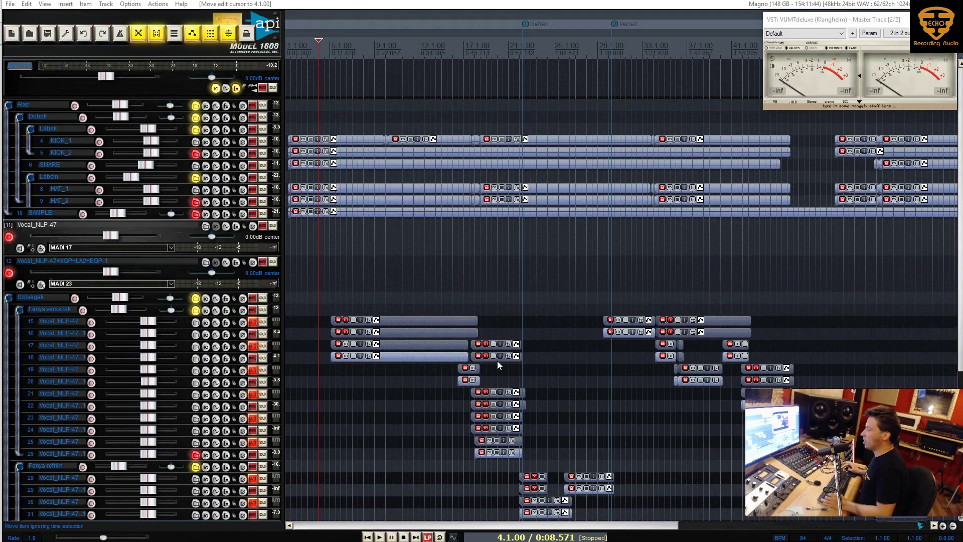
Step: Return the edit cursor to the project start at 1.1.00 and play the song
click(311, 263)
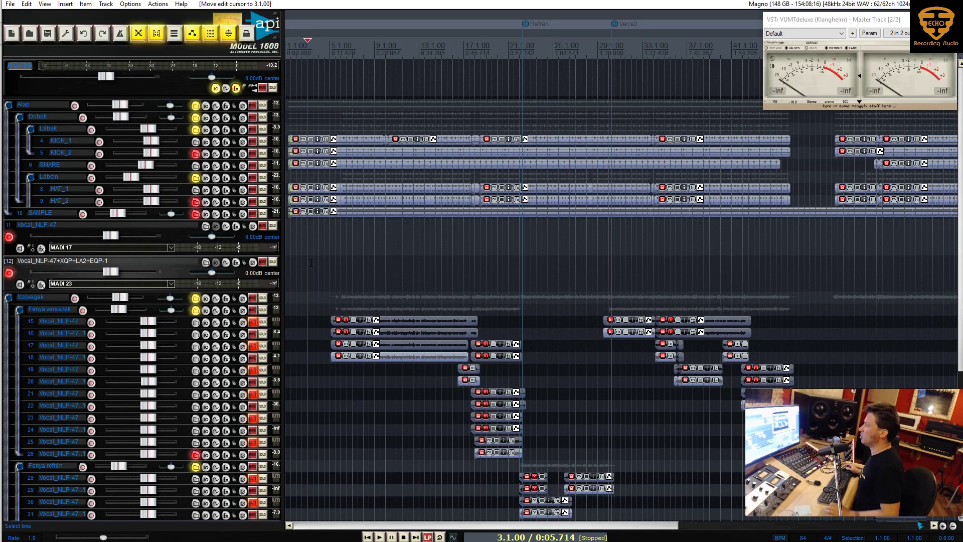
click(159, 236)
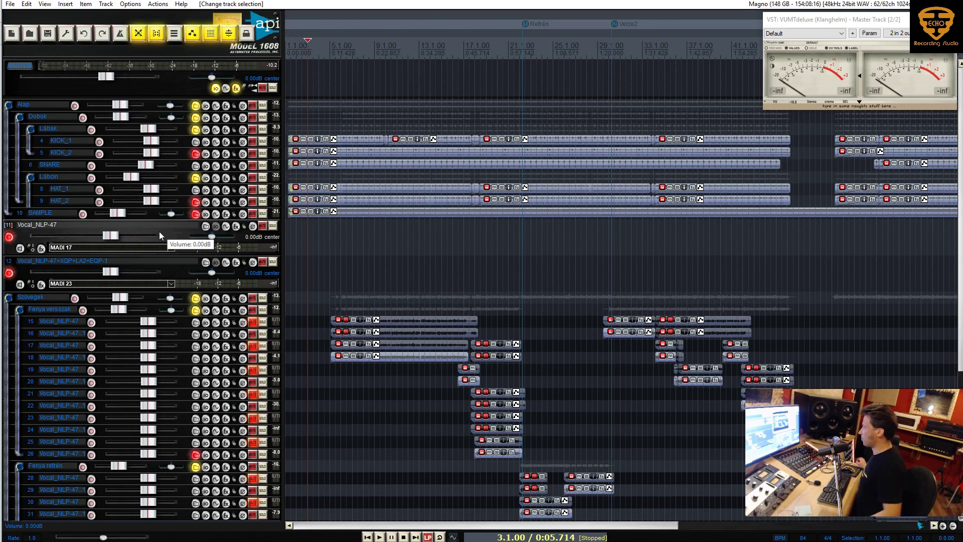
click(308, 261)
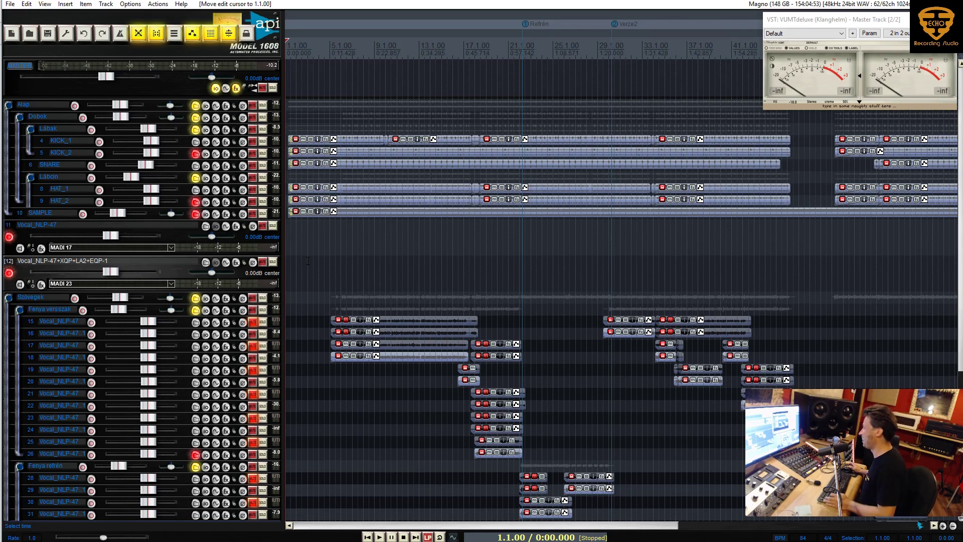
key(End)
key(Home)
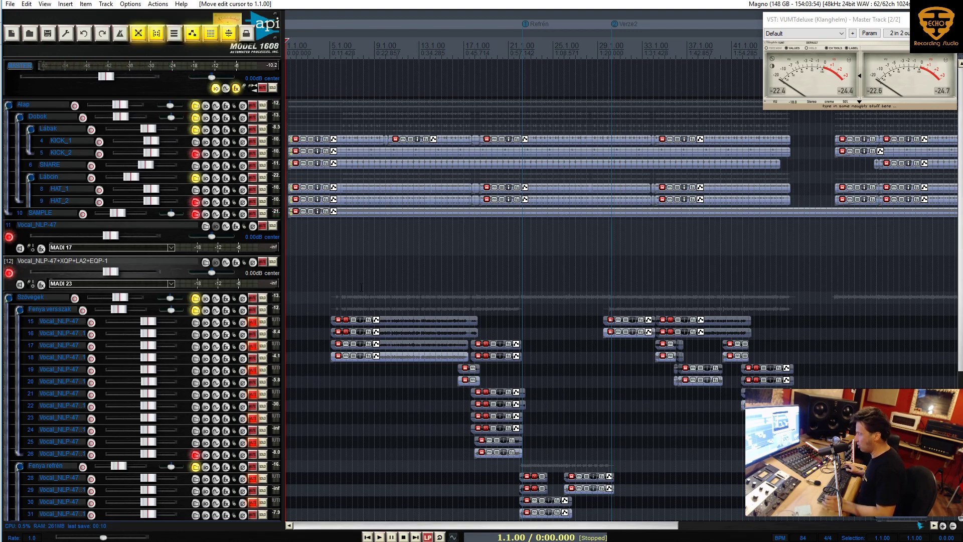
key(space)
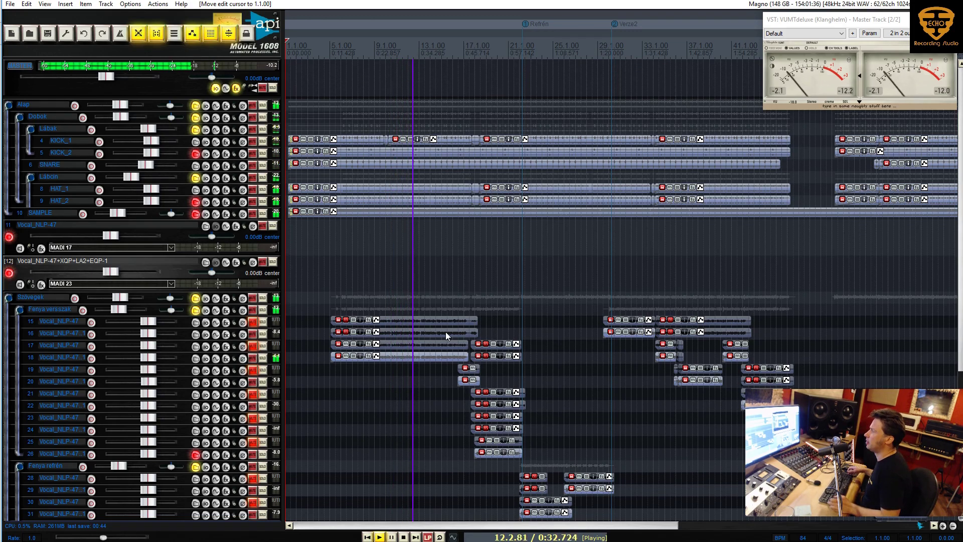
Step: Check the track routing in the Routing Matrix during playback and close the matrix
scroll(461, 316, down, 2)
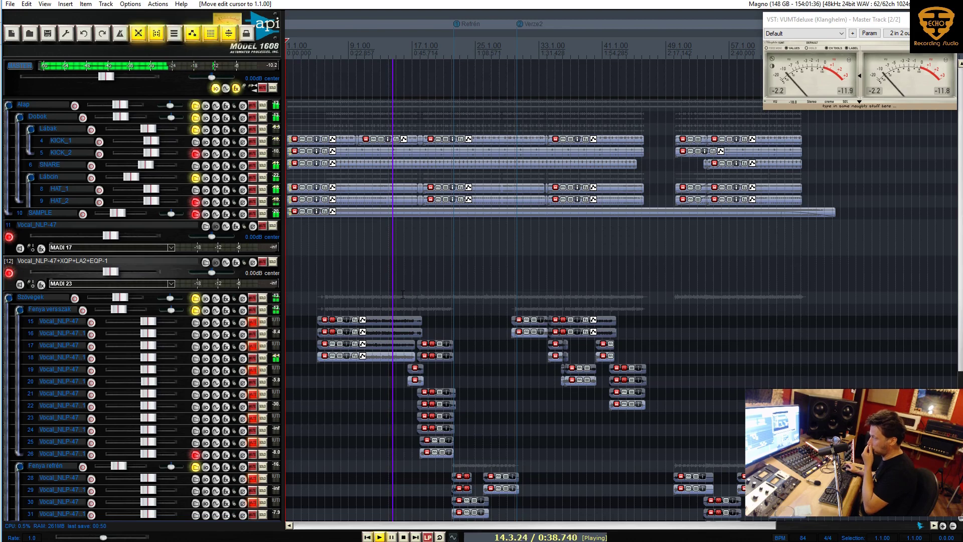
key(alt+r)
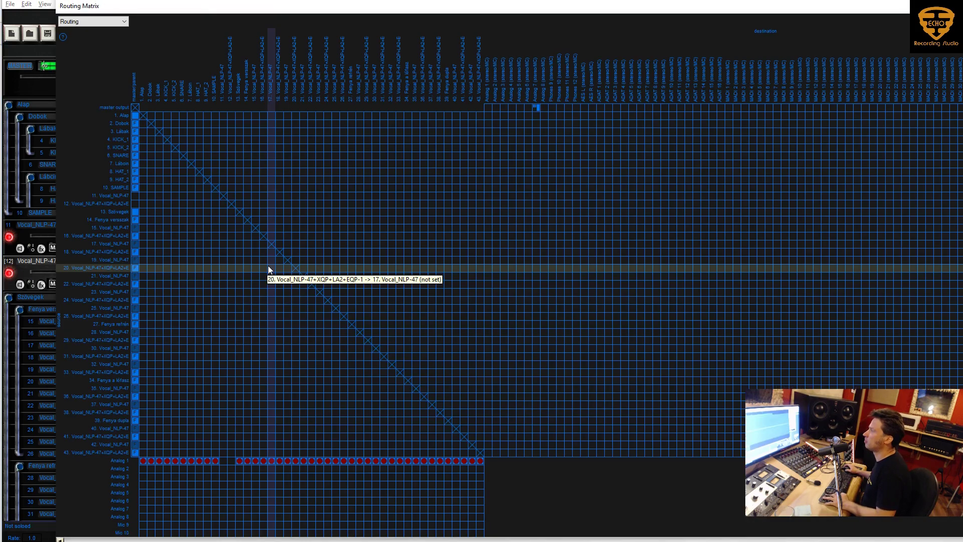
key(alt+r)
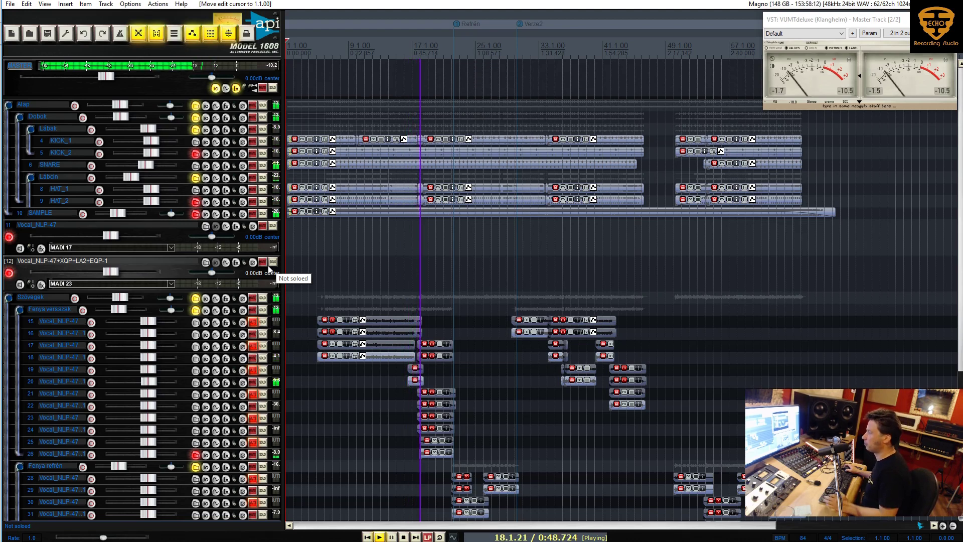
Step: Examine the verse, refrain and double vocal track groups while the song plays, and stop playback
scroll(393, 315, up, 2)
scroll(230, 300, down, 5)
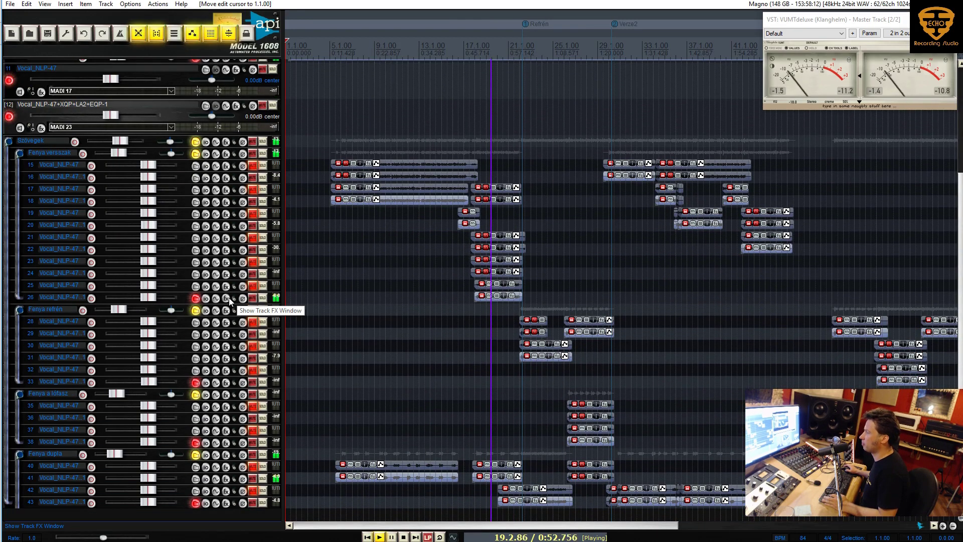
scroll(230, 300, down, 2)
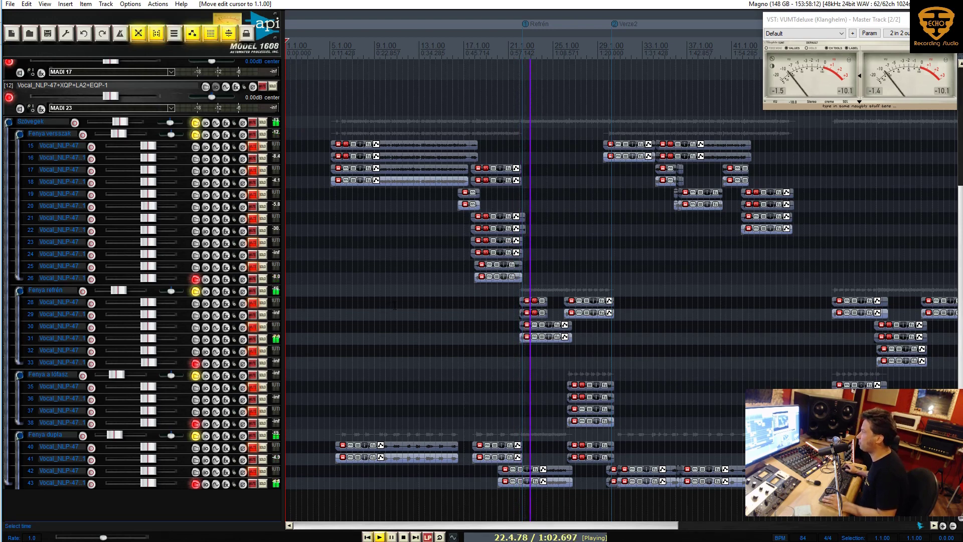
scroll(537, 344, up, 2)
scroll(607, 351, up, 2)
ctrl+scroll(606, 350, up, 2)
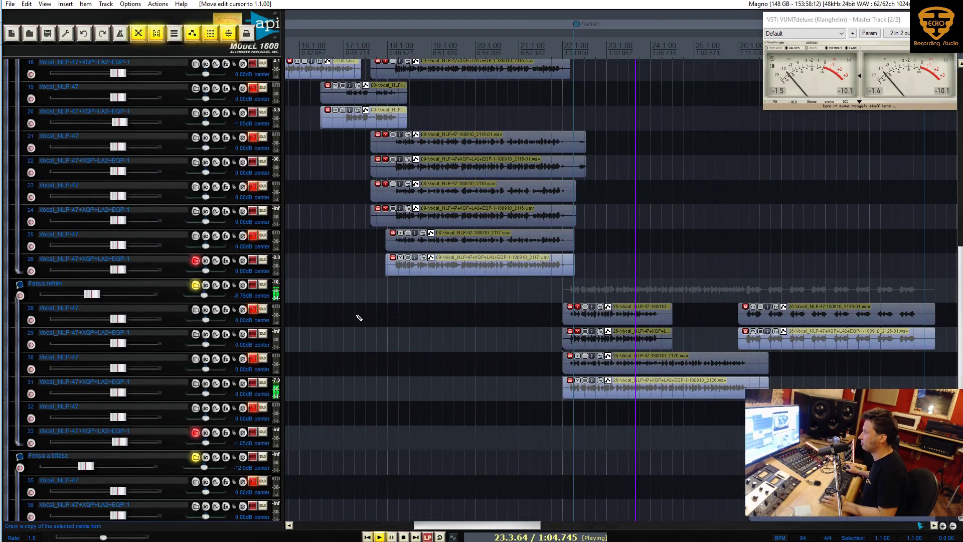
scroll(213, 289, down, 3)
scroll(502, 305, down, 2)
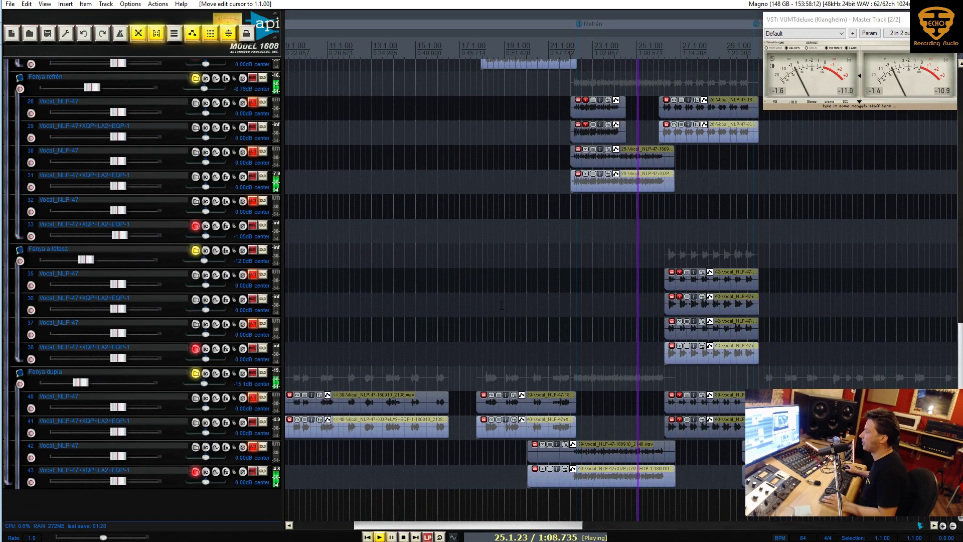
key(minus)
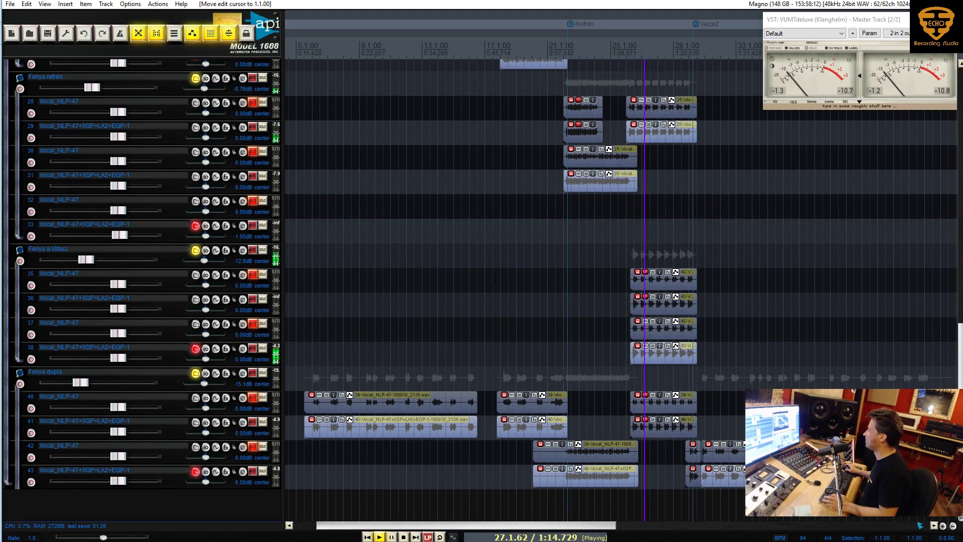
scroll(496, 279, down, 1)
scroll(496, 279, down, 2)
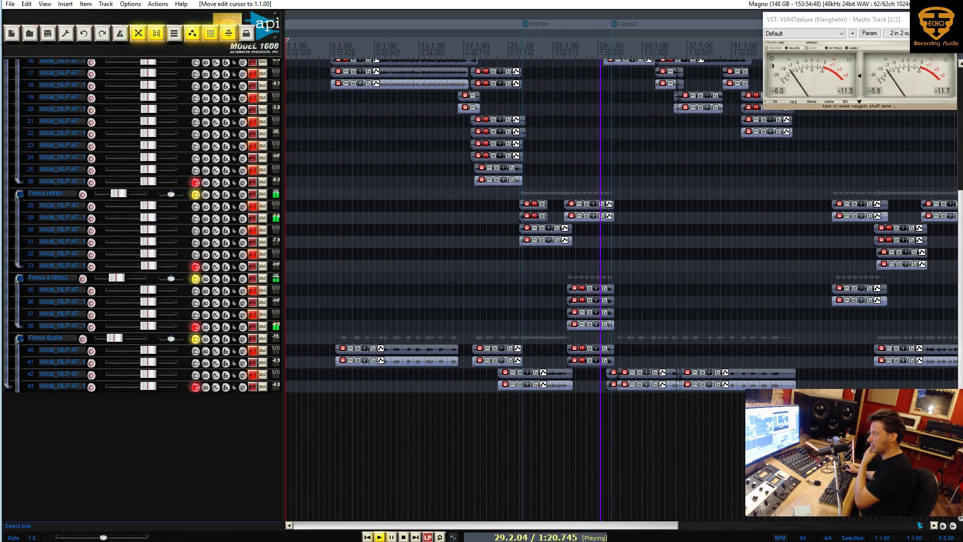
scroll(229, 269, up, 2)
scroll(229, 269, up, 6)
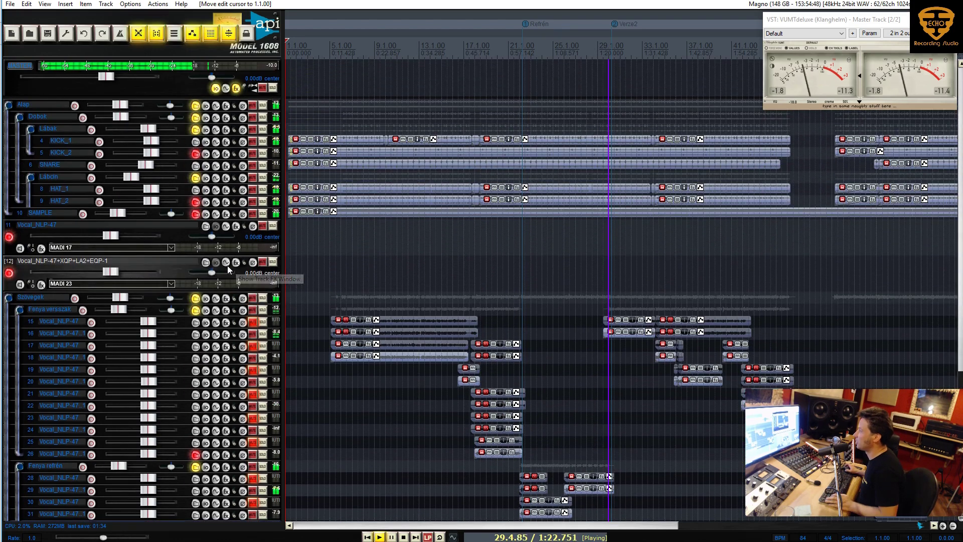
key(space)
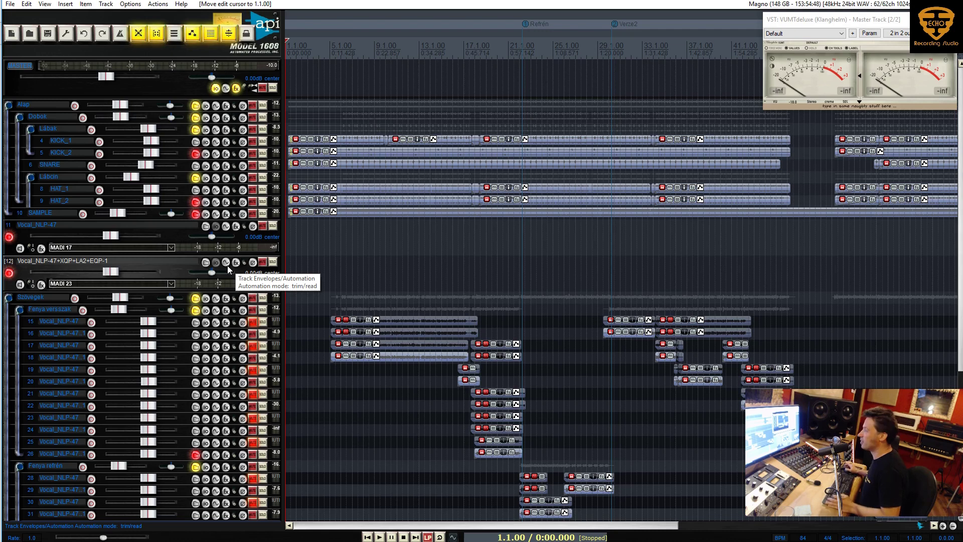
Step: Save the project as a new REAPER project file with a name starting with leszegysor_keveres_ala
click(173, 235)
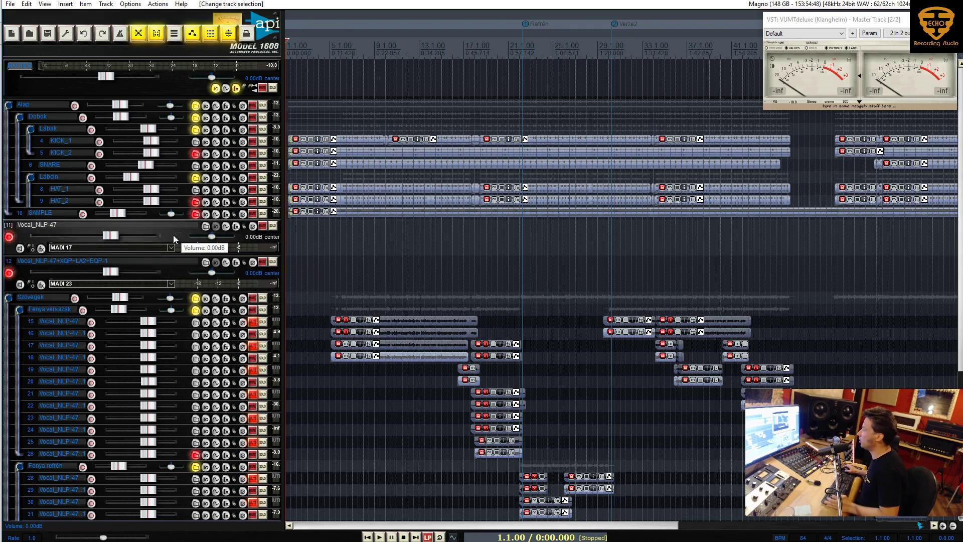
click(10, 4)
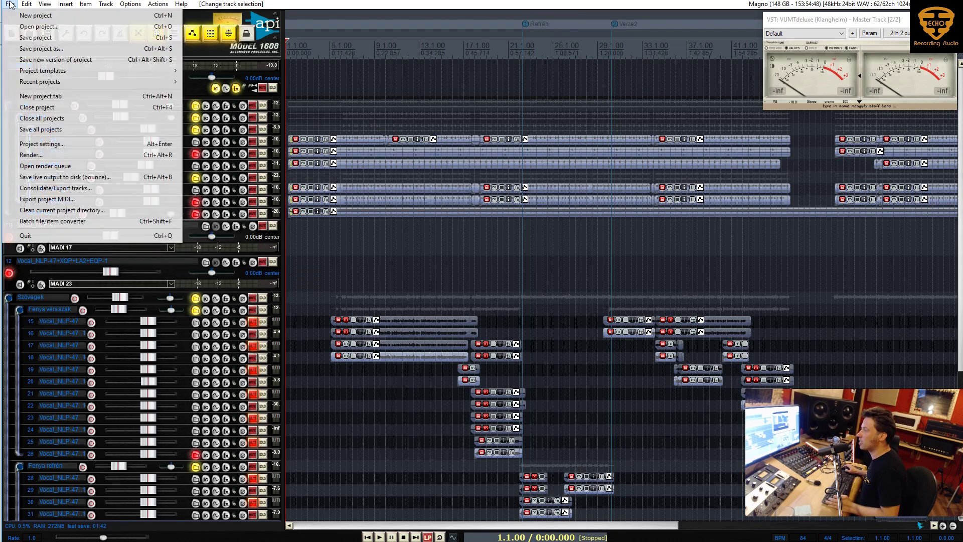
click(35, 43)
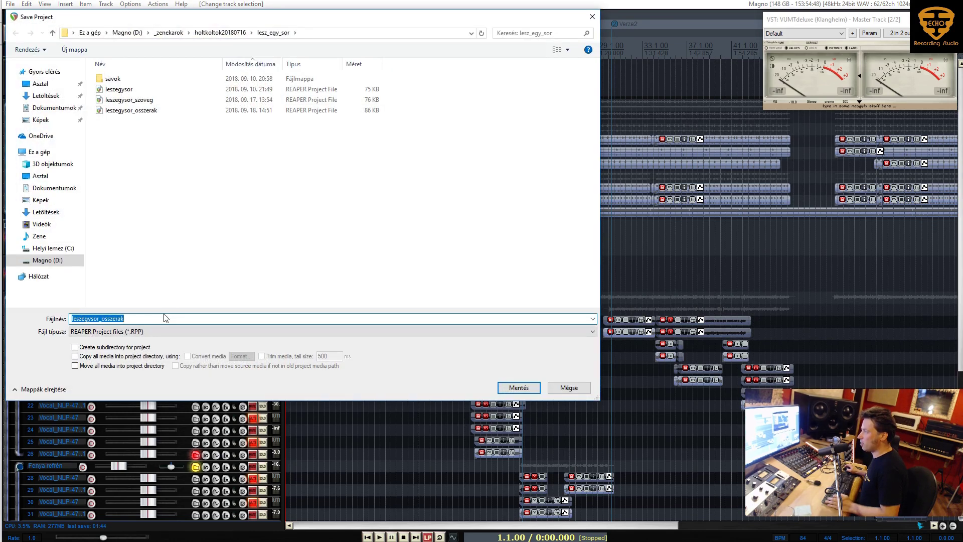
click(164, 318)
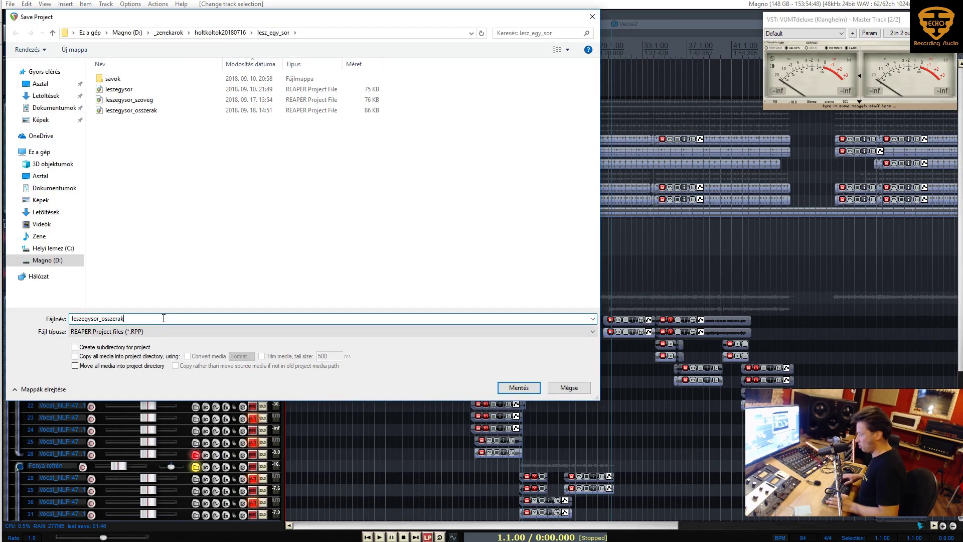
key(BackSpace)
key(BackSpace)
key(BackSpace)
key(BackSpace)
key(BackSpace)
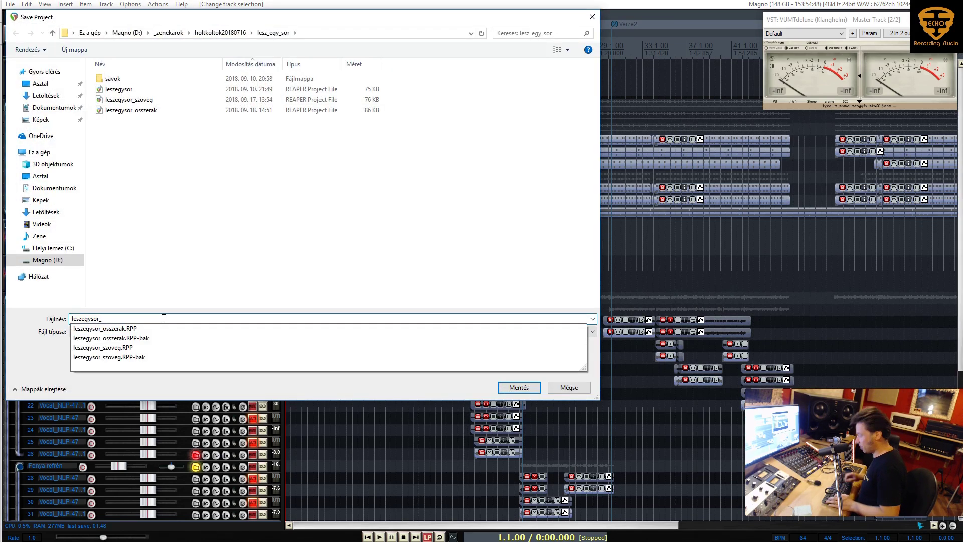
text(keveres_alap)
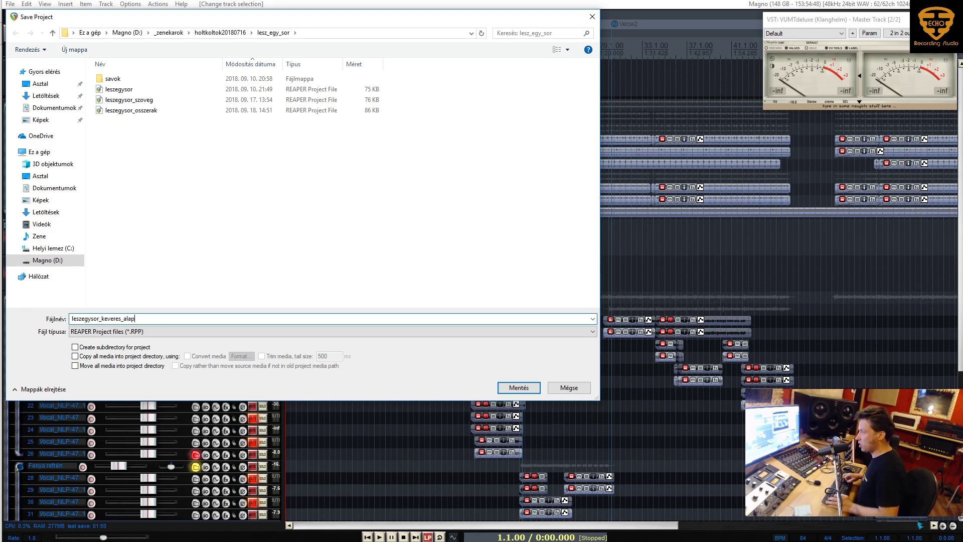
key(Return)
Step: Inspect the source properties of the second item on the KICK_1 track and close the file info
scroll(162, 318, down, 2)
scroll(315, 219, up, 2)
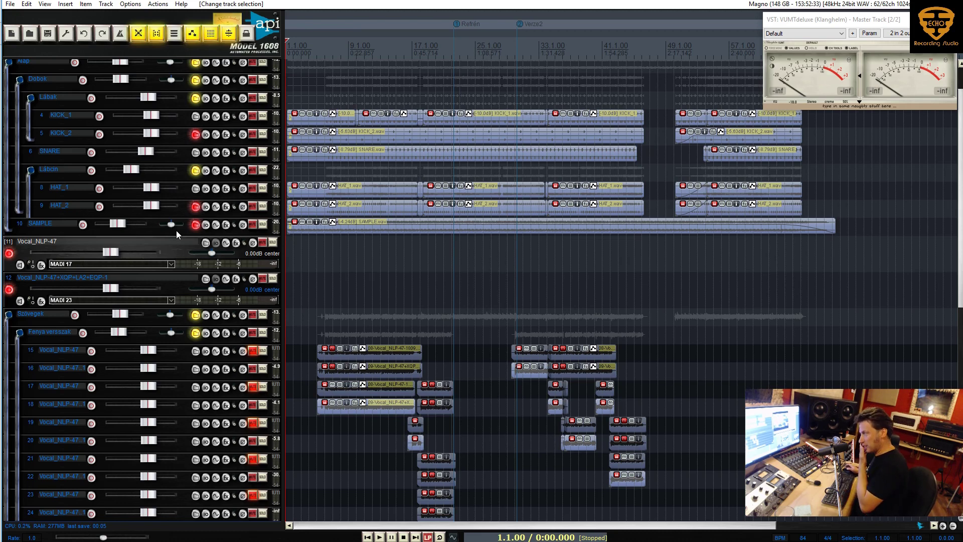
click(369, 286)
scroll(369, 286, up, 2)
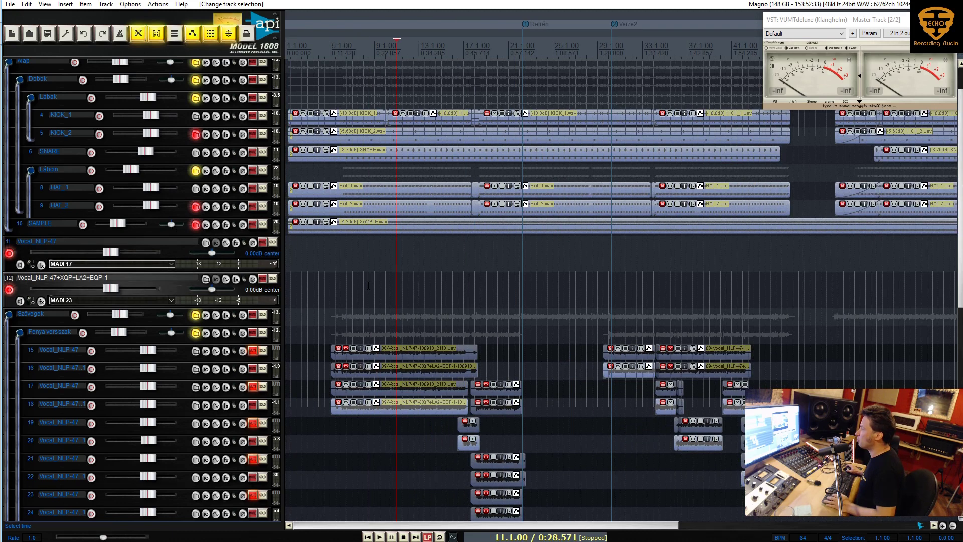
scroll(368, 285, down, 2)
scroll(236, 285, up, 4)
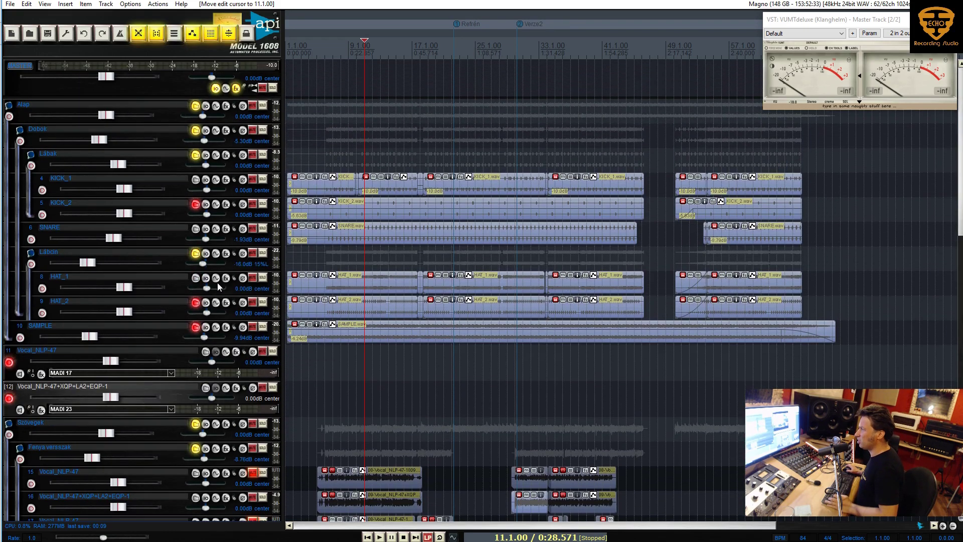
click(325, 160)
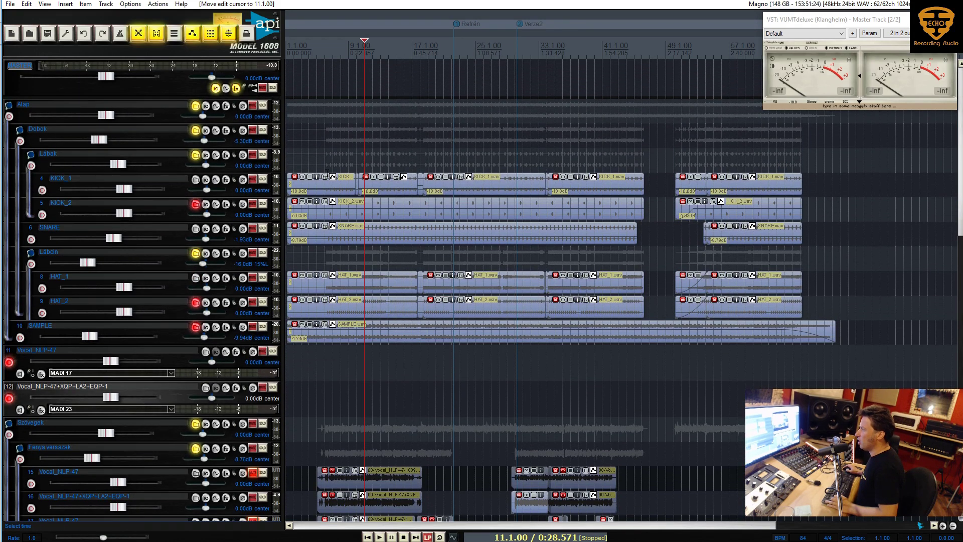
right_click(380, 188)
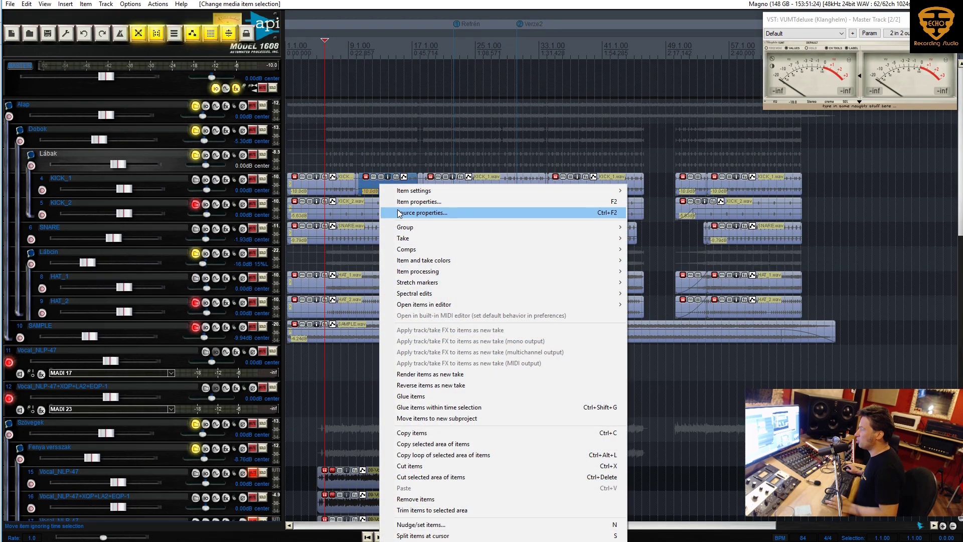
click(398, 214)
drag(826, 249, 405, 217)
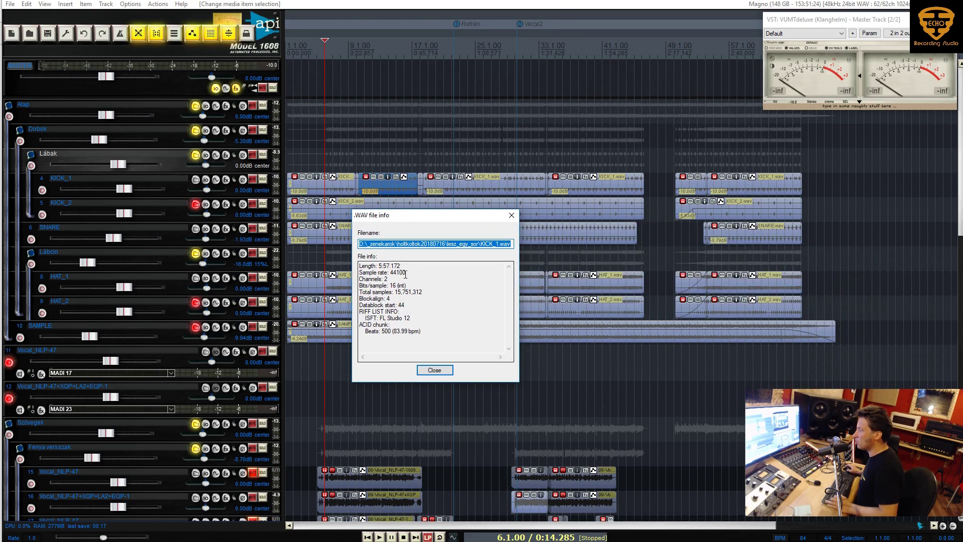
click(395, 332)
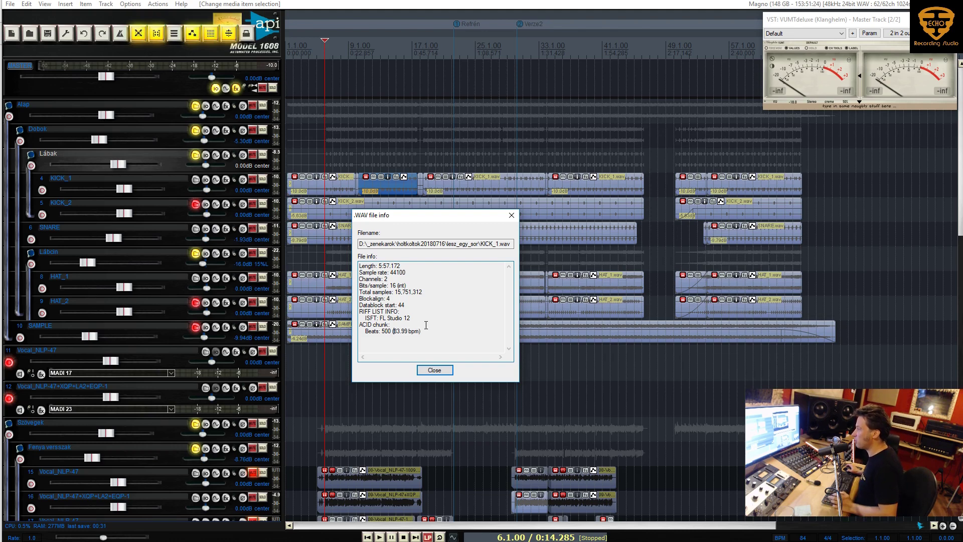
click(511, 216)
Step: Solo the Alap folder track and play it from 6.2.00
click(350, 253)
scroll(350, 254, up, 3)
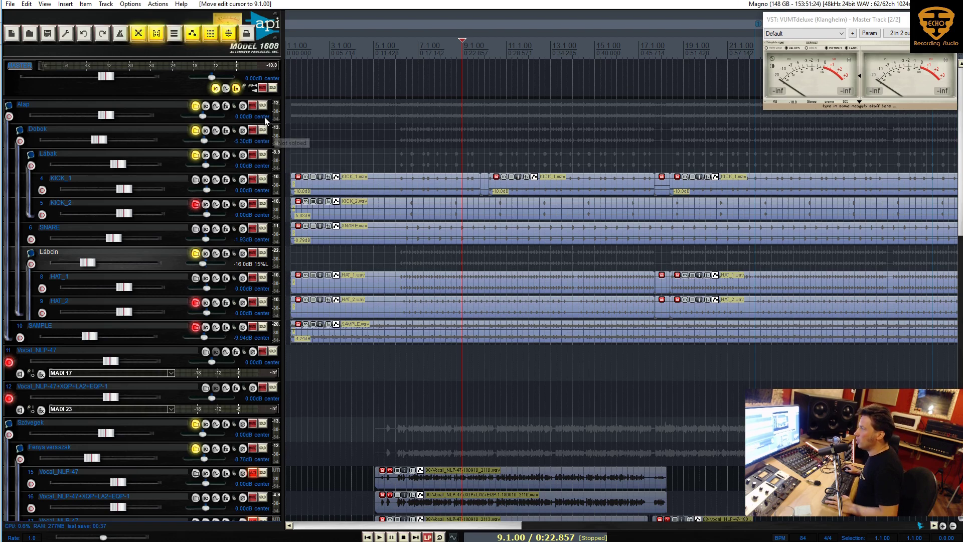
key(space)
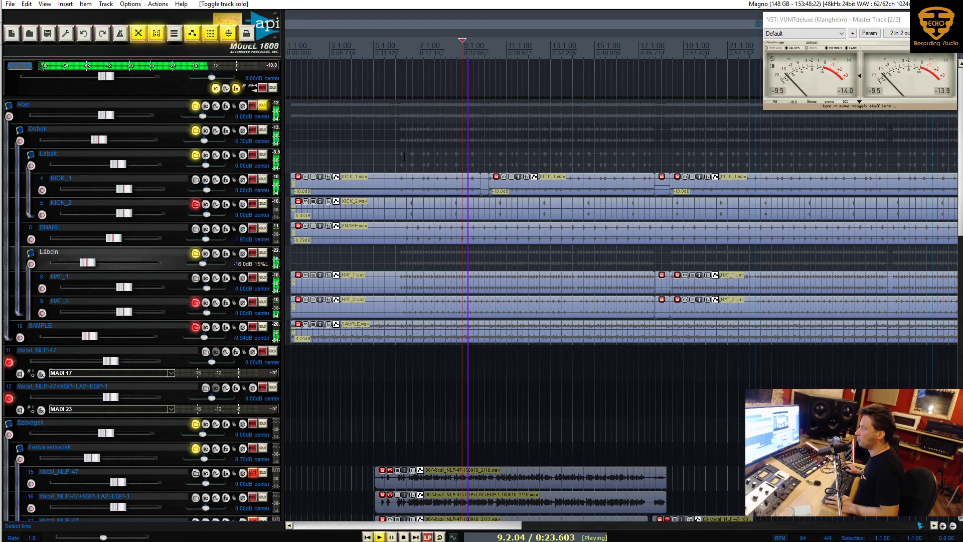
click(402, 160)
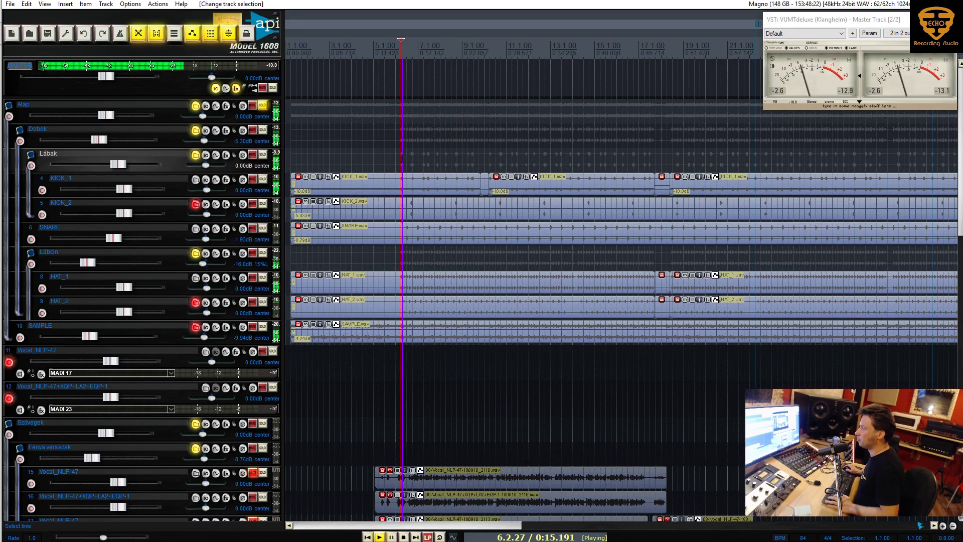
Step: Mute the SAMPLE track and enlarge the view of the drum tracks during playback
click(253, 327)
scroll(492, 293, up, 3)
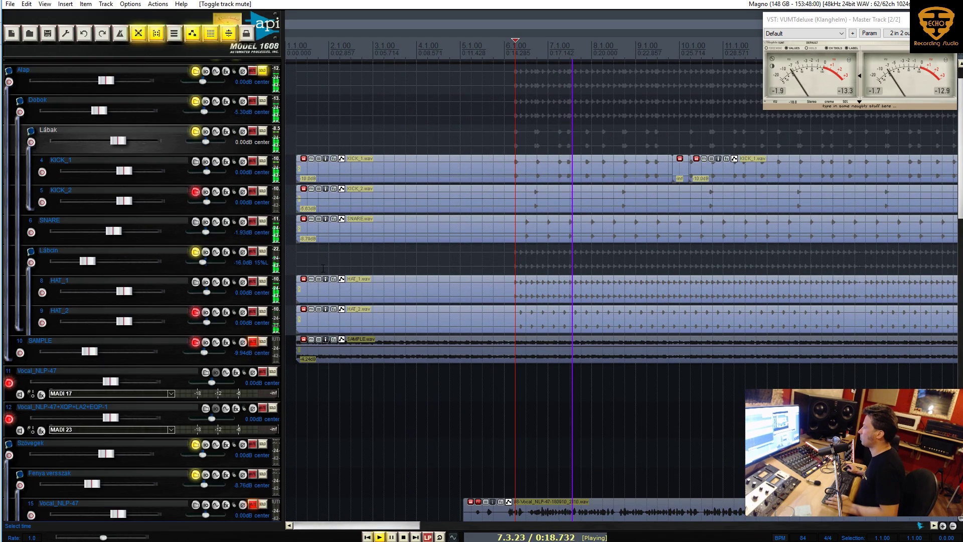
scroll(434, 272, up, 1)
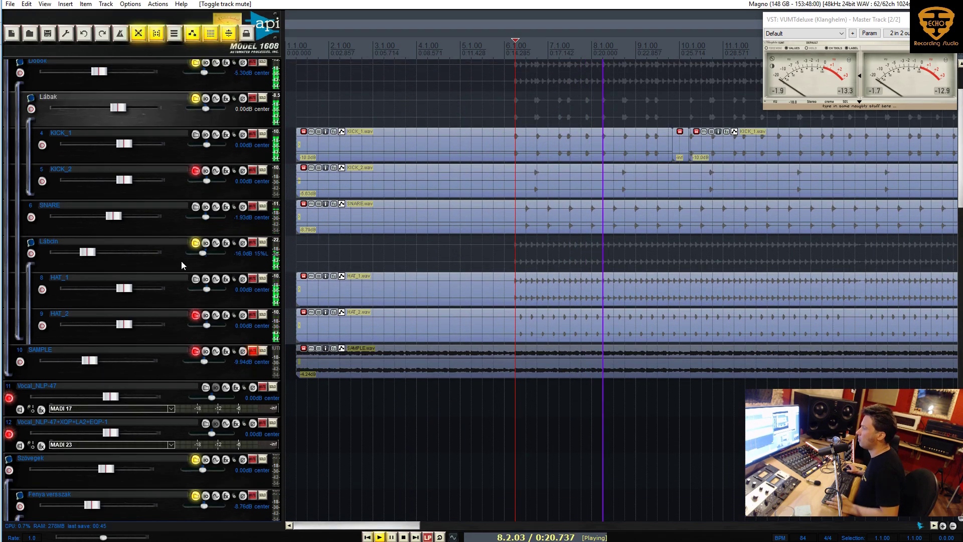
scroll(181, 261, up, 1)
scroll(399, 270, up, 1)
scroll(407, 265, down, 2)
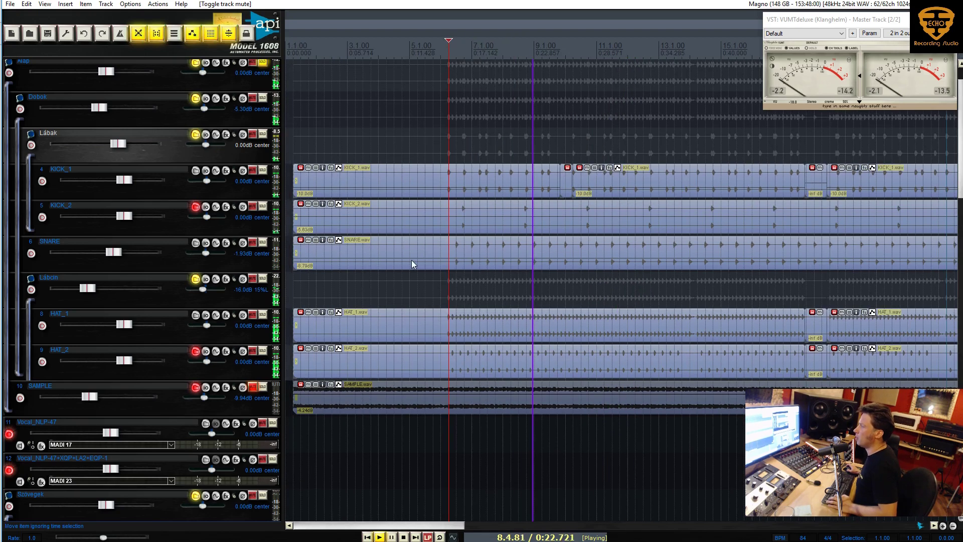
Step: Stop the playback and select the KICK_1, KICK_2, SNARE, HAT_1 and HAT_2 tracks
key(space)
scroll(481, 275, down, 1)
scroll(481, 275, down, 2)
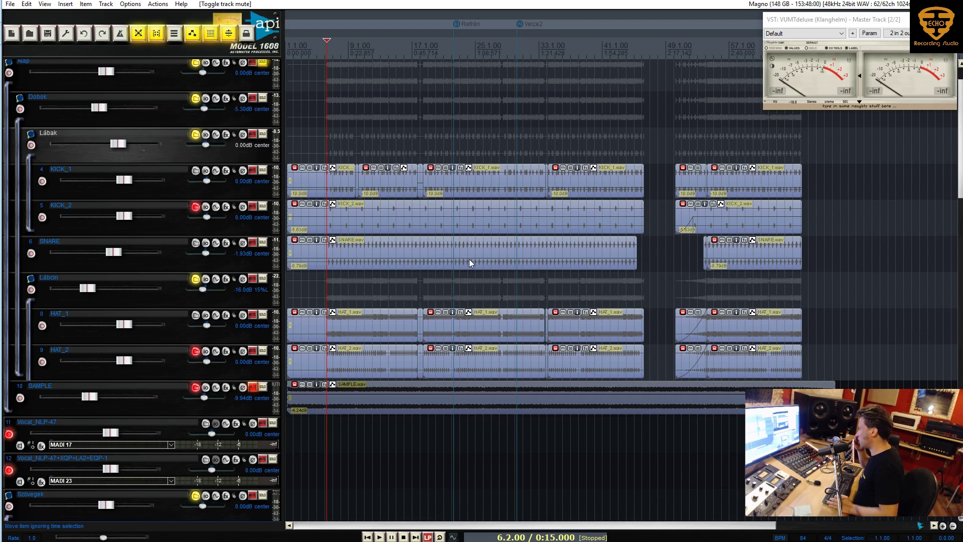
click(237, 185)
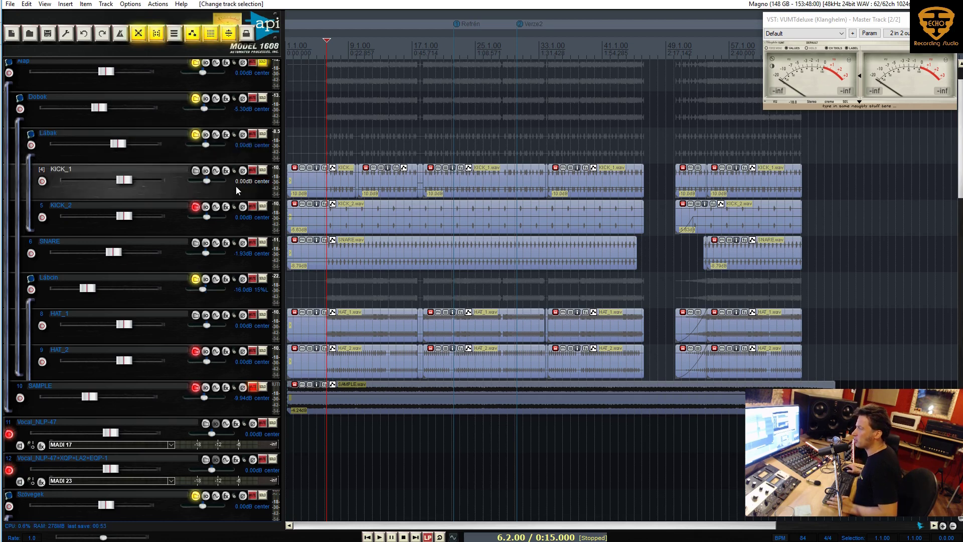
ctrl+click(175, 214)
ctrl+click(173, 249)
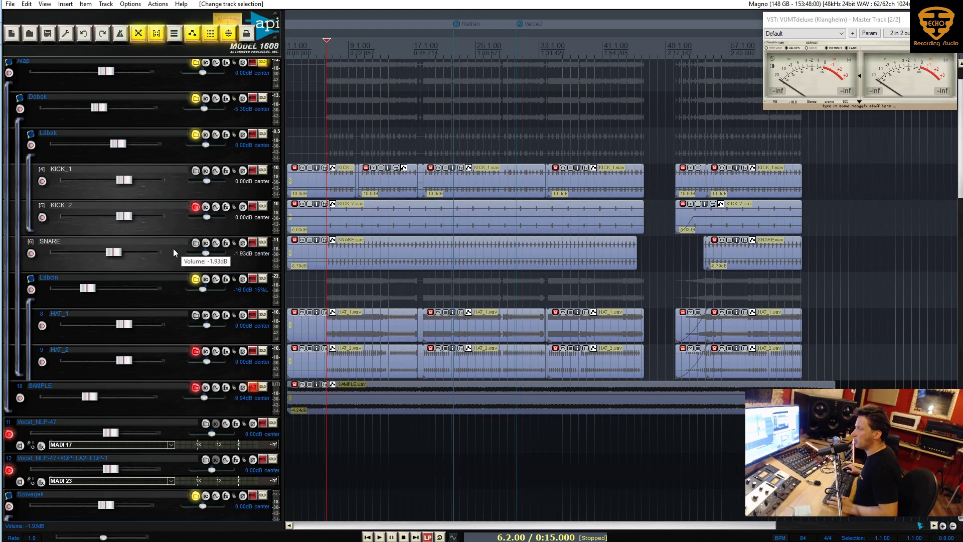
ctrl+click(171, 322)
ctrl+click(174, 352)
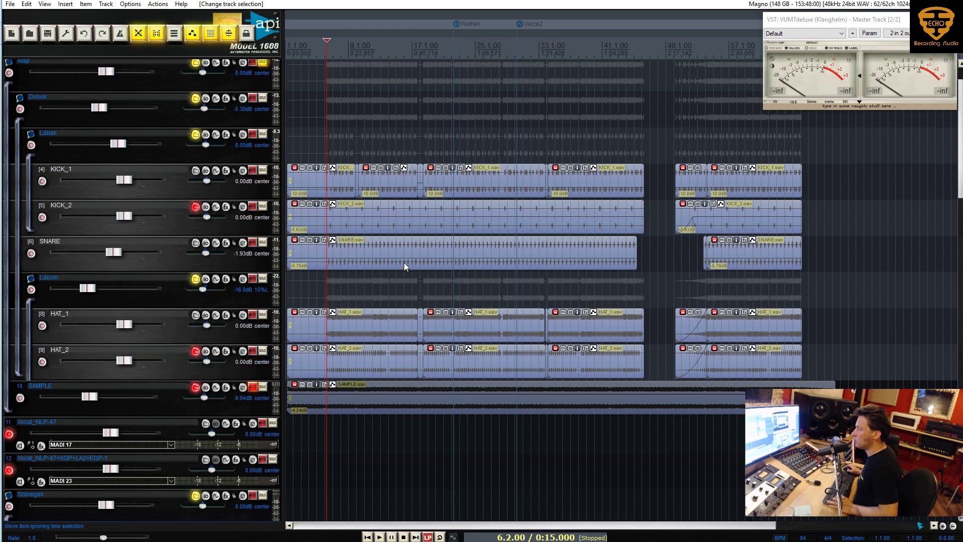
Step: Select all items on the kick, snare and hat tracks and play the song from 6.1.00
right_click(398, 219)
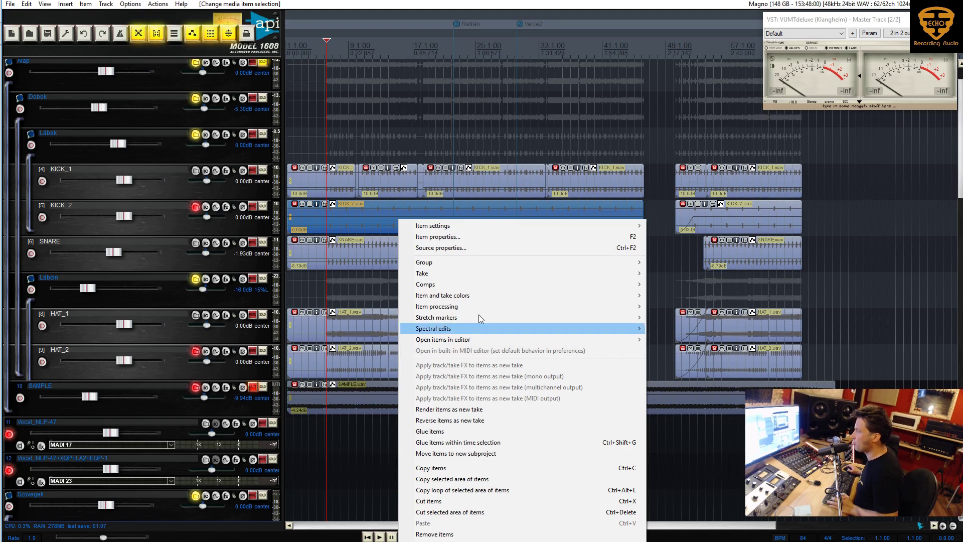
drag(319, 155, 858, 380)
right_click(460, 264)
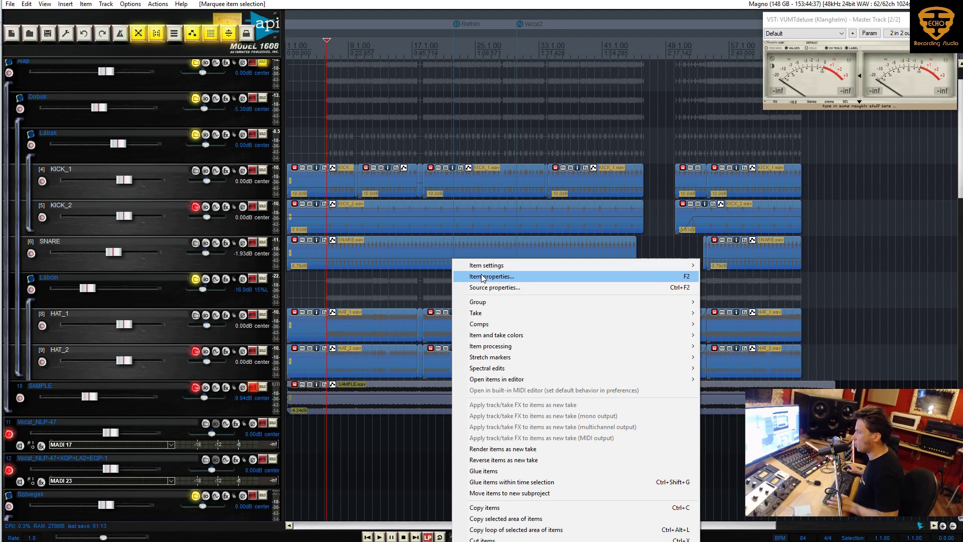
click(317, 154)
click(321, 154)
key(space)
drag(317, 161, 831, 362)
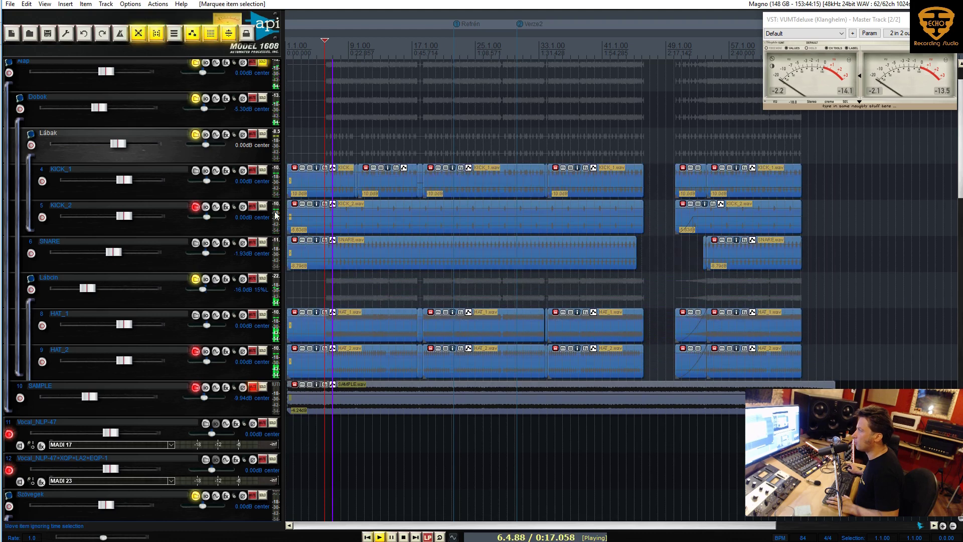
Step: Render the KICK_1, KICK_2, SNARE, HAT_1 and HAT_2 tracks to mono stem tracks, muting the originals
click(171, 188)
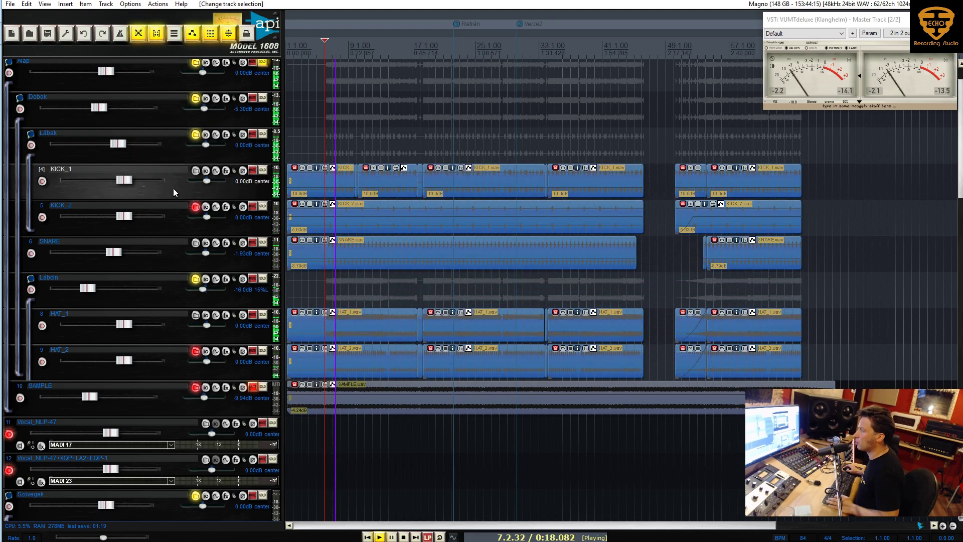
ctrl+click(164, 224)
ctrl+click(169, 248)
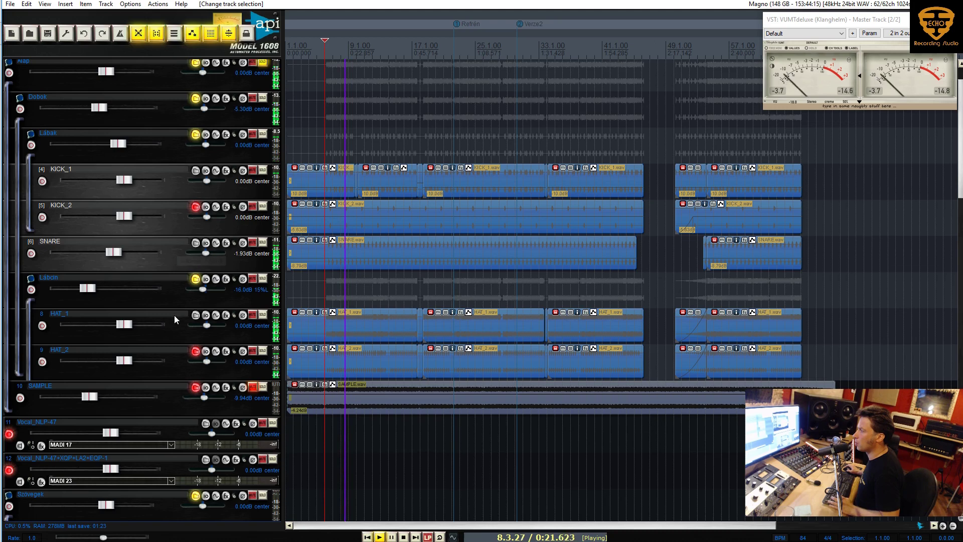
ctrl+click(173, 331)
ctrl+click(172, 355)
right_click(171, 187)
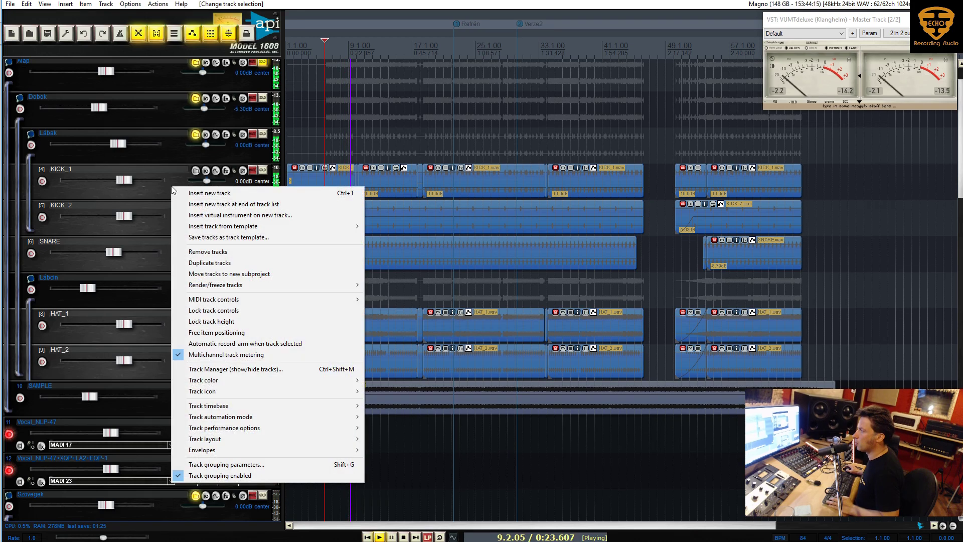
mouse_move(254, 286)
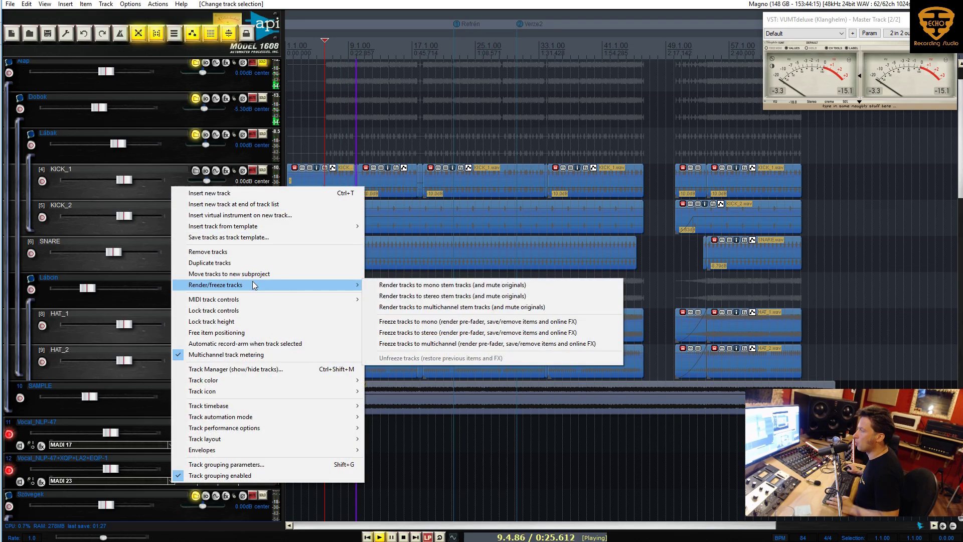
click(390, 289)
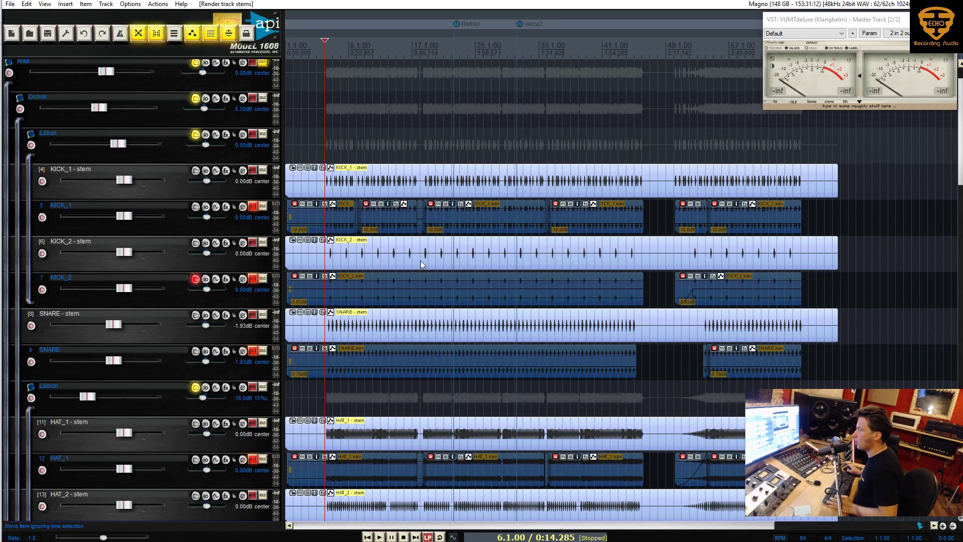
Step: Remove the original KICK_1, KICK_2, SNARE, HAT_1 and HAT_2 tracks, keeping only their stem tracks
scroll(418, 263, up, 2)
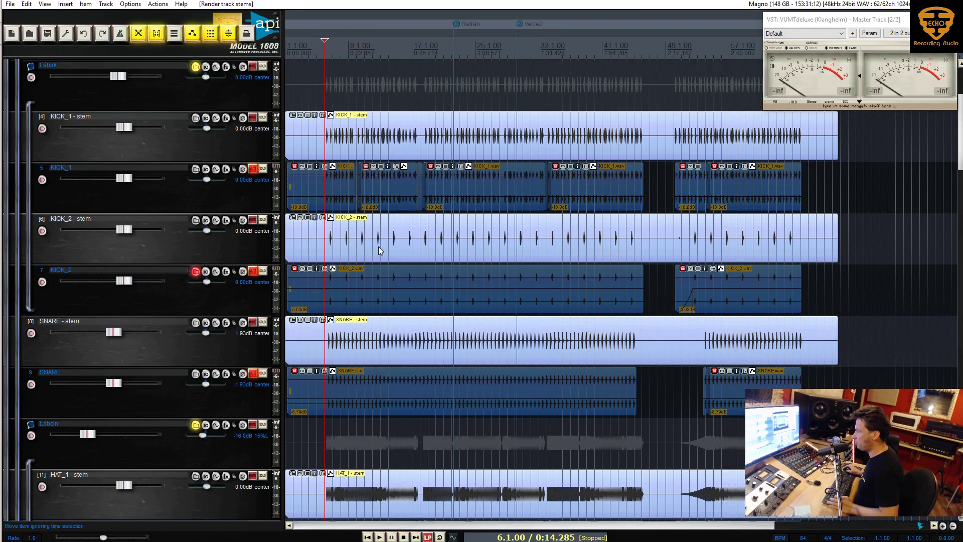
scroll(397, 246, down, 2)
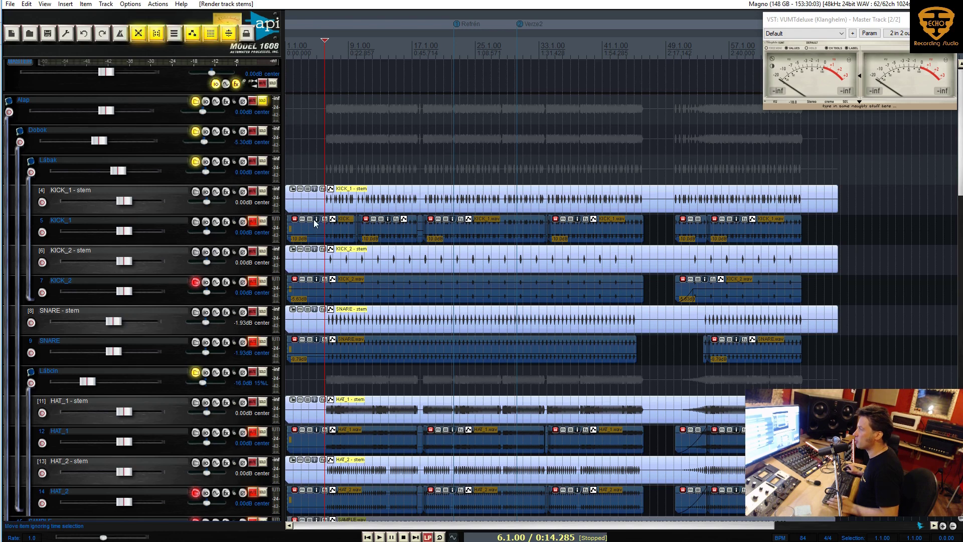
click(178, 229)
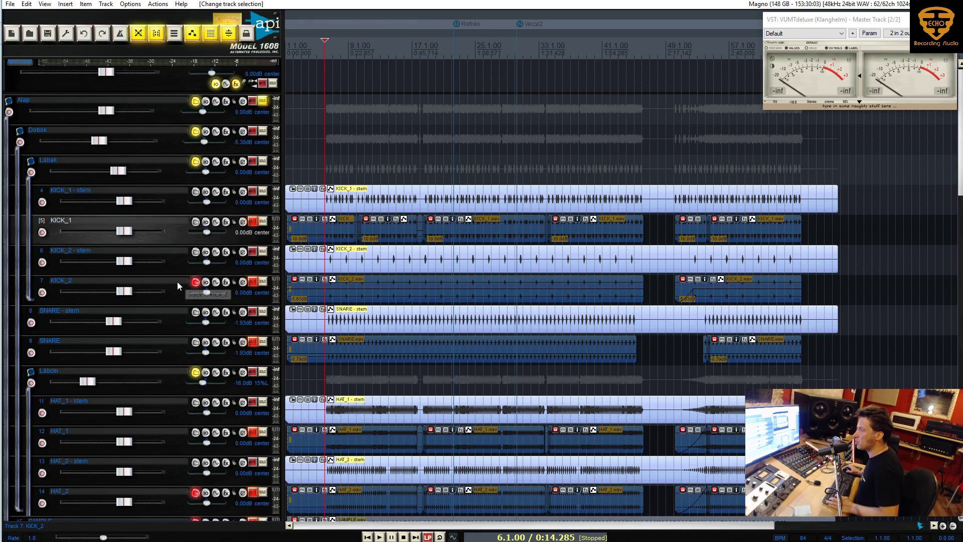
ctrl+click(176, 282)
ctrl+click(176, 340)
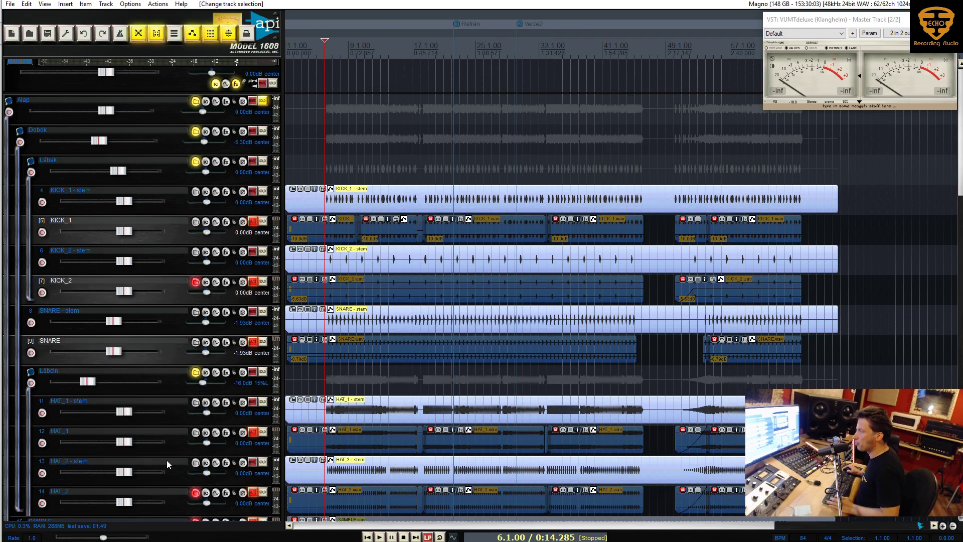
ctrl+click(172, 442)
ctrl+click(173, 492)
scroll(182, 336, down, 3)
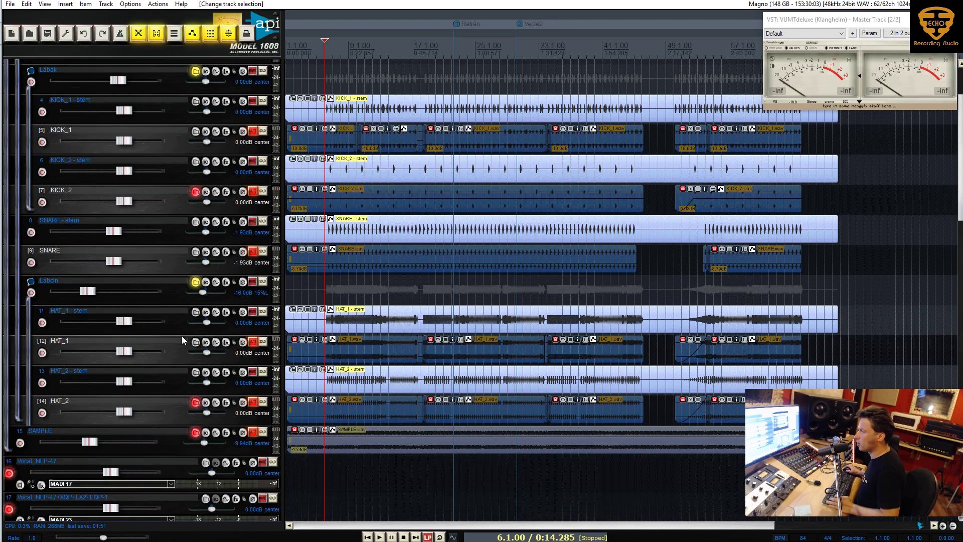
scroll(181, 336, up, 1)
key(Delete)
key(Return)
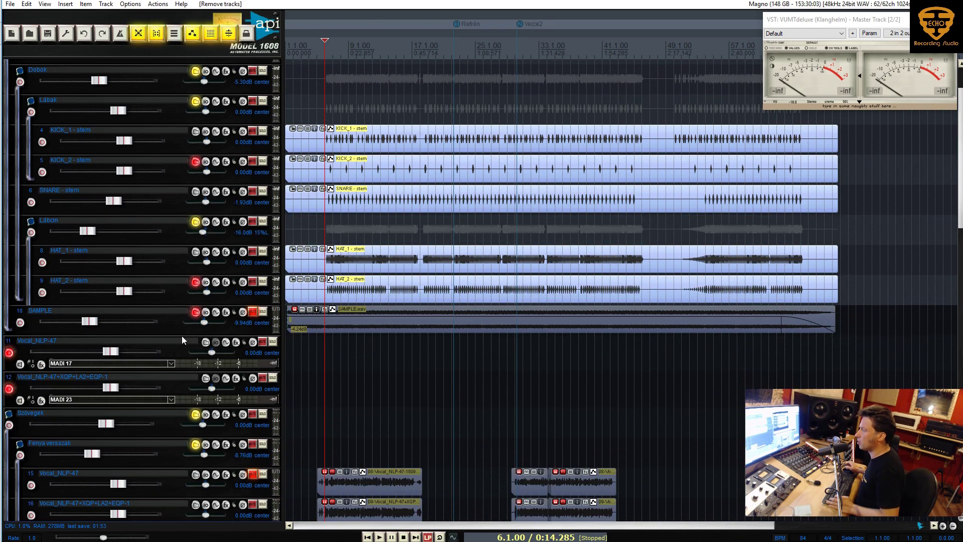
Step: Play the drum stems and remove the empty Vocal_NLP-47 and Vocal_NLP-47+XQP+LA2+EQP-1 recording tracks above the Szövegek folder
key(space)
scroll(450, 214, up, 3)
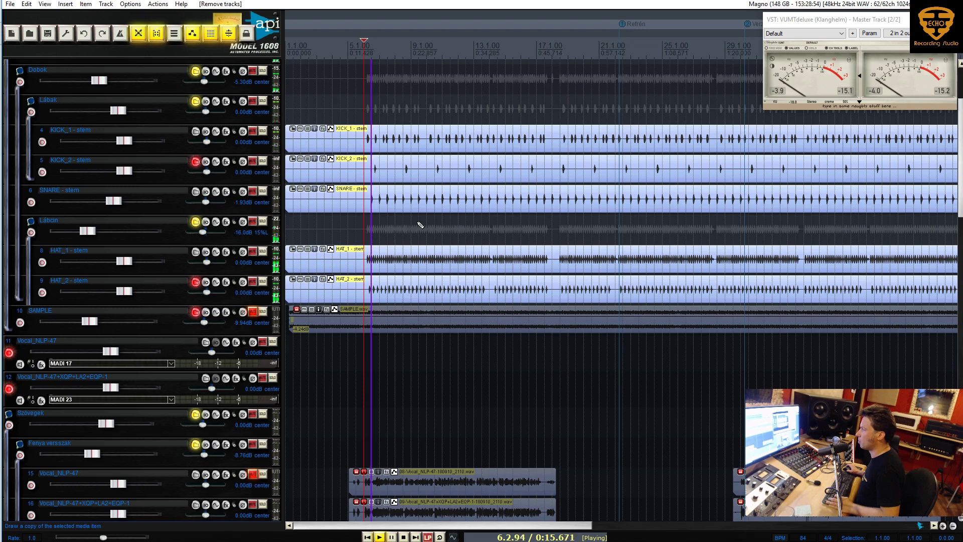
scroll(421, 224, up, 1)
scroll(206, 255, up, 3)
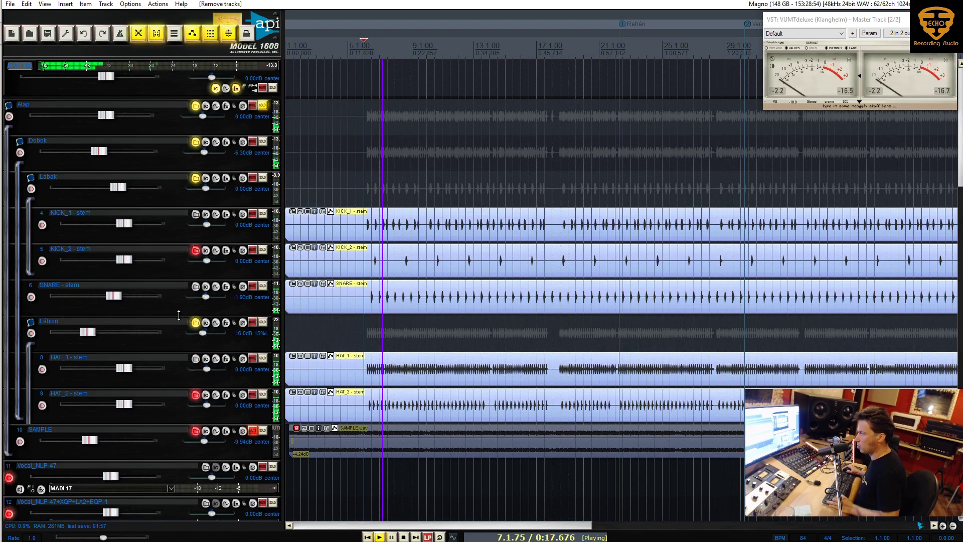
scroll(157, 285, down, 1)
click(76, 352)
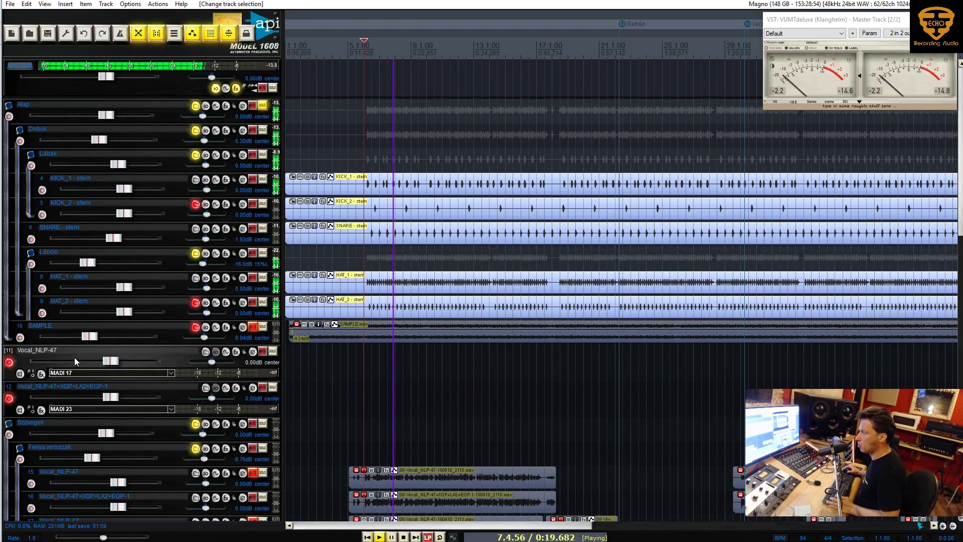
ctrl+click(56, 389)
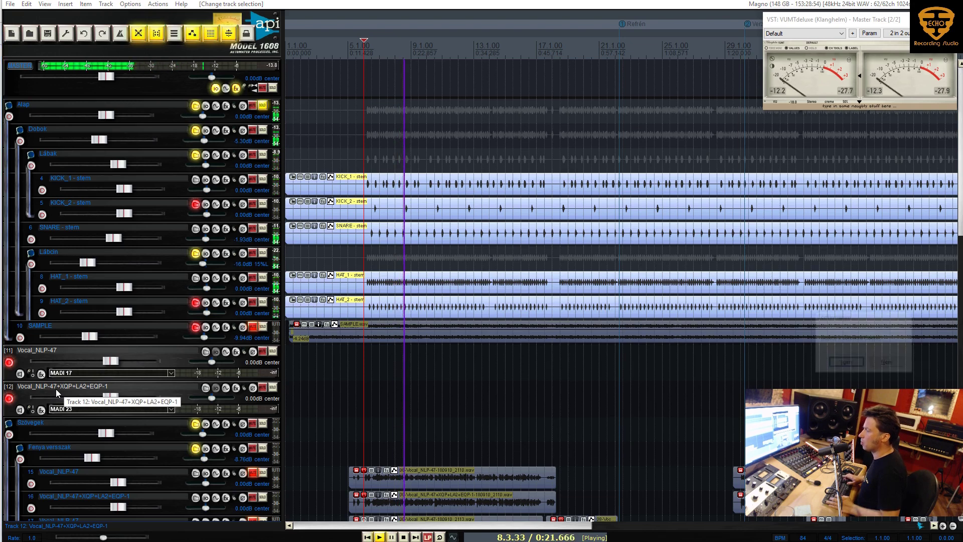
key(Delete)
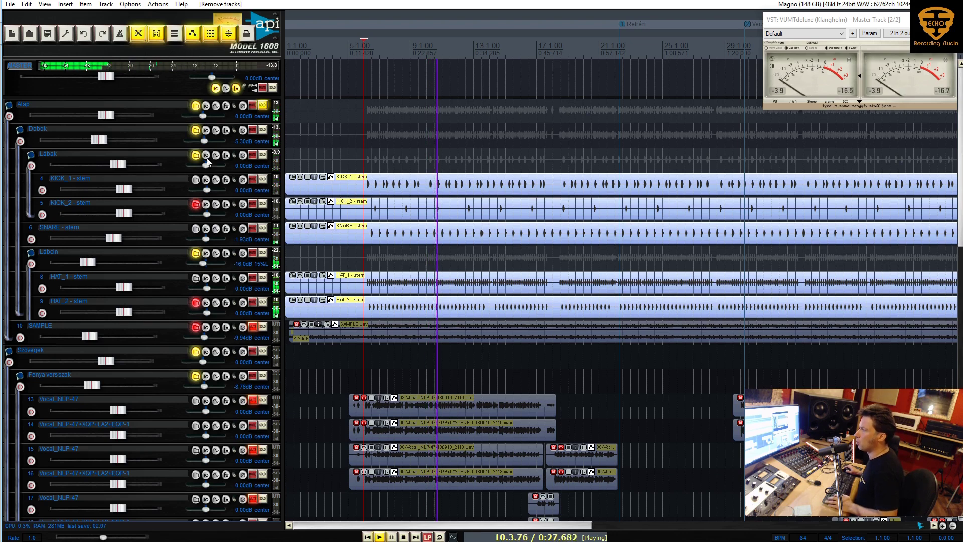
Step: Add the bx_console SSL 4000 E channel strip to the Lábak folder track and place its window over the arrangement
right_click(226, 156)
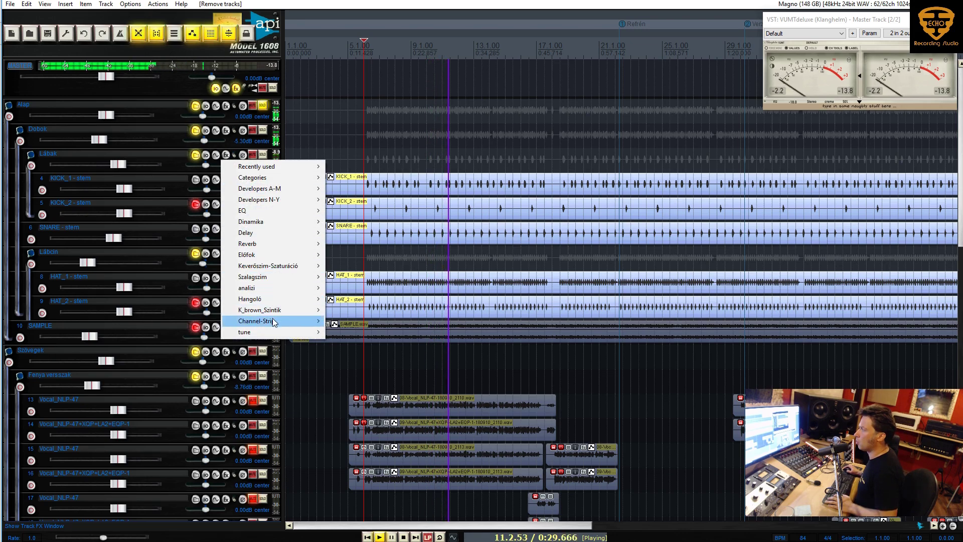
mouse_move(283, 321)
click(379, 387)
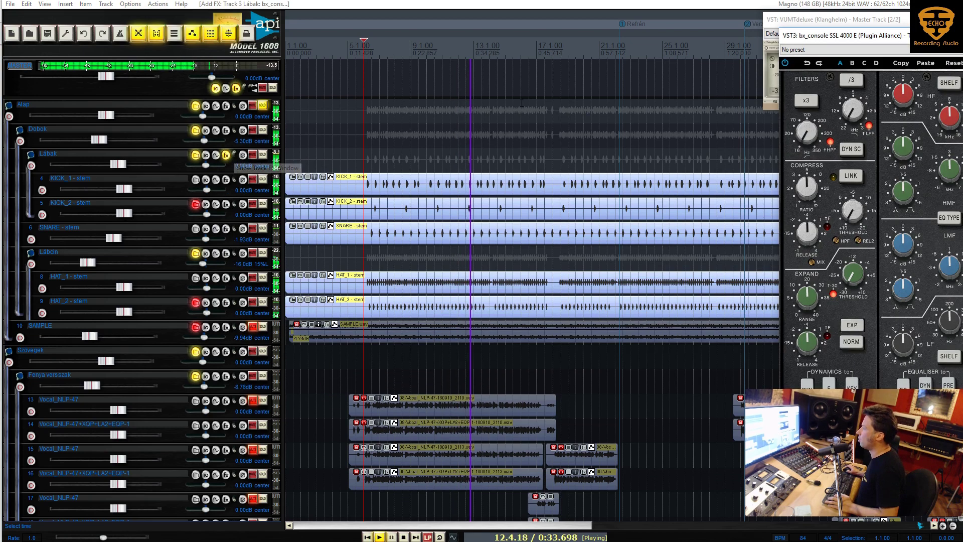
drag(855, 61, 346, 103)
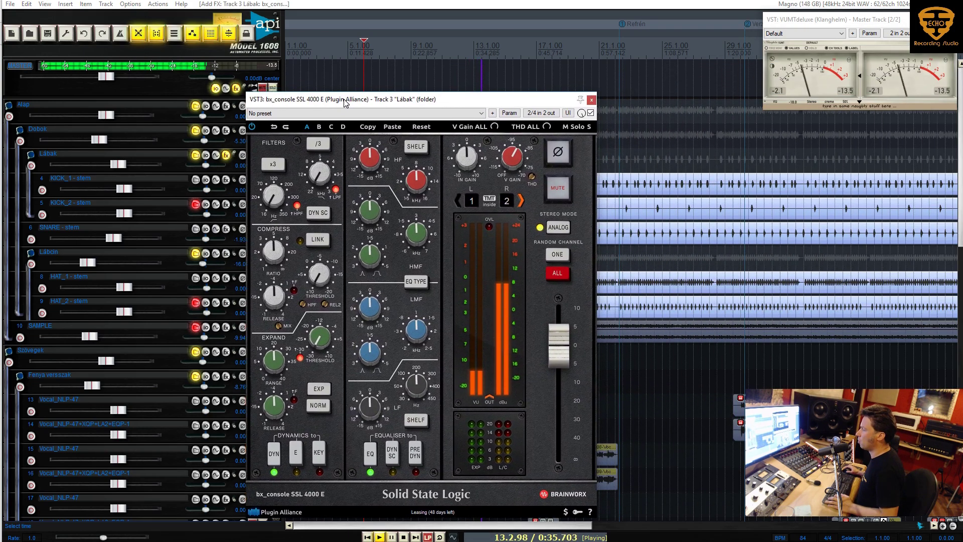
drag(443, 105, 446, 114)
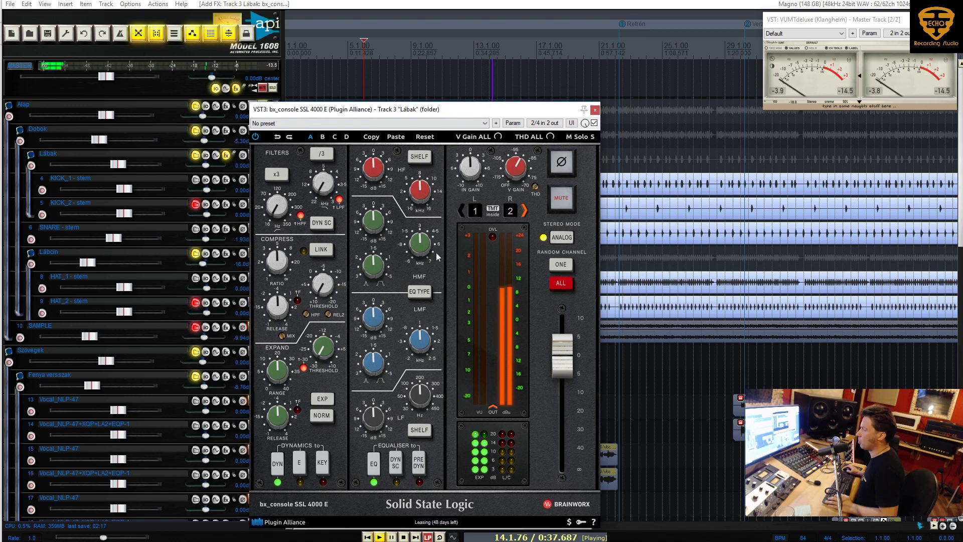
Step: Set the channel strip's high-pass filter to about 25.7 Hz, adjust the low-pass filter and put the equaliser before the dynamics
drag(276, 219, 271, 211)
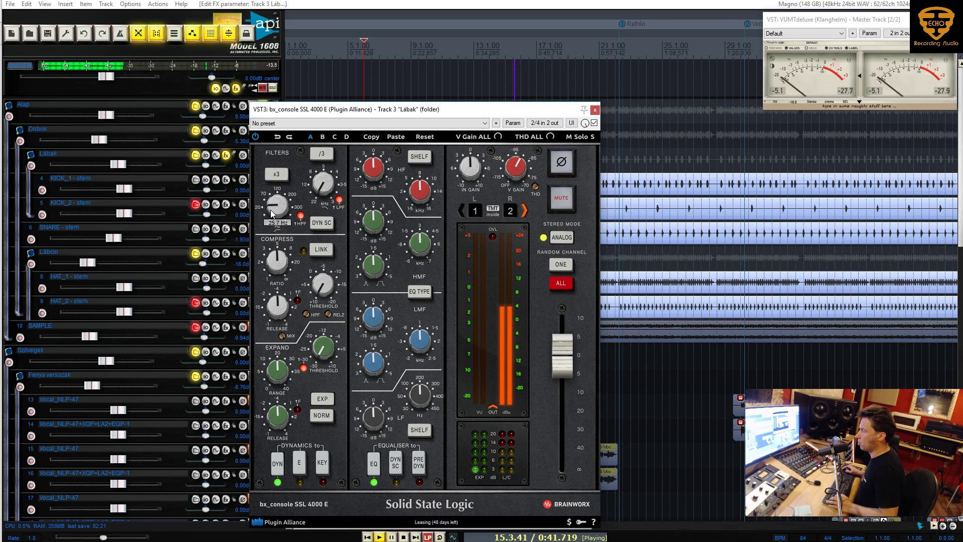
mouse_move(321, 195)
mouse_down()
mouse_move(319, 184)
mouse_move(317, 191)
mouse_up()
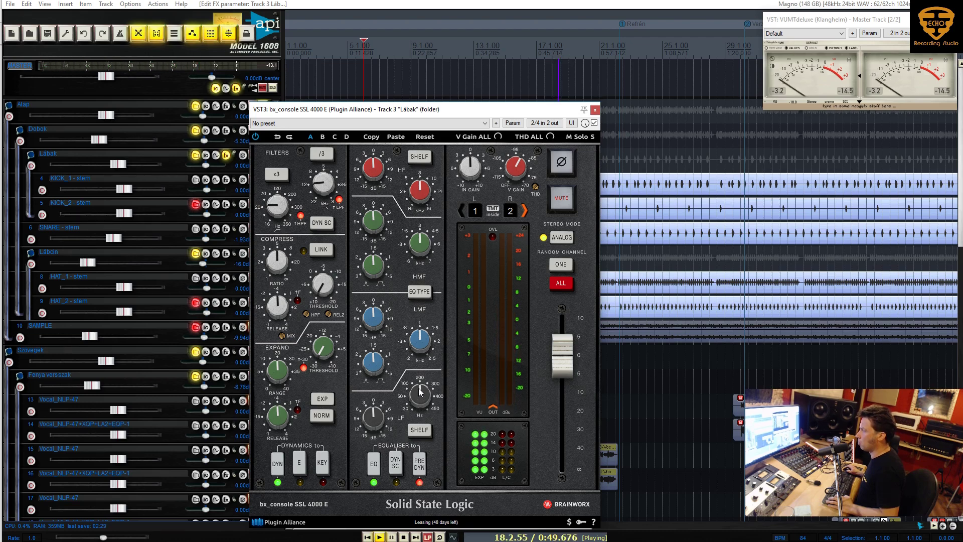
Step: Set the equaliser's LF band frequency to about 119 Hz and boost its gain slightly
drag(420, 392, 419, 393)
right_click(418, 391)
click(416, 392)
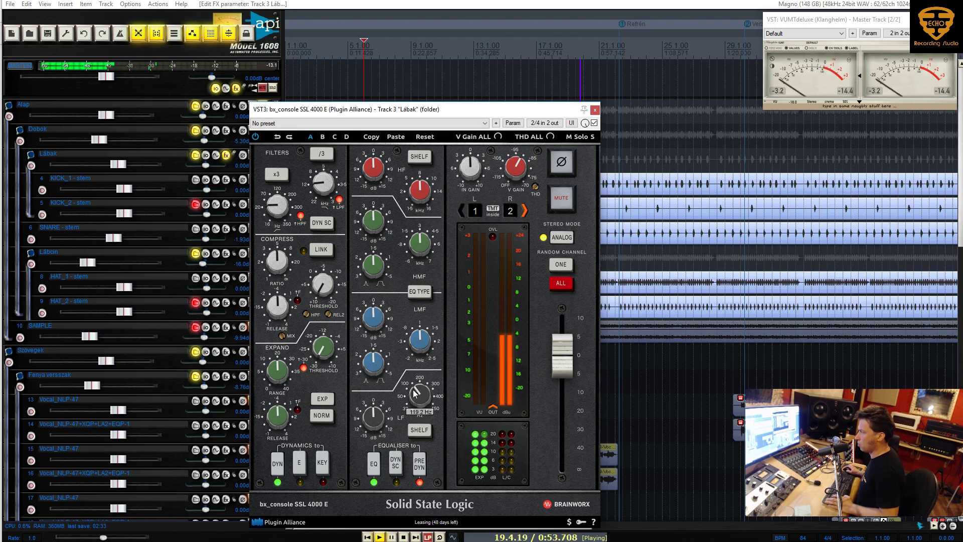
drag(411, 394, 411, 395)
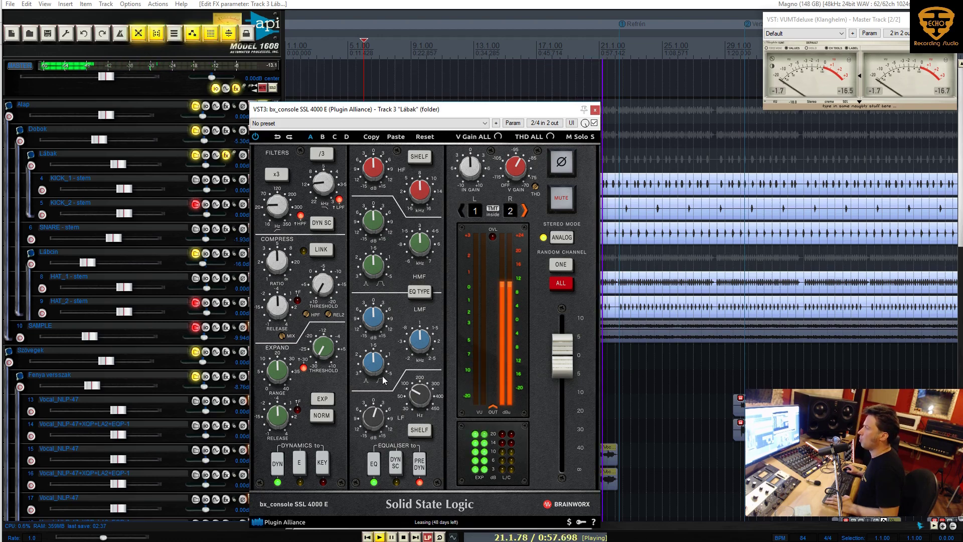
Step: Set the equaliser's LMF band to around 414 Hz and cut its gain
mouse_move(409, 345)
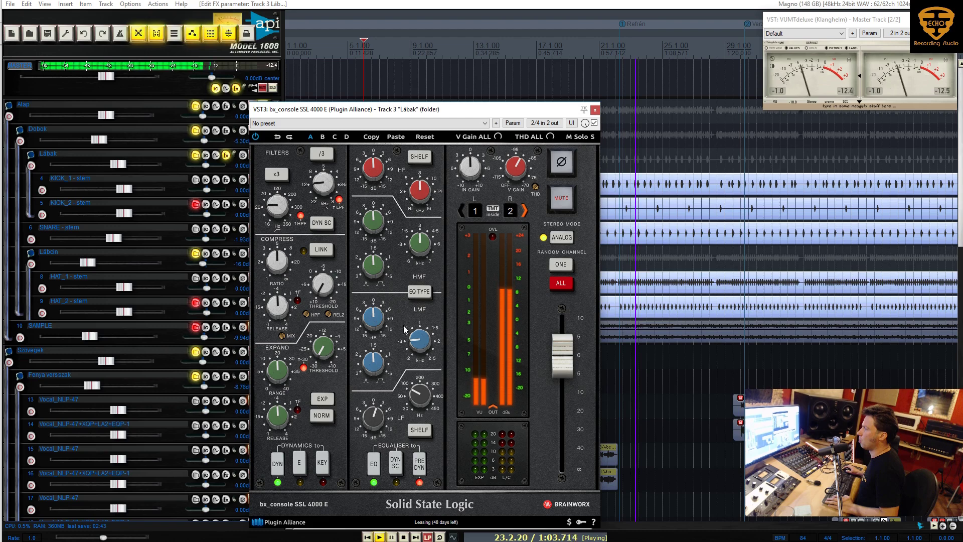
drag(410, 349, 409, 345)
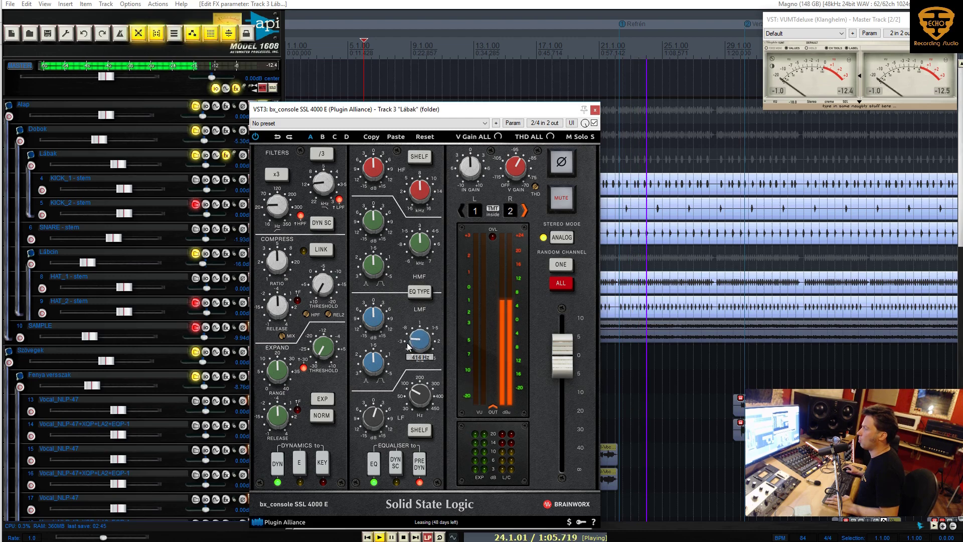
mouse_move(370, 316)
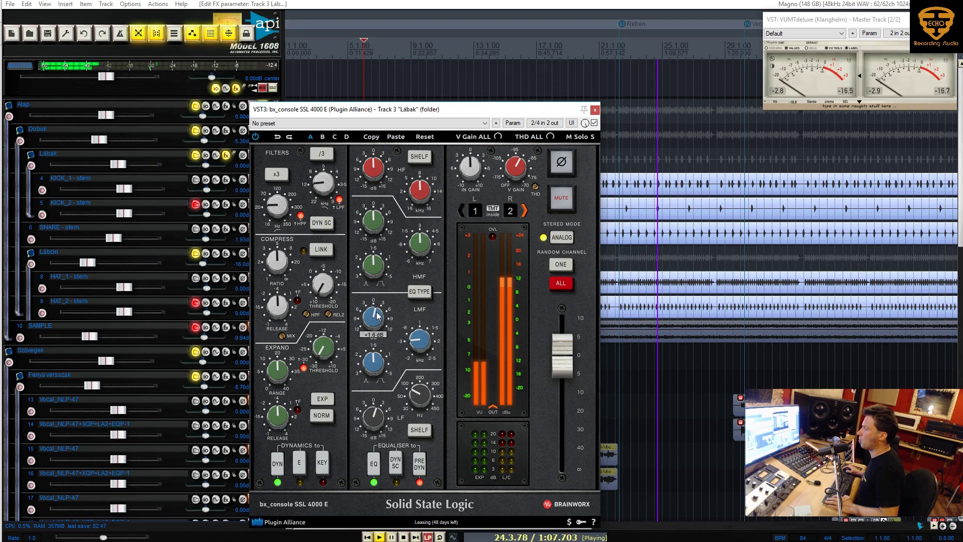
mouse_move(369, 316)
mouse_down()
mouse_move(400, 332)
mouse_move(365, 315)
mouse_up()
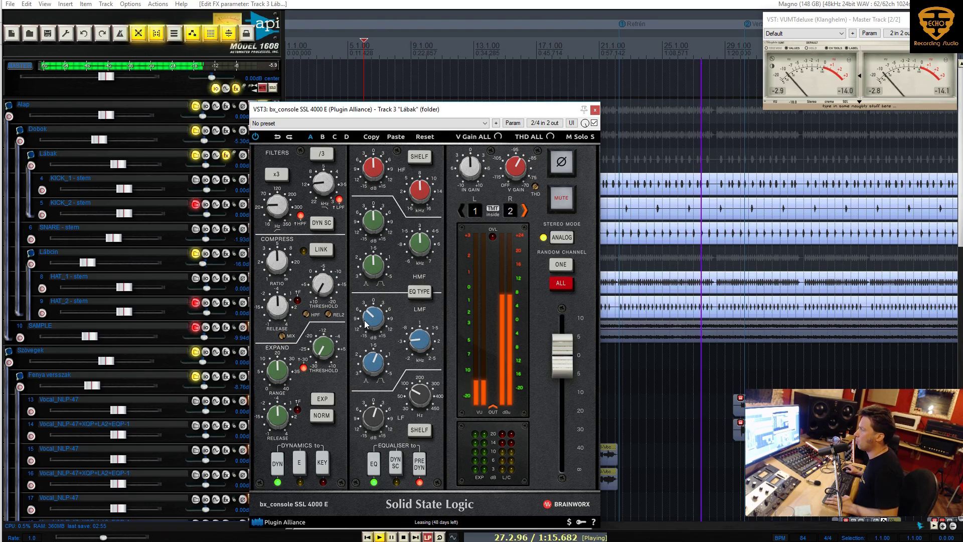
Step: Adjust the equaliser's HMF band and boost its HF band slightly at about 5.5 kHz
drag(373, 265, 418, 237)
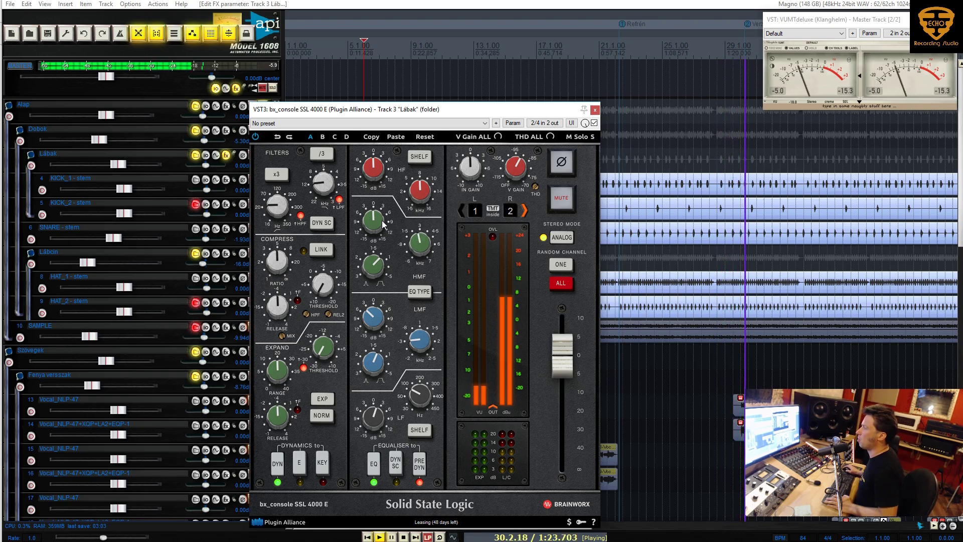
drag(378, 218, 381, 217)
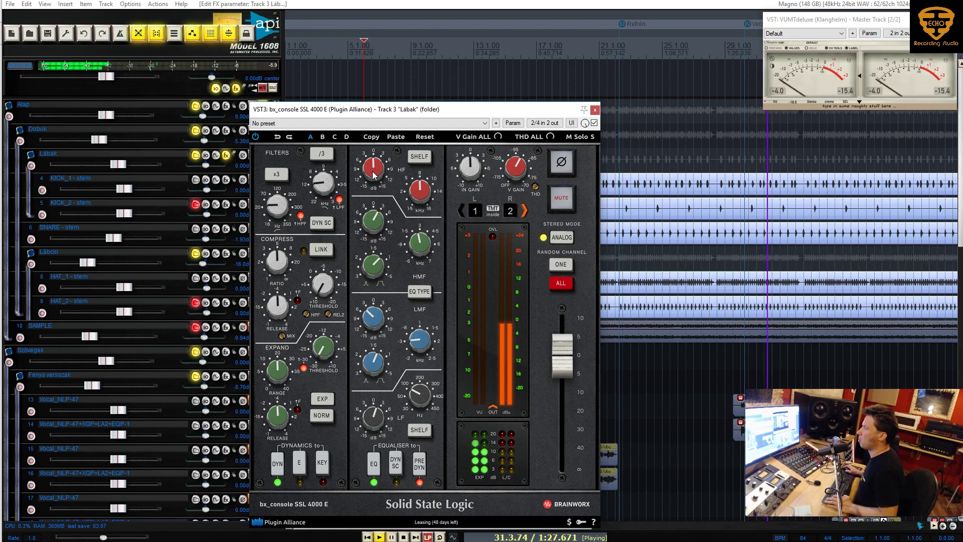
drag(418, 185, 411, 180)
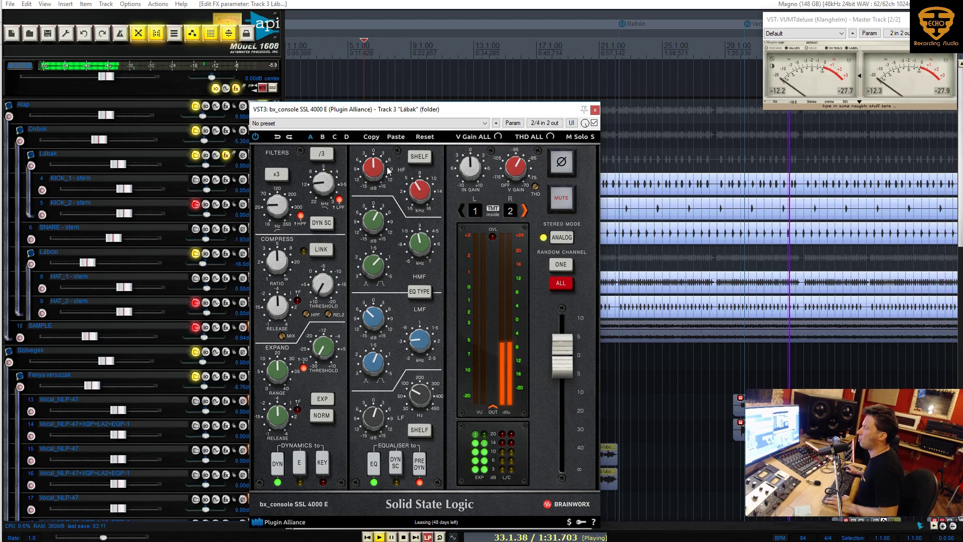
scroll(416, 191, down, 3)
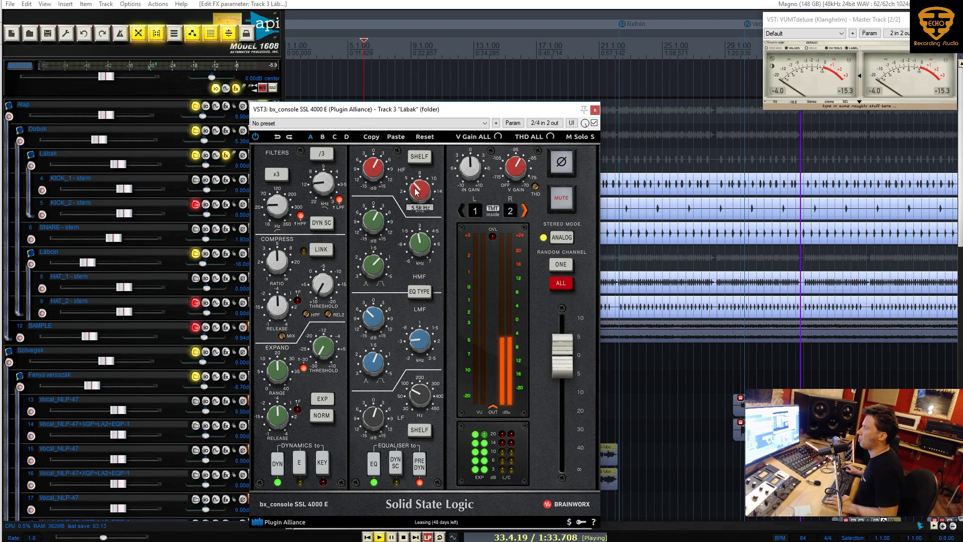
scroll(378, 170, up, 2)
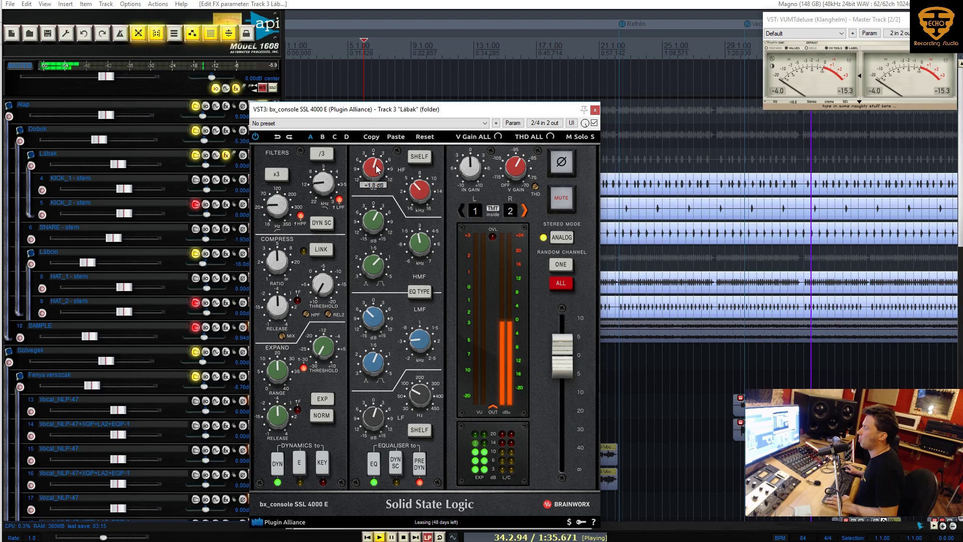
Step: Compare the kick group with the equaliser off and on, and close the channel strip window
click(376, 466)
click(377, 467)
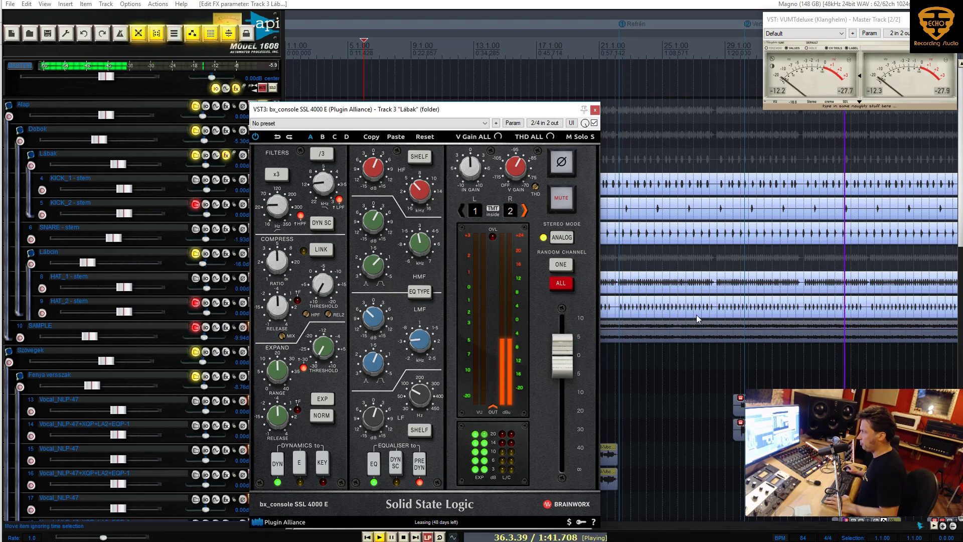
click(596, 110)
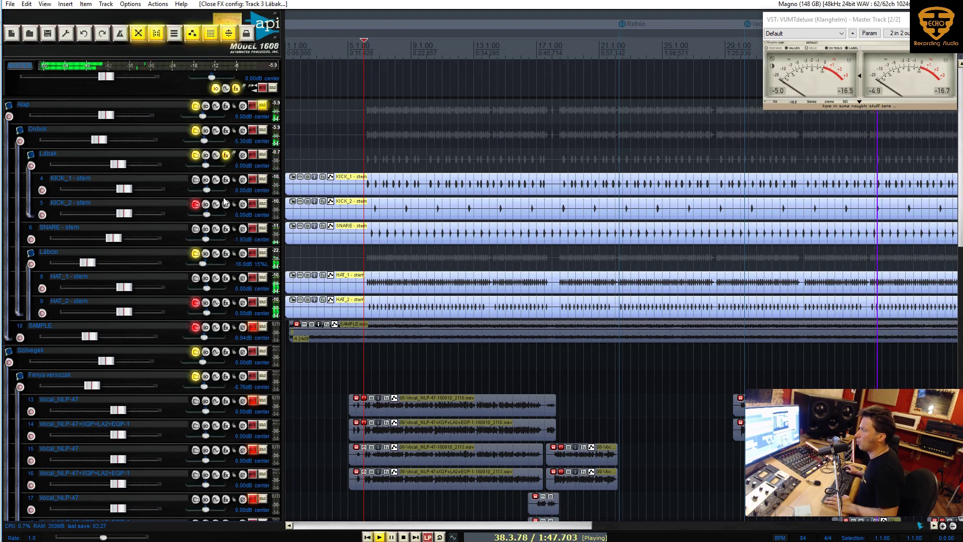
Step: Add the bx_console SSL 4000 E channel strip to the SNARE - stem track and place its window over the arrangement
right_click(227, 231)
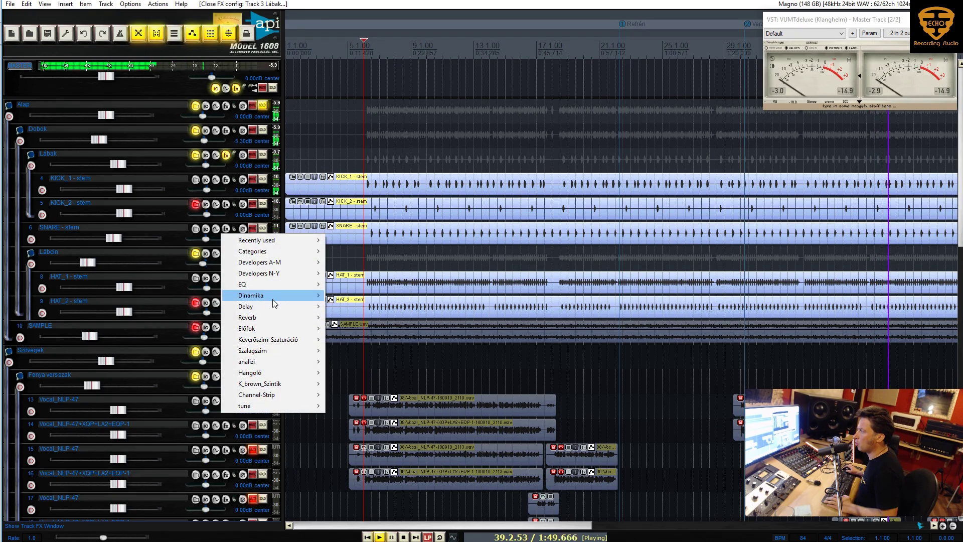
mouse_move(291, 396)
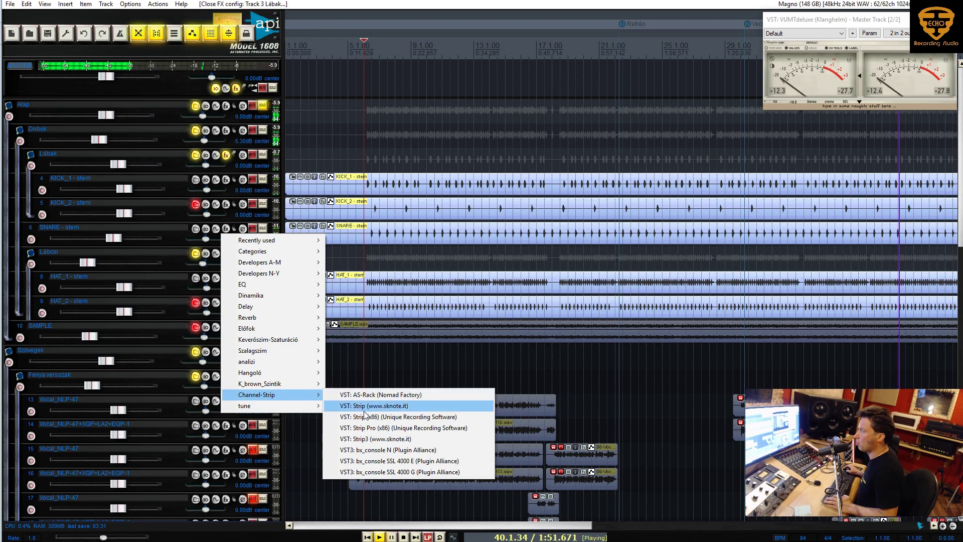
click(384, 460)
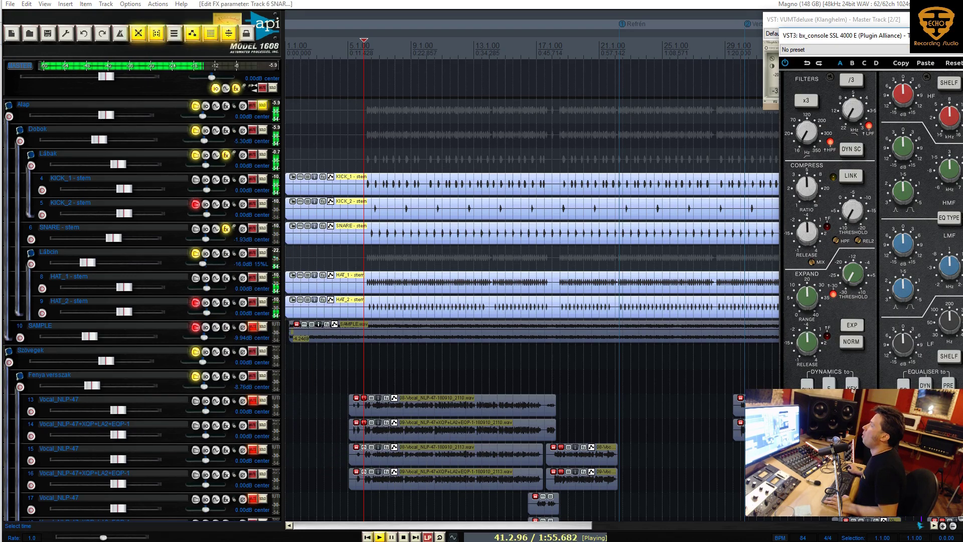
drag(951, 36, 439, 98)
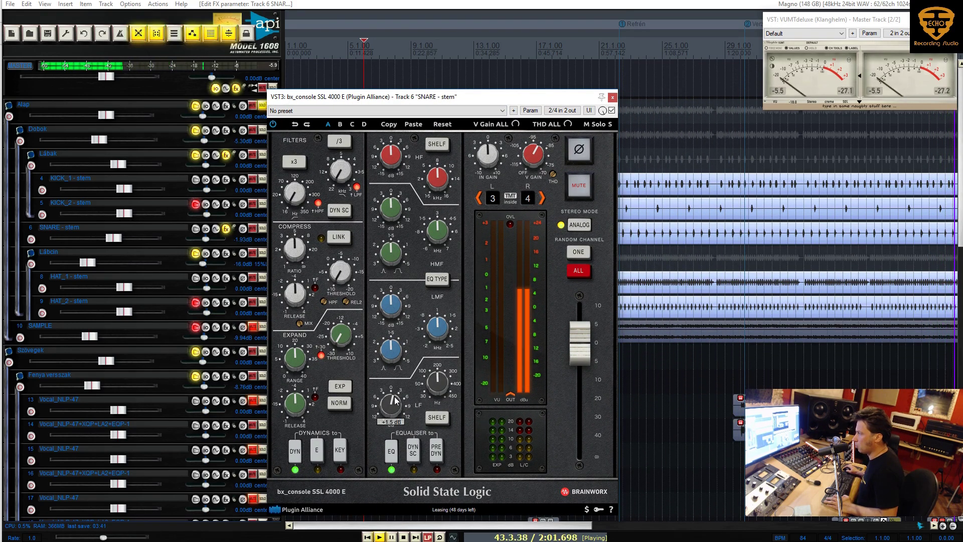
drag(406, 100, 482, 129)
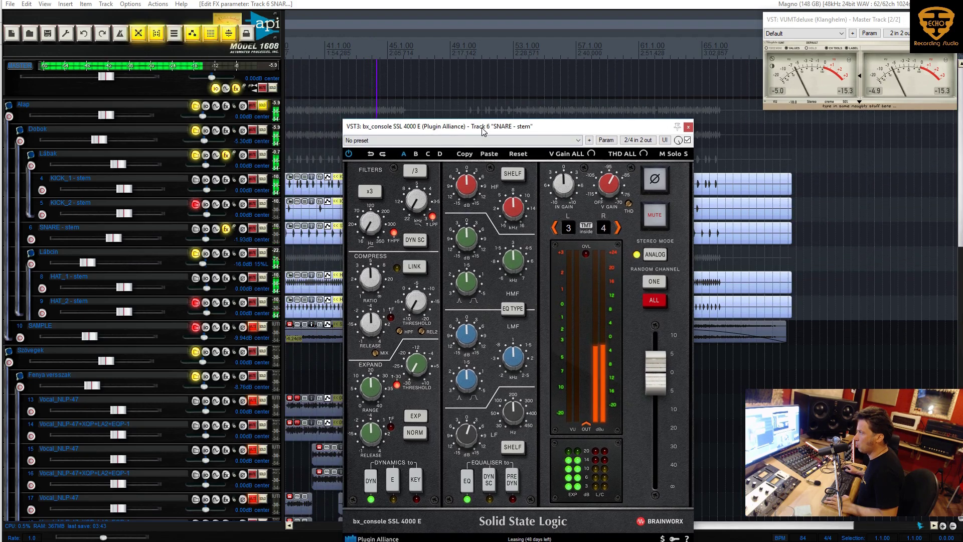
Step: Mute the Lábcin folder track and boost the LF gain in the snare's channel strip
click(252, 254)
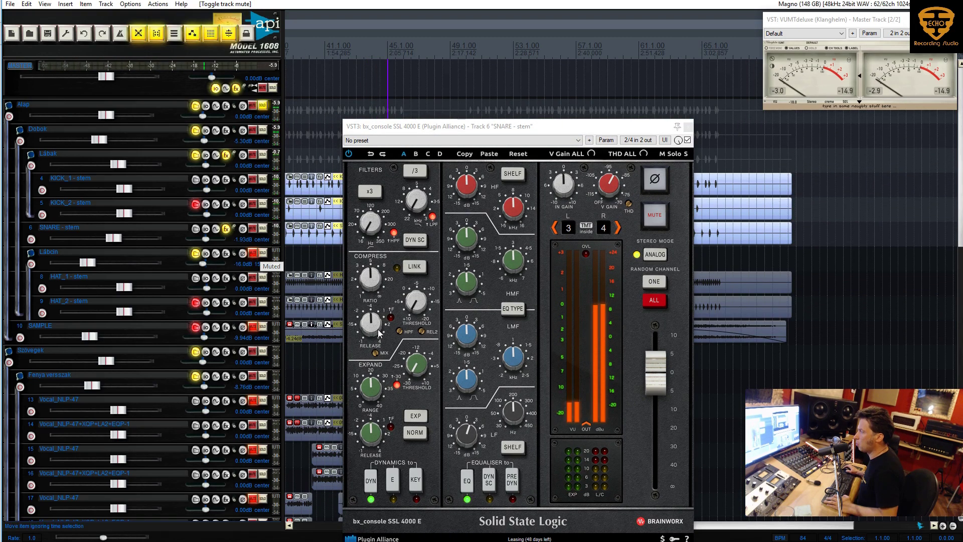
drag(470, 432, 474, 431)
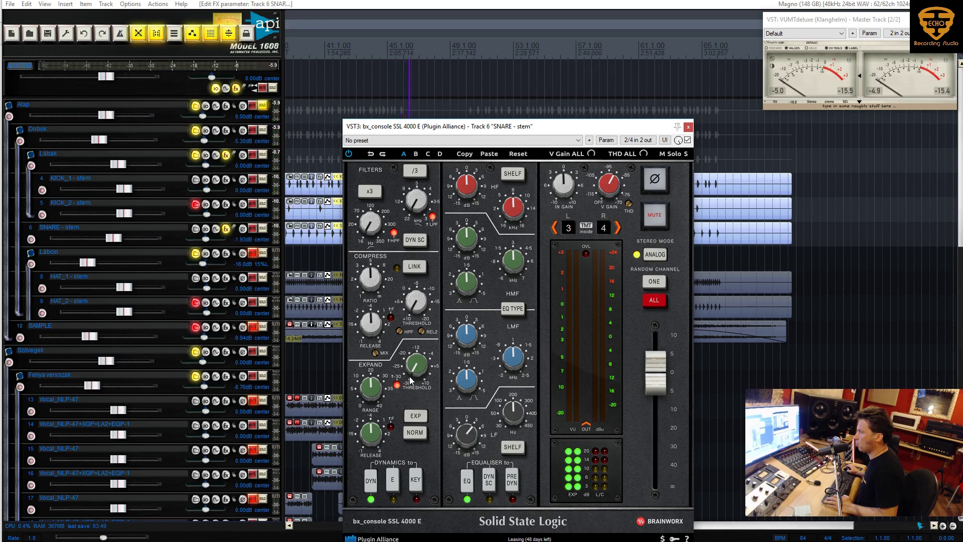
drag(412, 128, 516, 144)
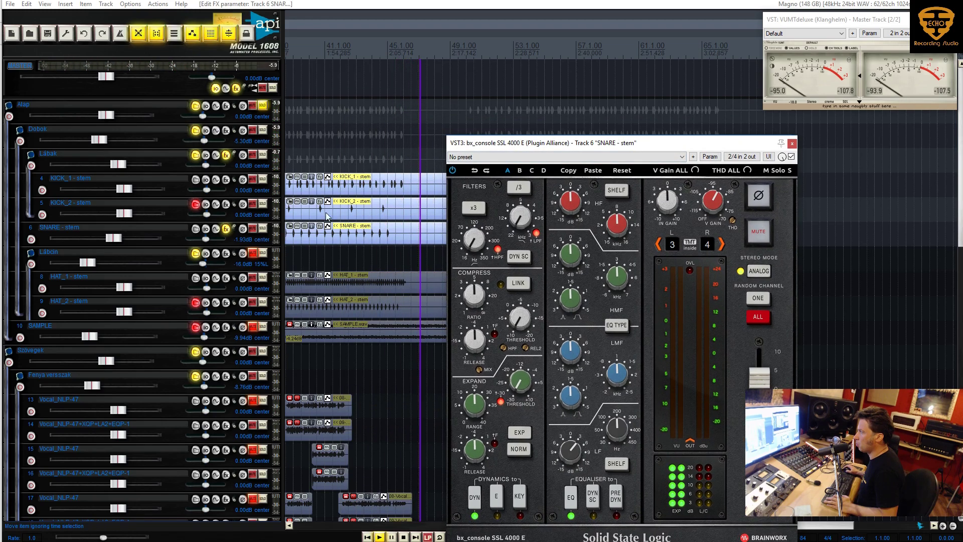
Step: Play from bar 7, solo the SNARE - stem track exclusively and stop playback
key(Home)
click(340, 158)
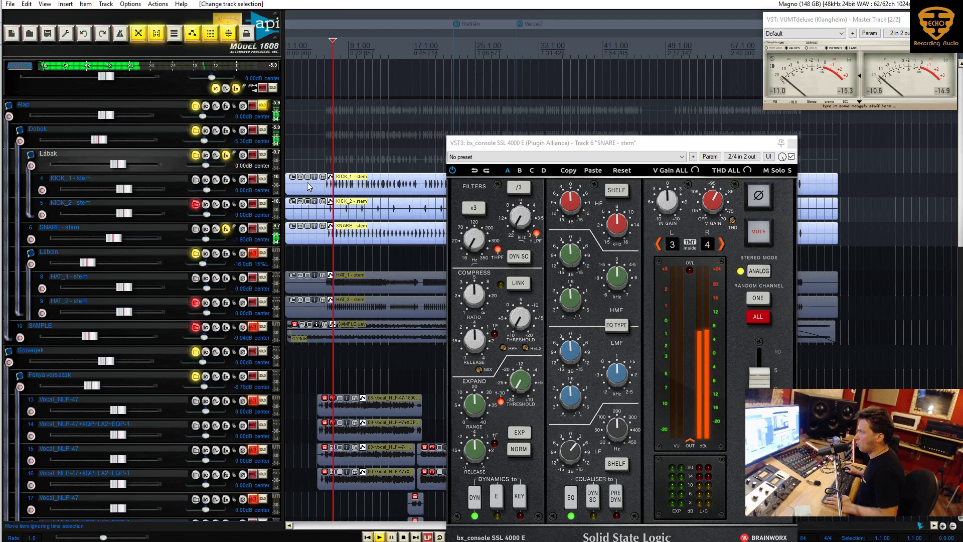
right_click(262, 230)
click(283, 276)
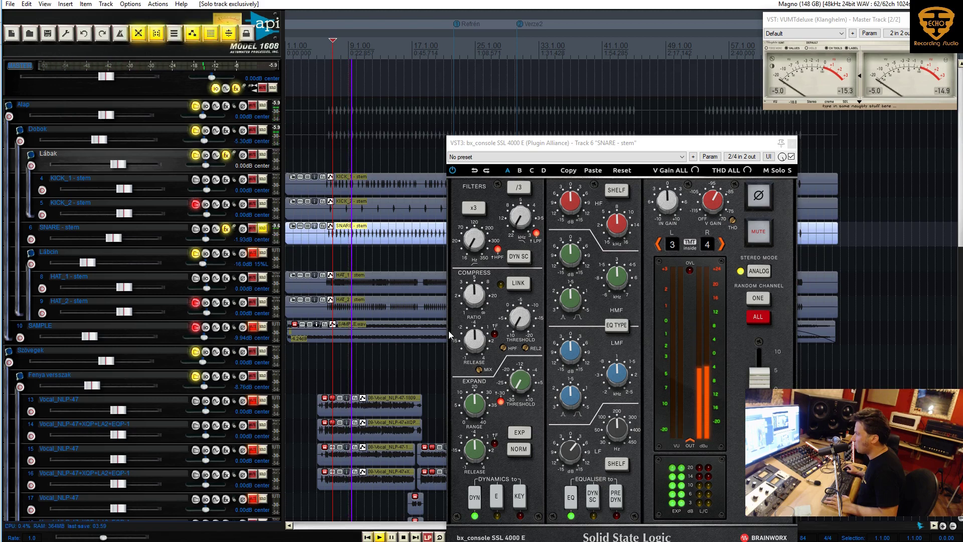
key(space)
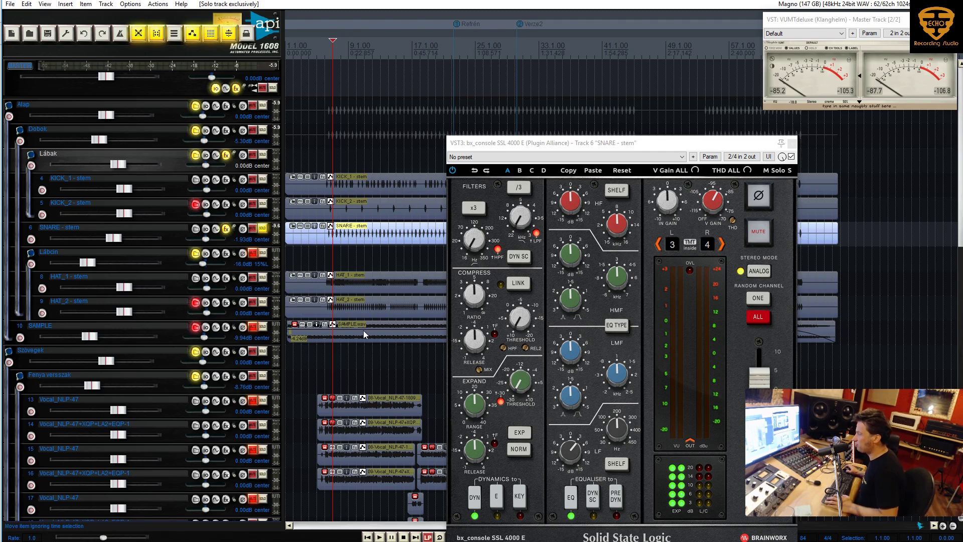
Step: Move the channel strip window aside and start playback of the soloed snare from 6.2.00
click(346, 245)
scroll(346, 245, up, 3)
drag(520, 146, 88, 169)
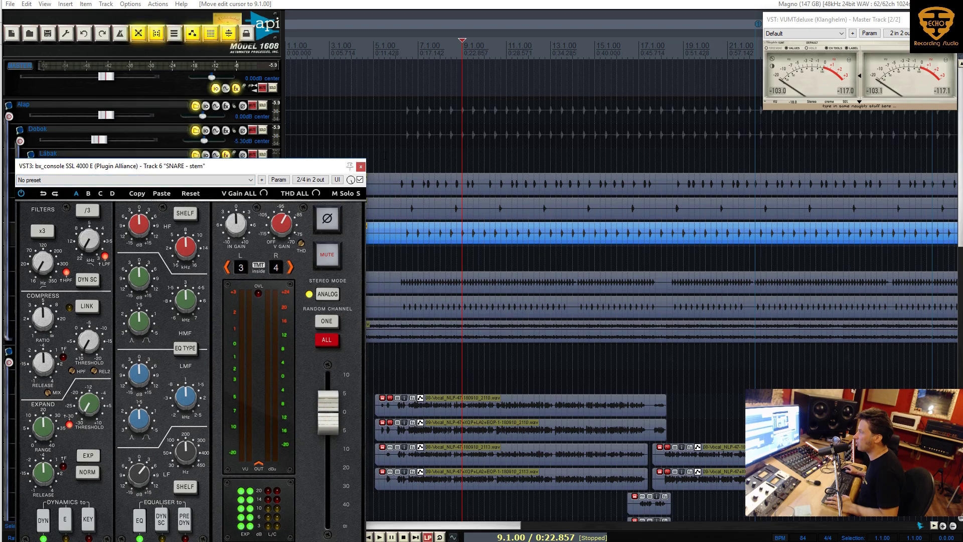
click(401, 154)
key(space)
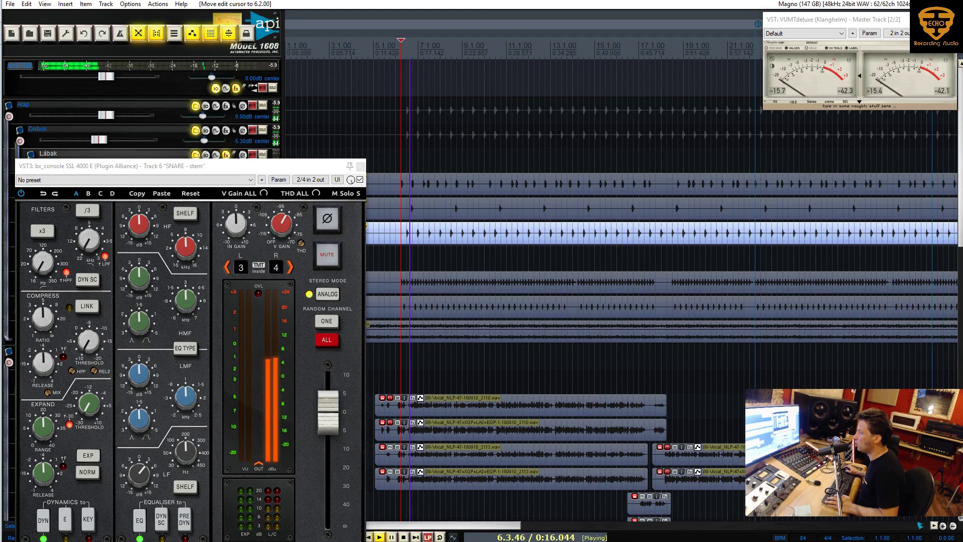
Step: Switch the snare strip's expander to gate mode, shorten its release and adjust its threshold and range
drag(295, 171, 692, 137)
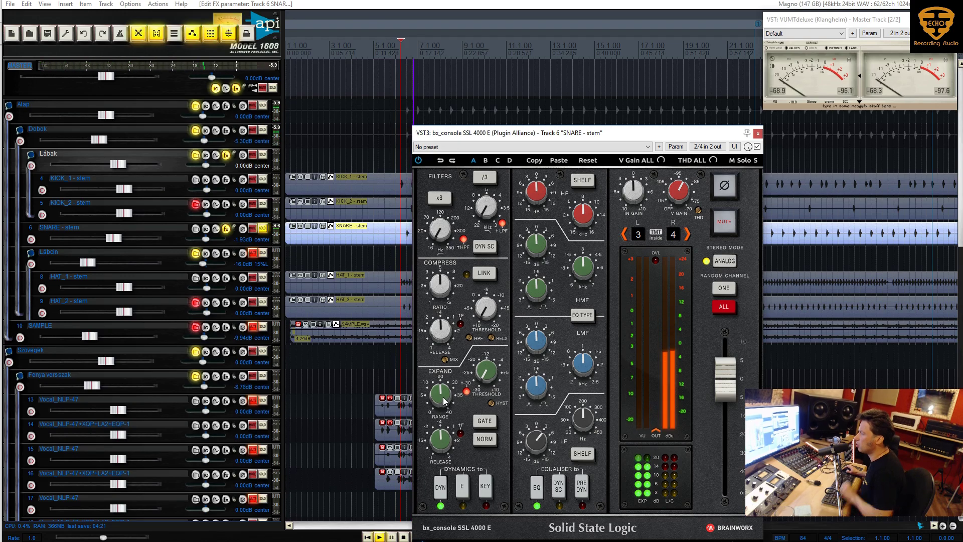
drag(437, 431, 434, 442)
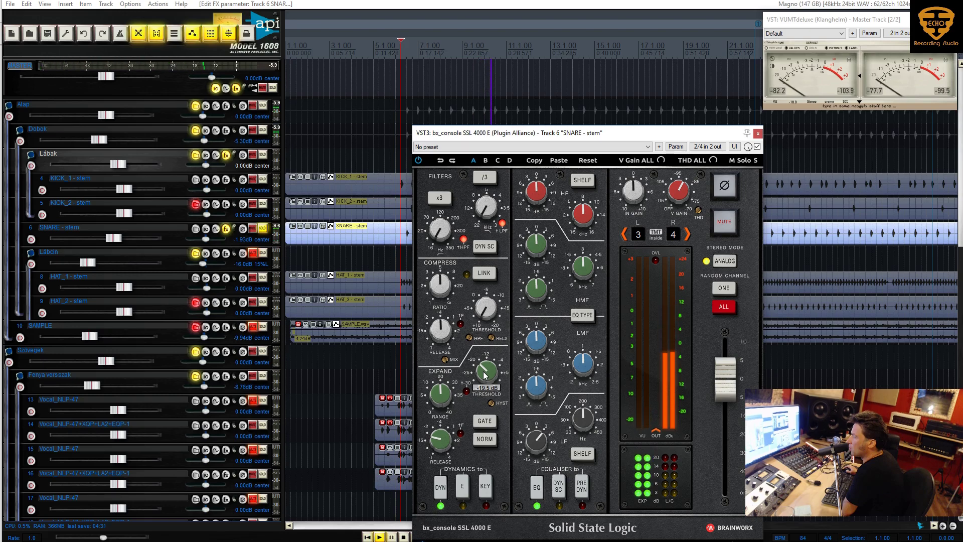
drag(484, 374, 485, 371)
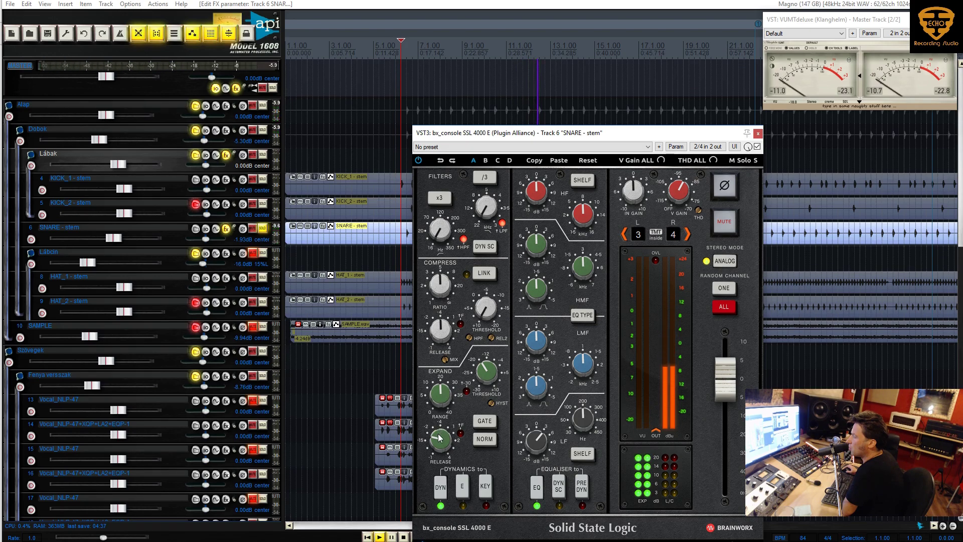
drag(444, 404, 409, 423)
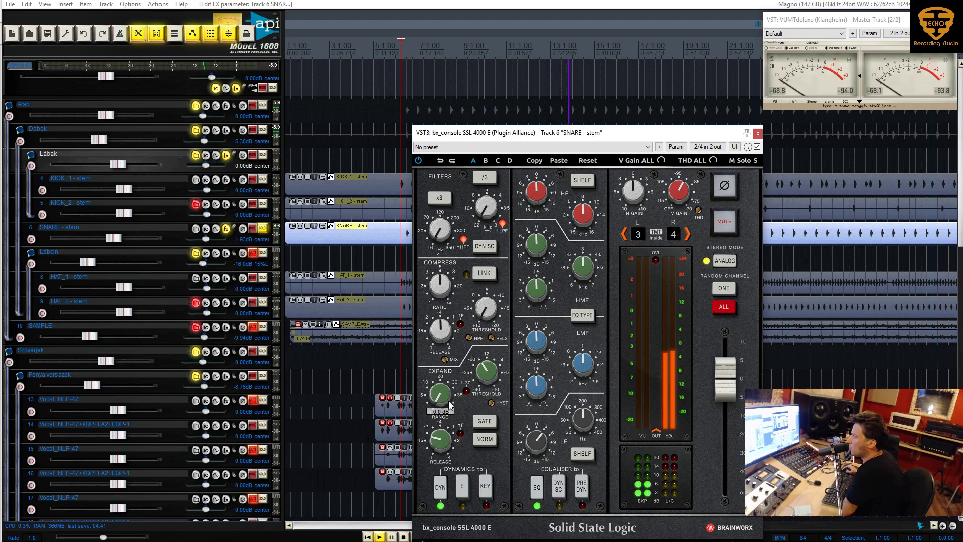
scroll(452, 394, up, 2)
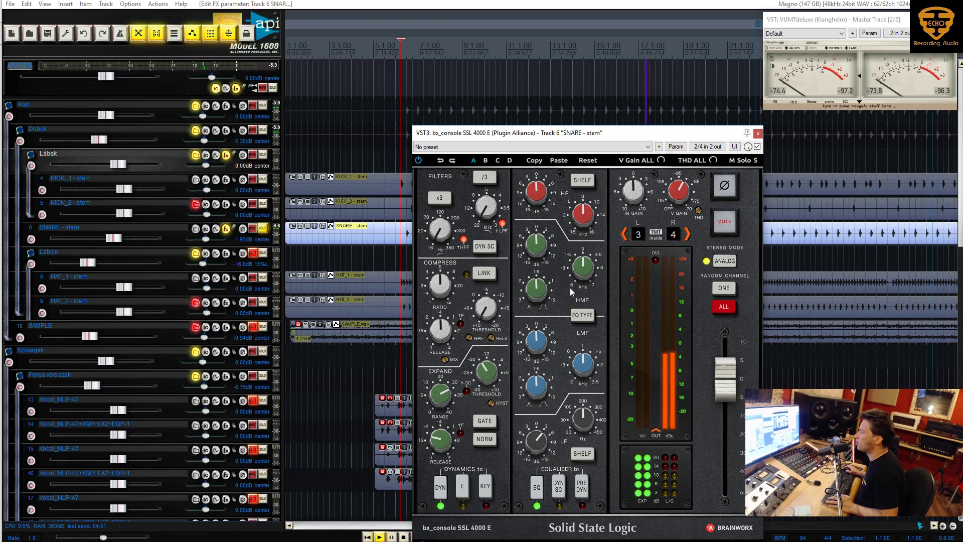
Step: Replace the snare's solo with the Dobok folder's, close the channel strip window and move the solo to the Alap folder
click(263, 228)
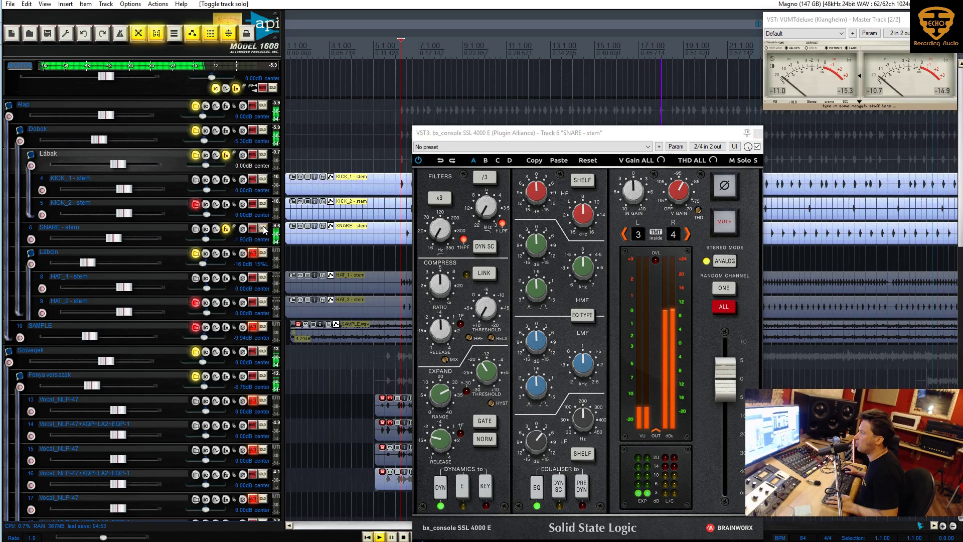
click(263, 130)
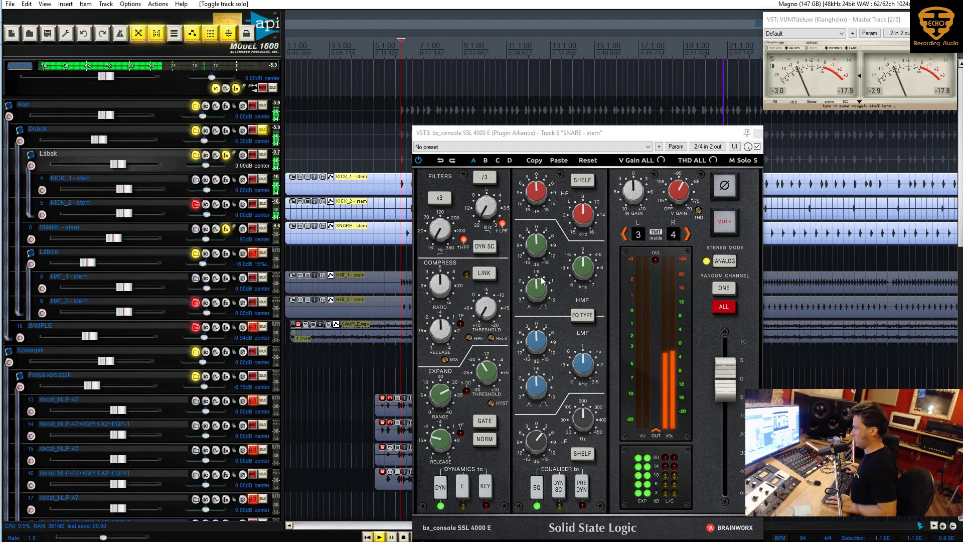
click(757, 133)
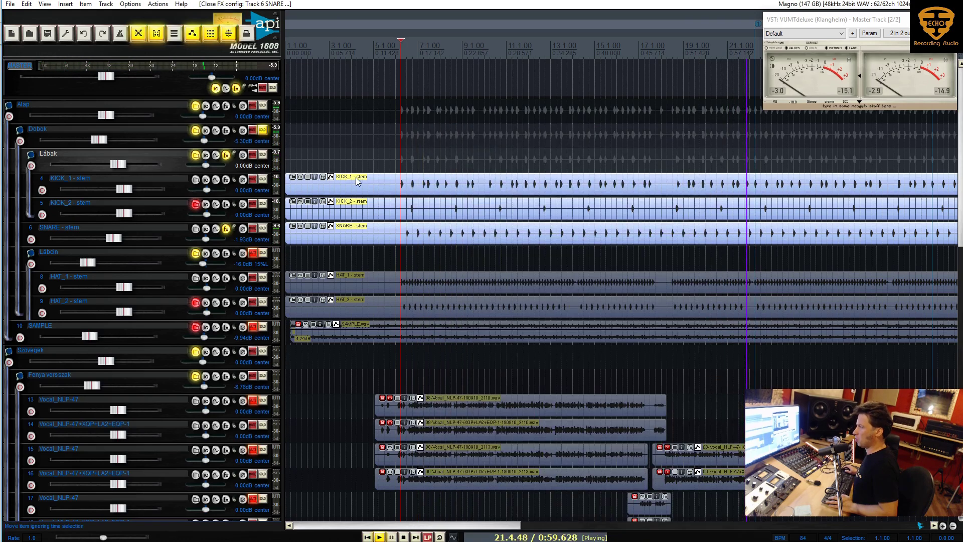
click(263, 131)
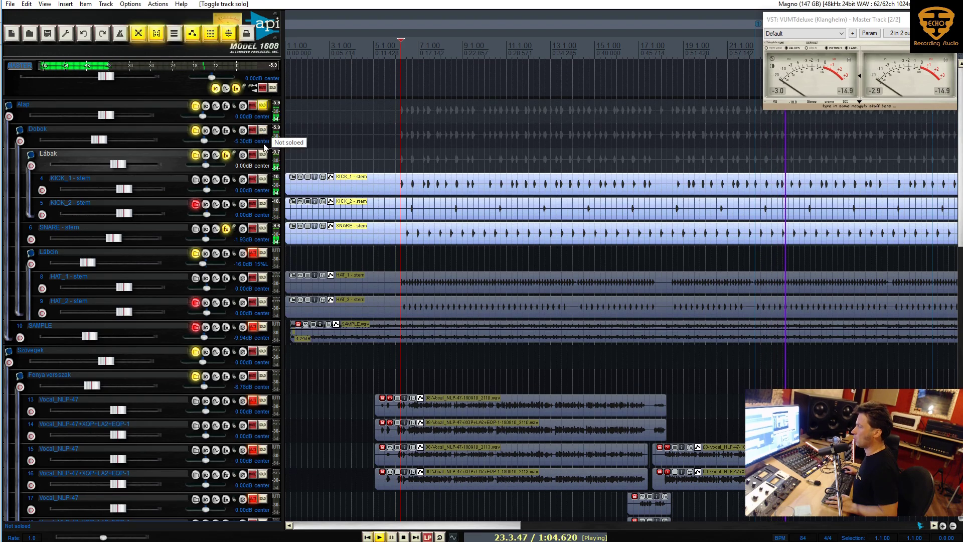
Step: Unmute the Lábcin folder track and lower its volume to -18.3 dB
click(254, 254)
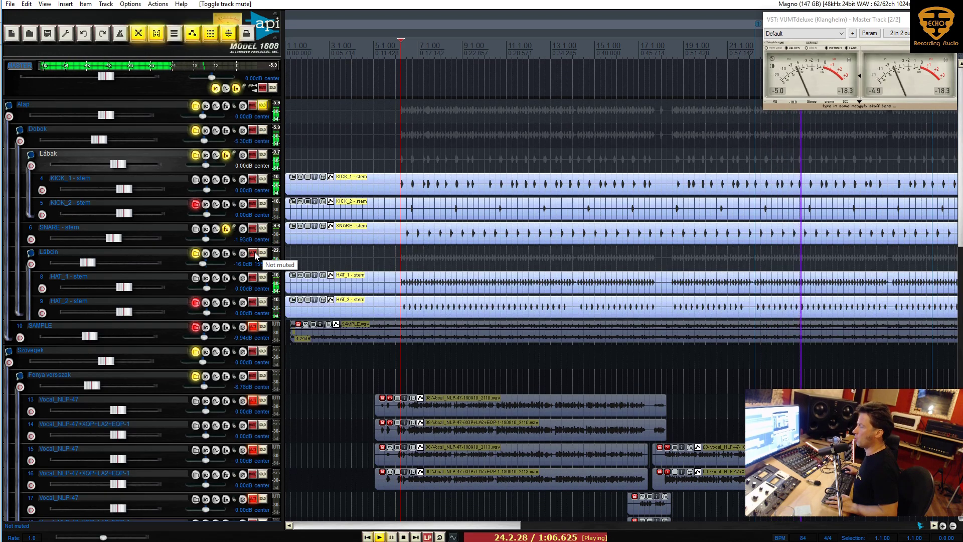
scroll(255, 255, down, 2)
drag(92, 266, 89, 267)
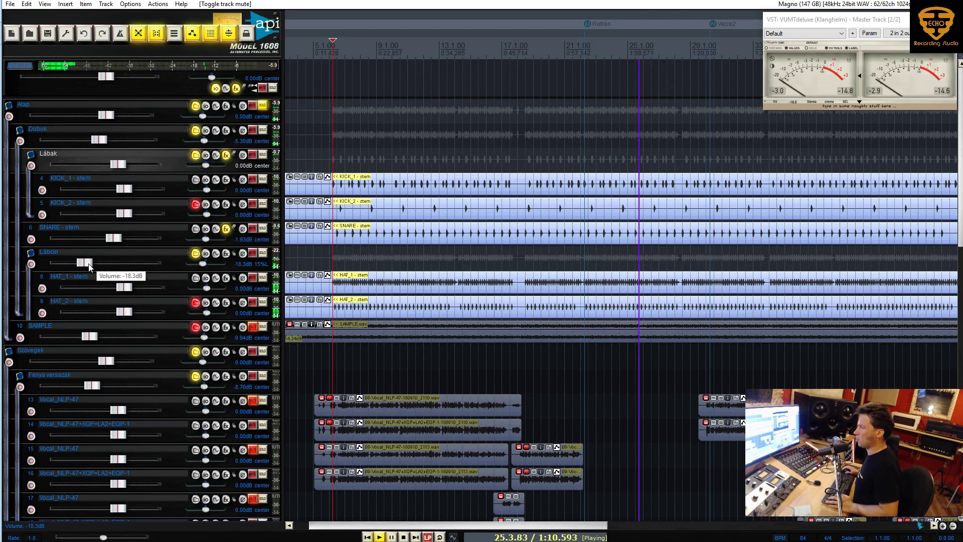
scroll(393, 290, down, 1)
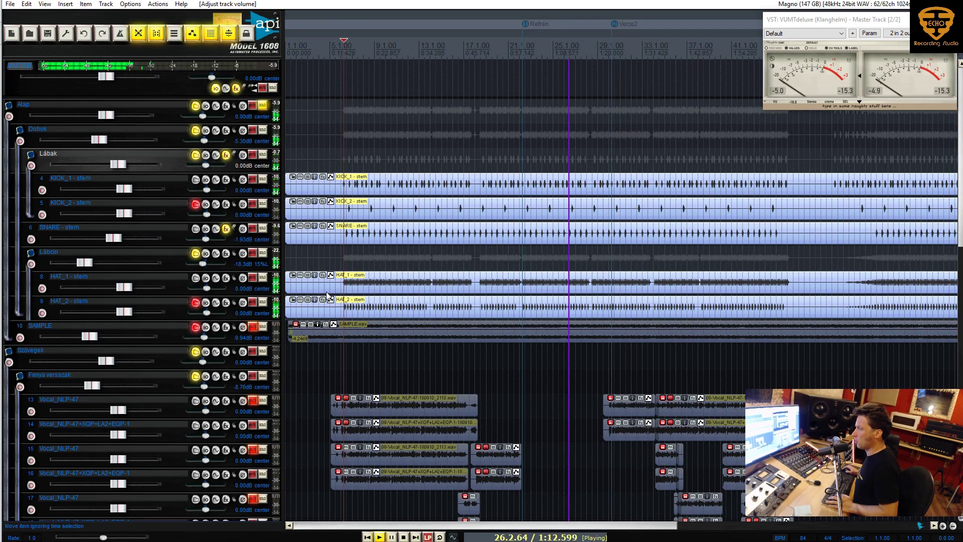
Step: Add the bx_console SSL 4000 E channel strip to the Lábcin folder track and place its window over the arrangement
right_click(227, 253)
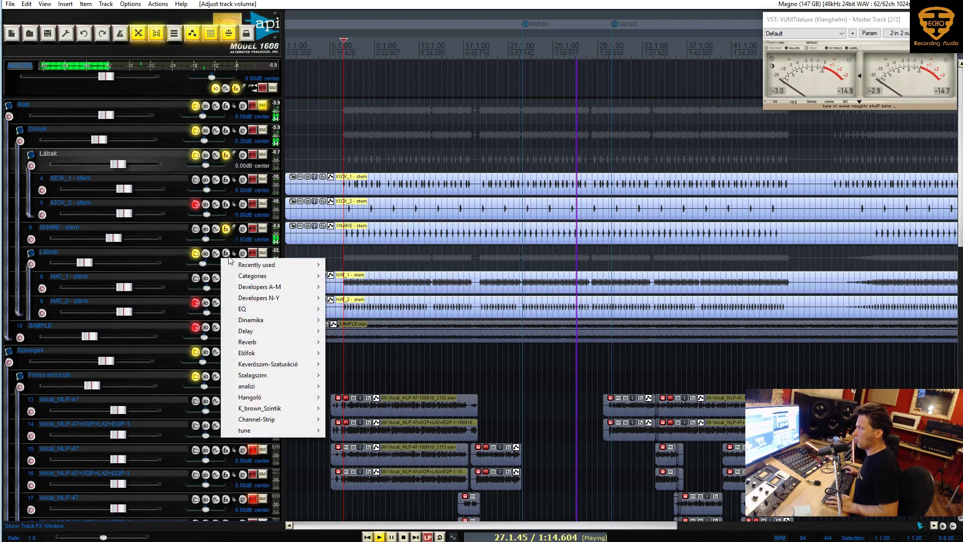
mouse_move(296, 419)
click(392, 486)
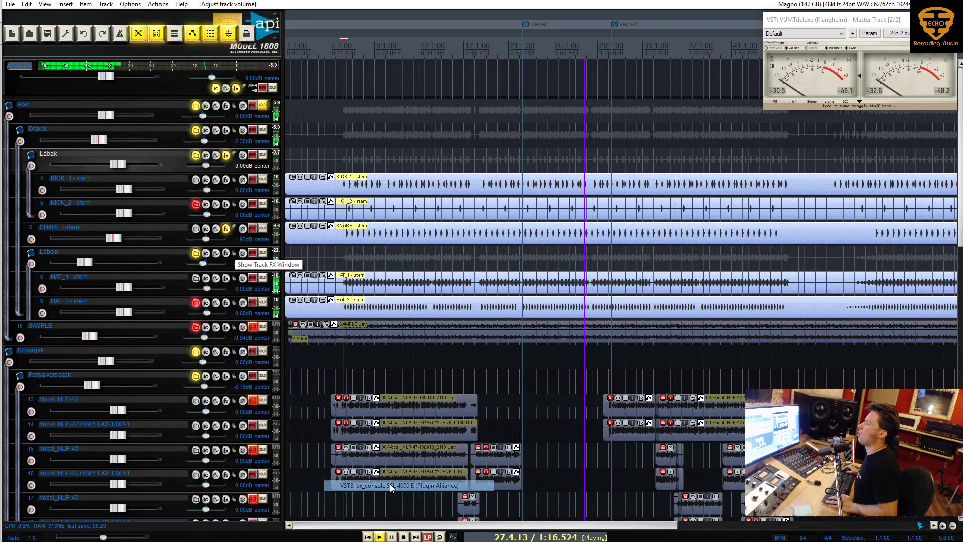
drag(871, 40, 278, 105)
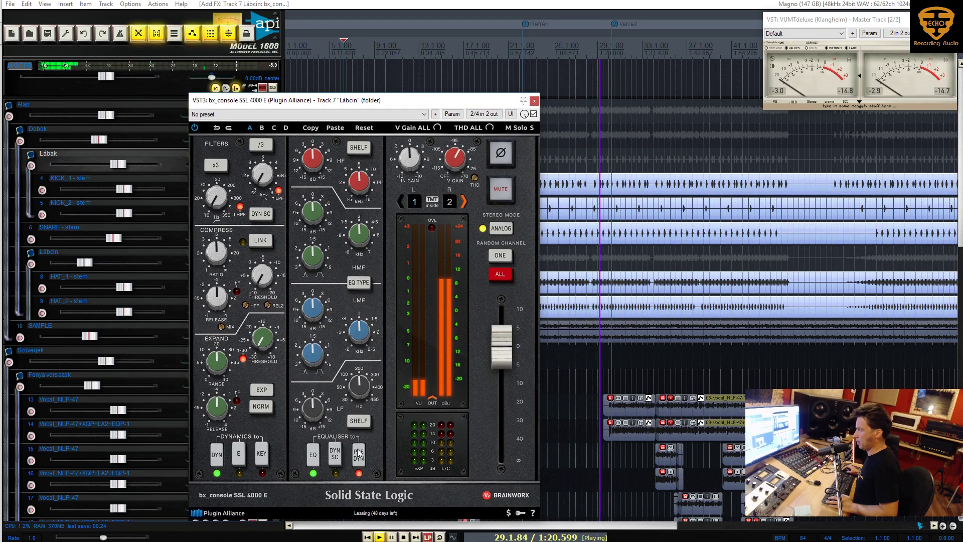
Step: Switch the Lábcin strip to TMT channels 5/6, lower its low-frequency EQ gain and adjust its high-pass filter
click(465, 202)
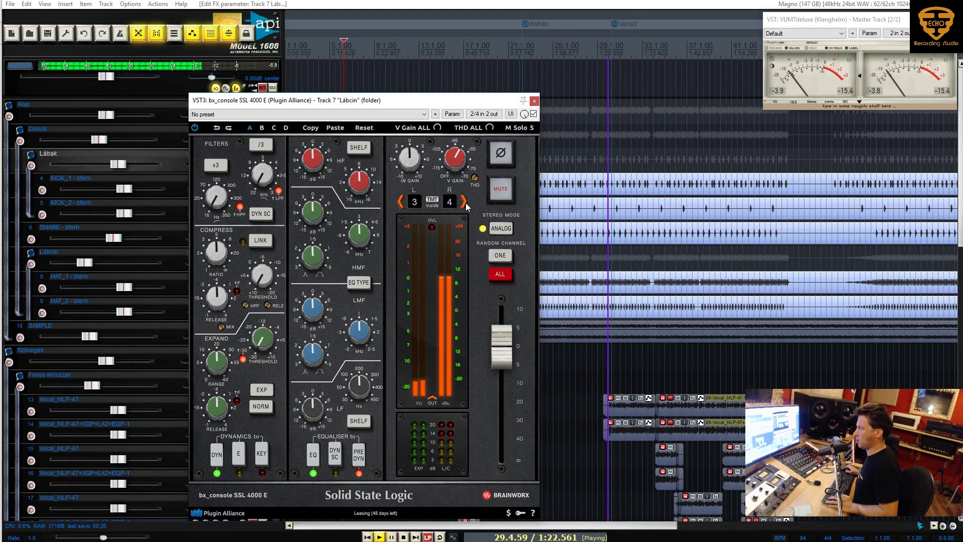
click(464, 202)
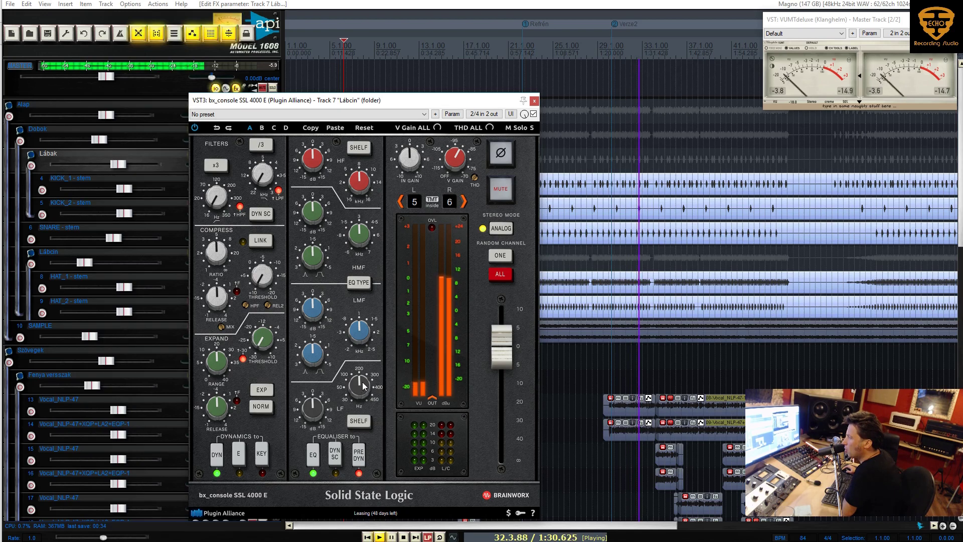
drag(360, 381, 360, 377)
drag(315, 407, 311, 408)
drag(214, 207, 212, 203)
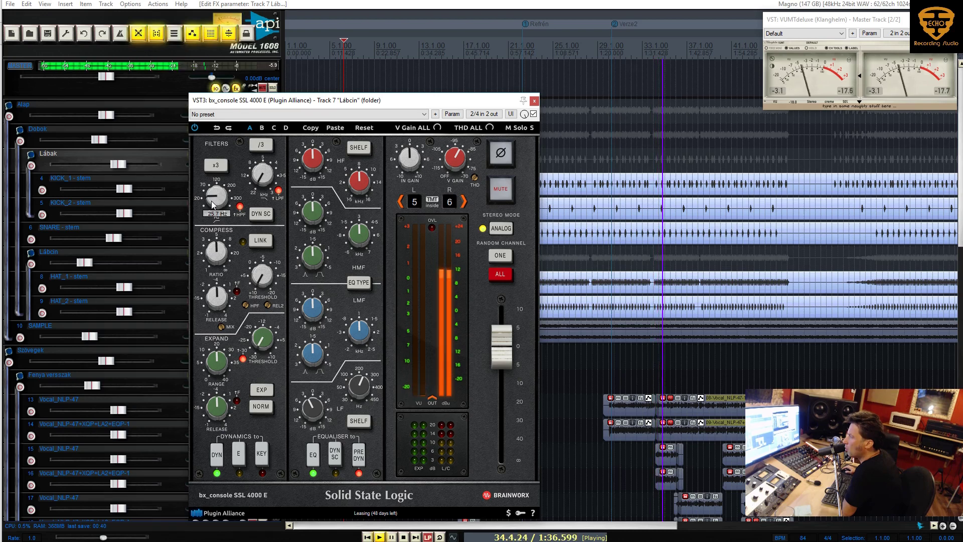
drag(213, 191, 214, 189)
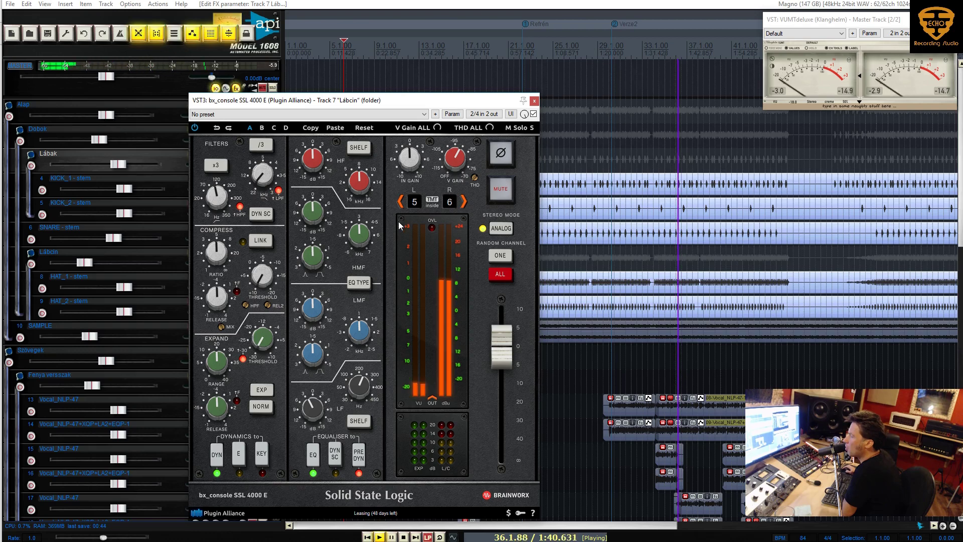
Step: Cut the Lábcin strip's low-mid EQ band, adjust its high-mid frequency, and reposition the strip window to uncover the track controls
drag(335, 99, 425, 129)
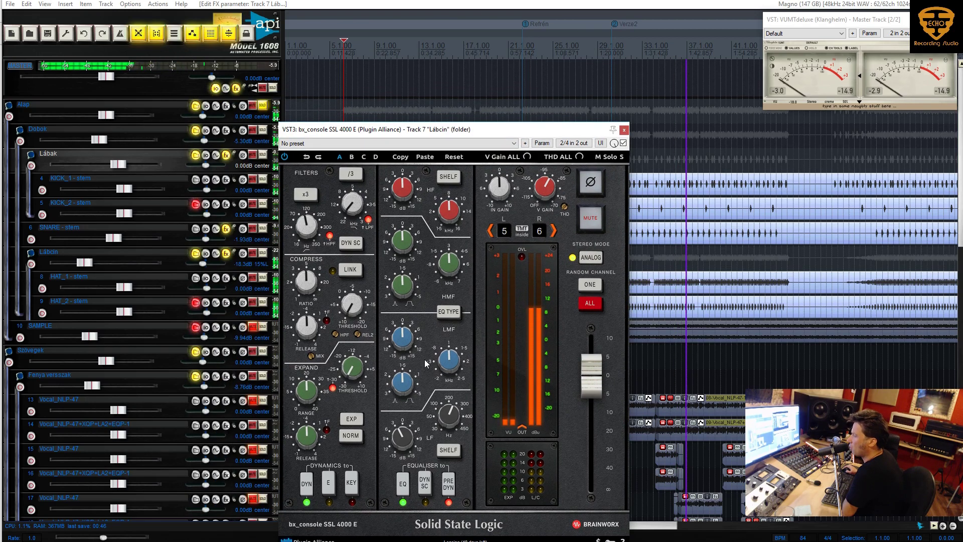
drag(440, 361, 435, 366)
drag(402, 337, 424, 345)
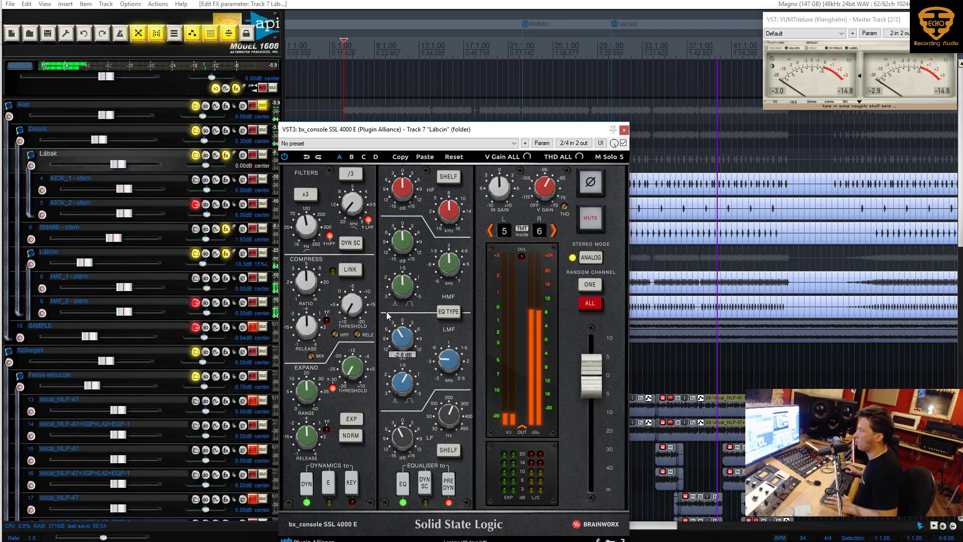
drag(450, 265, 458, 264)
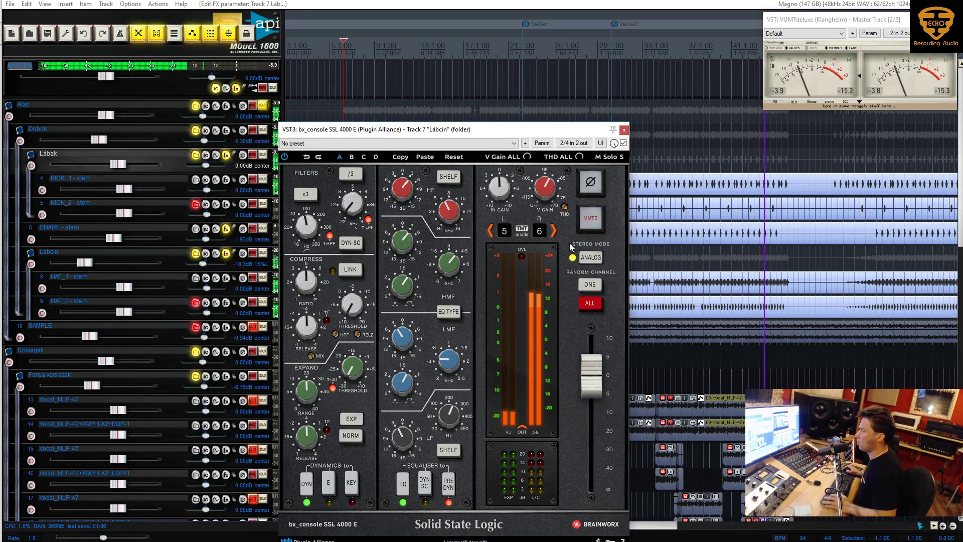
Step: Replace the Lábcin strip with the SNARE stem's channel strip, replay from the song's start, adjust its low-pass filter and close it
click(624, 130)
right_click(226, 229)
click(240, 241)
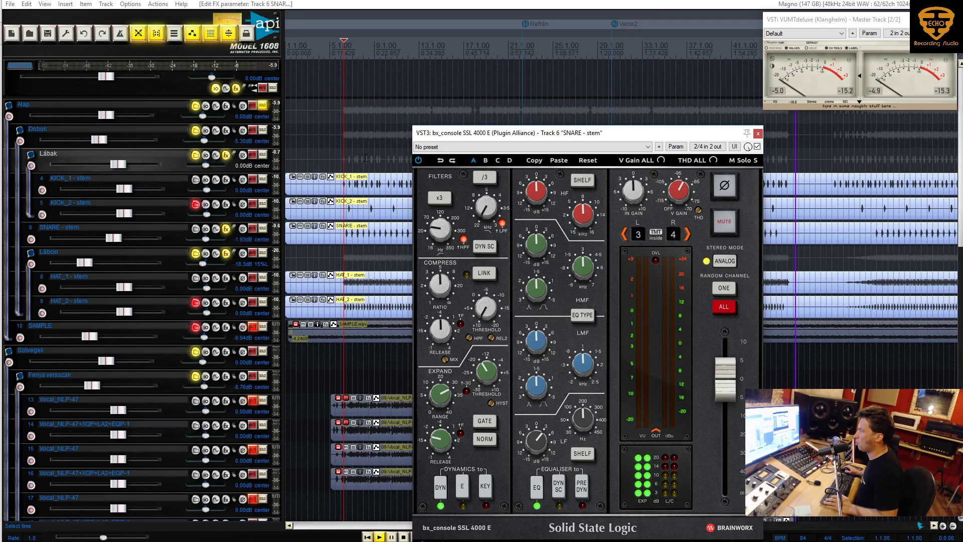
click(353, 258)
click(486, 211)
drag(485, 208, 479, 215)
key(Escape)
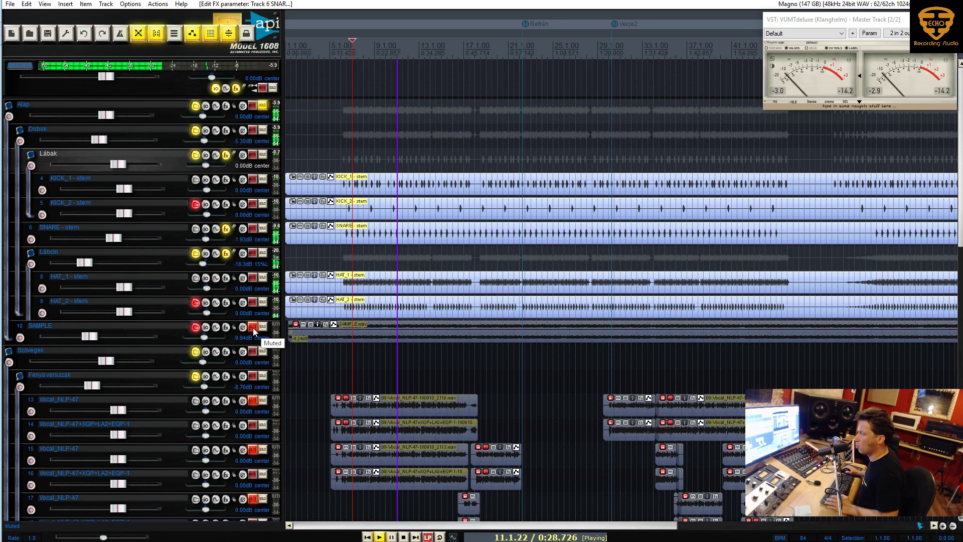
Step: Turn off the Alap folder's solo and unmute the SAMPLE track
click(265, 109)
click(265, 109)
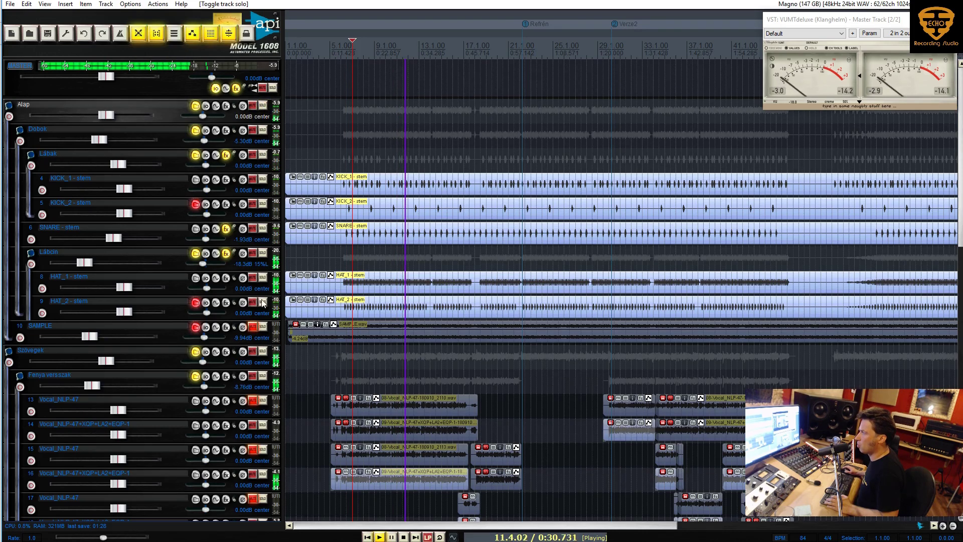
click(254, 327)
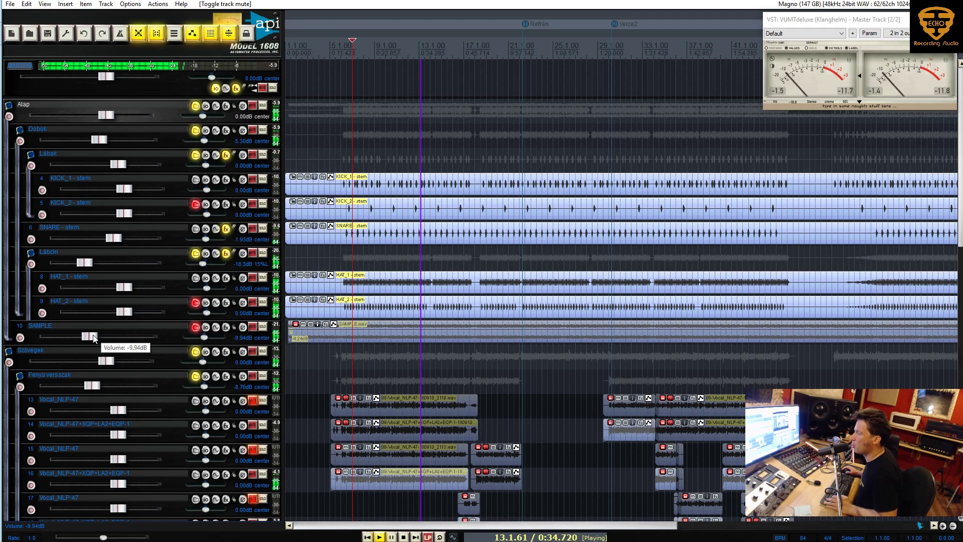
Step: Try the bx_townhouse Buss Compressor on the Dobok folder track and place its window below the drum tracks
right_click(225, 131)
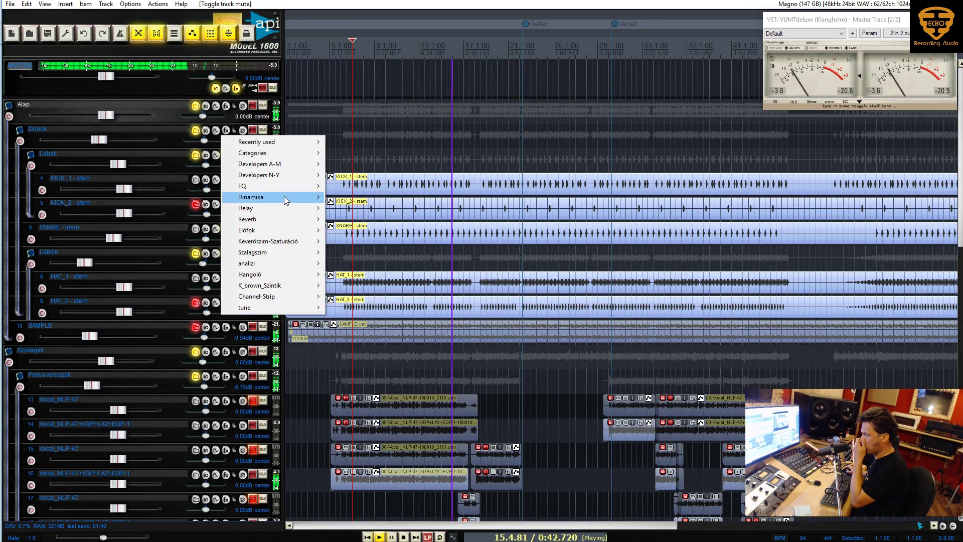
mouse_move(284, 197)
click(452, 333)
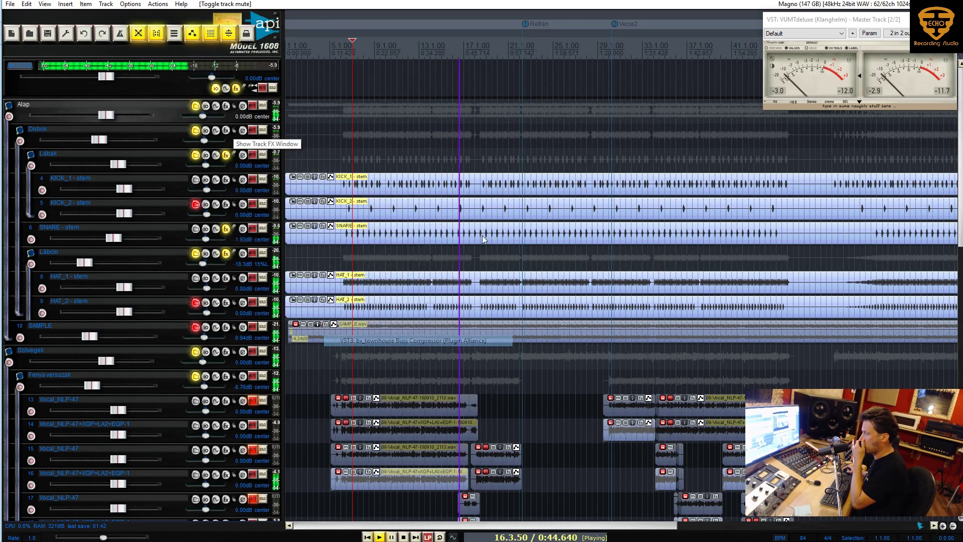
drag(917, 39, 293, 324)
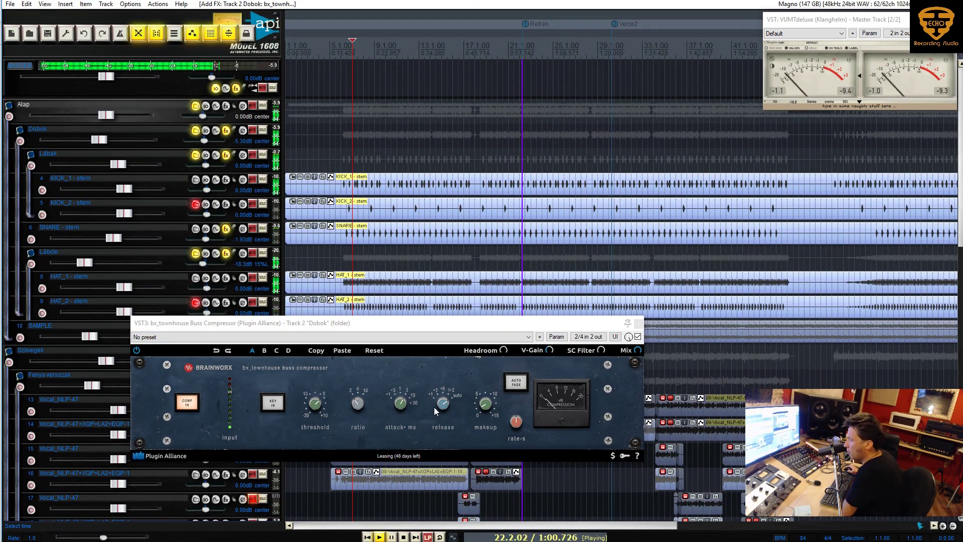
Step: Adjust the buss compressor's attack, set its makeup gain to about +2.7 dB and try its sidechain filter
click(409, 403)
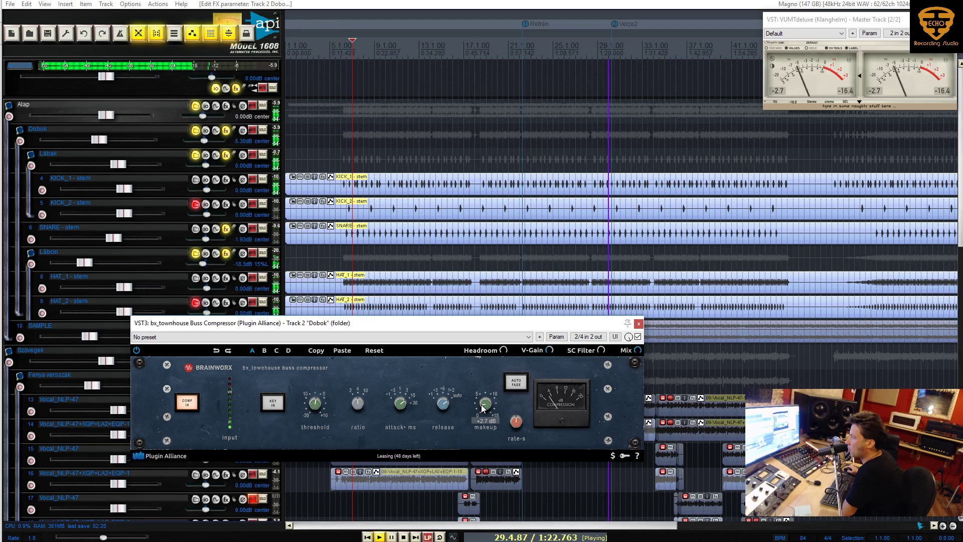
click(600, 349)
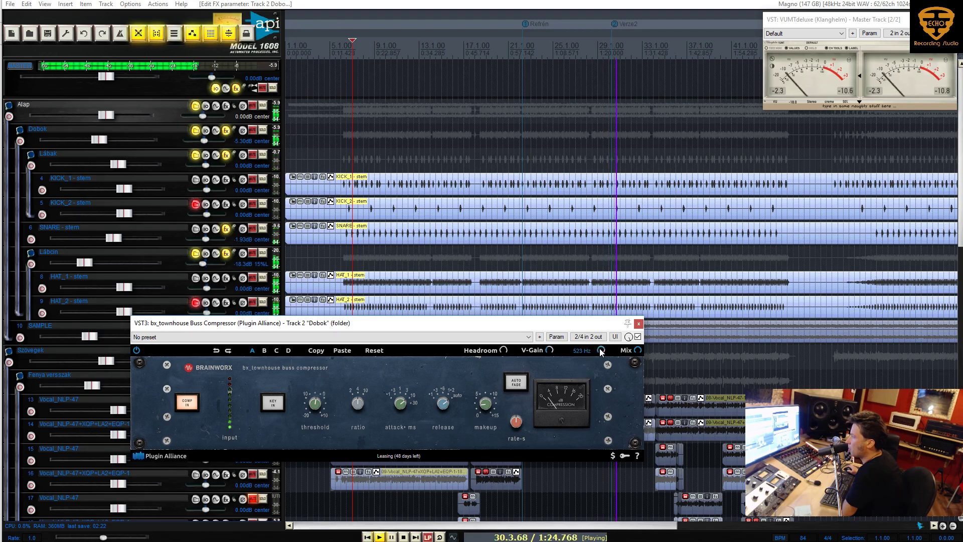
drag(554, 392, 555, 363)
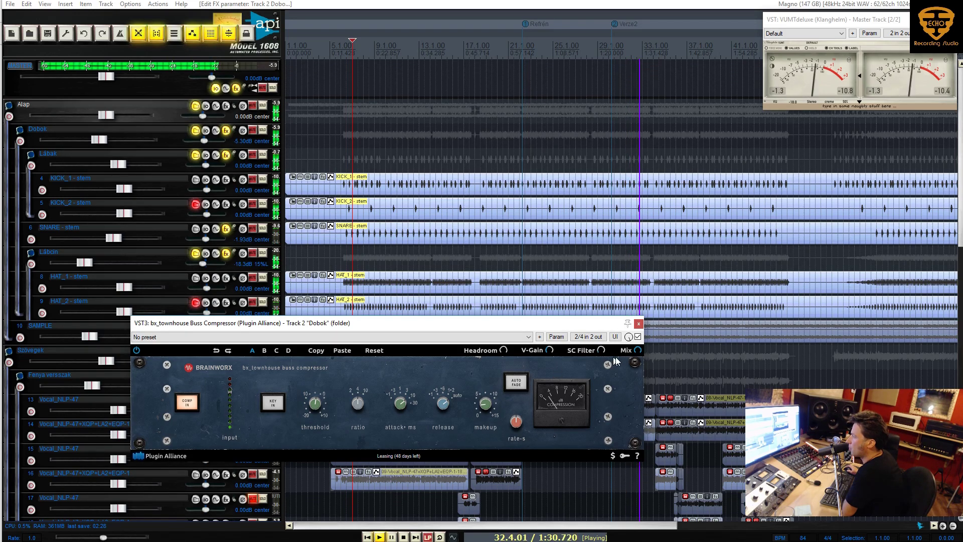
Step: Compare the Dobok folder's sound with the buss compressor bypassed and active, and close the compressor window
click(638, 337)
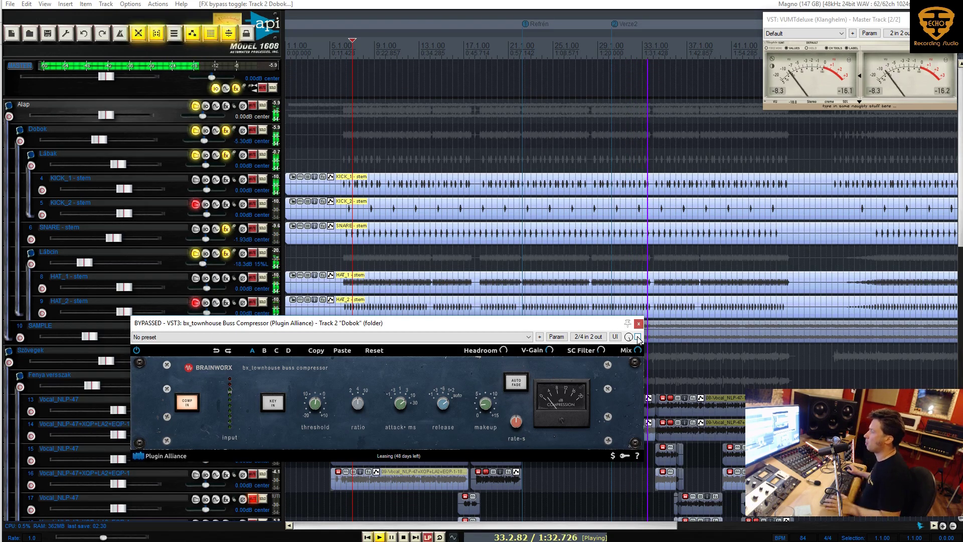
click(638, 337)
click(639, 324)
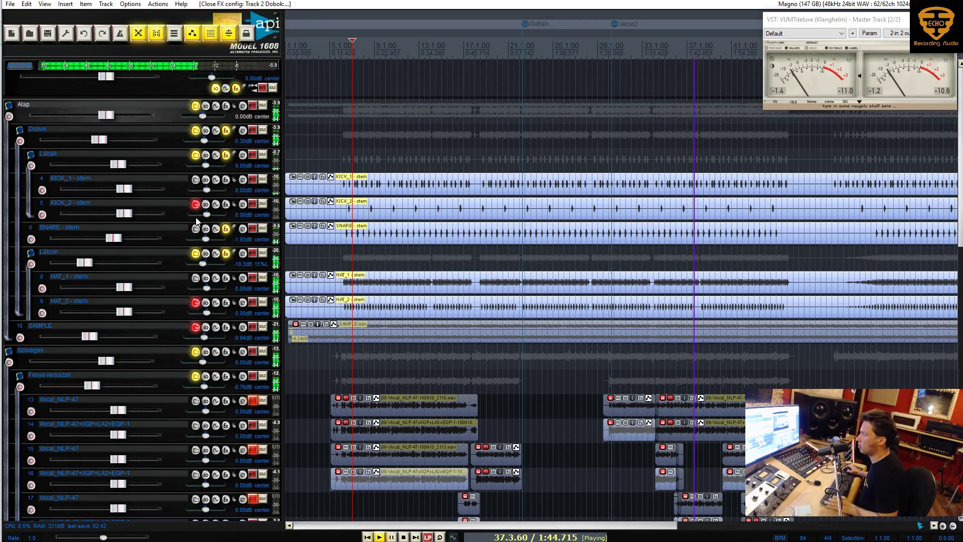
scroll(202, 213, down, 1)
scroll(202, 216, up, 1)
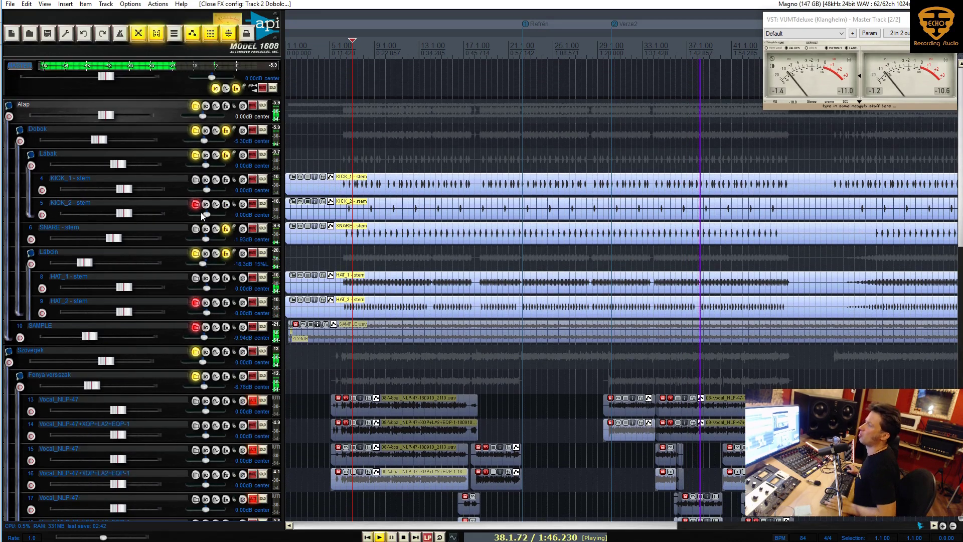
right_click(236, 89)
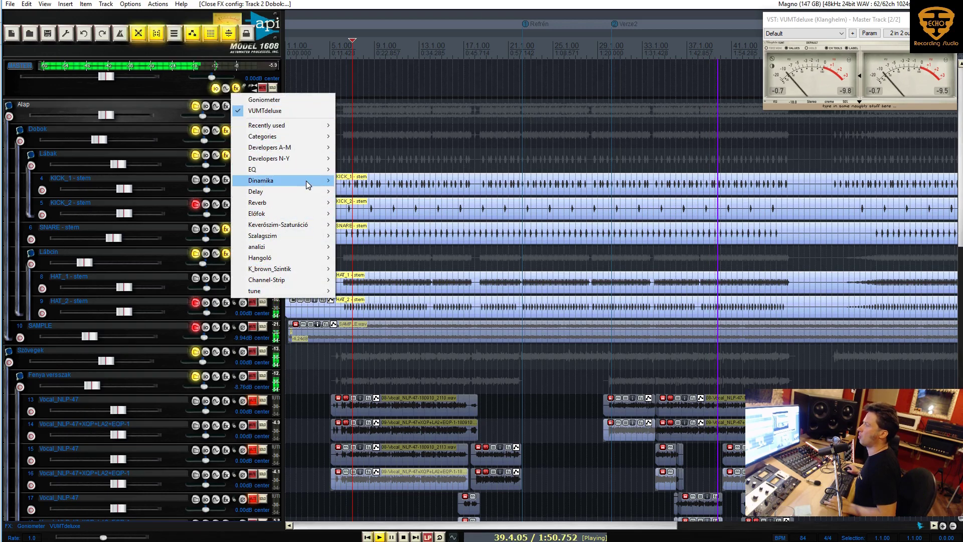
mouse_move(308, 184)
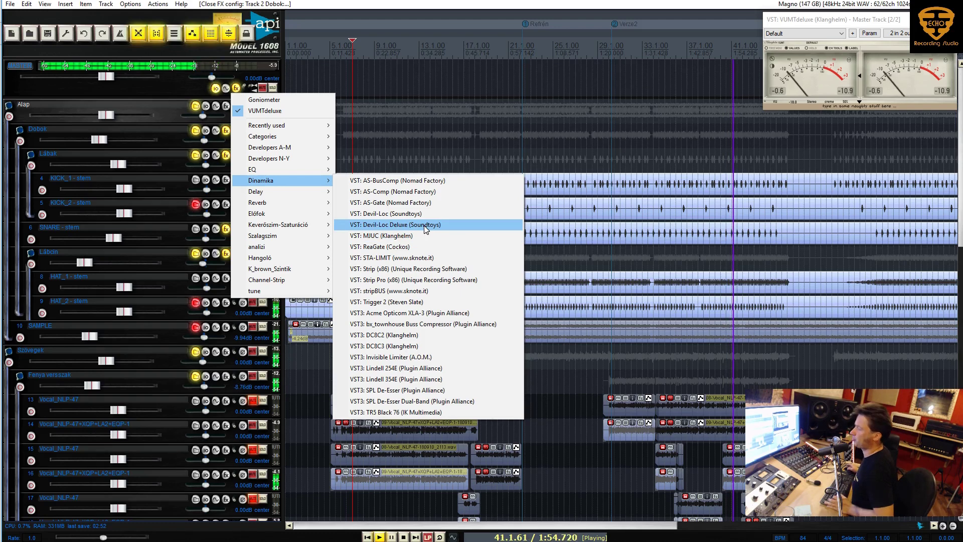
Step: Remove the bx_townhouse Buss Compressor from the Dobok folder's effects chain and close the chain window
click(154, 131)
click(226, 130)
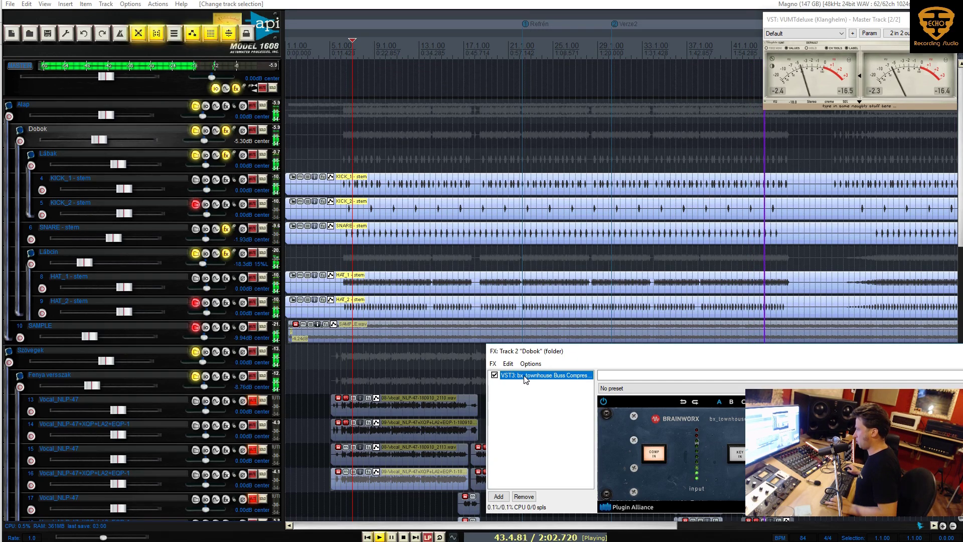
key(Delete)
key(Escape)
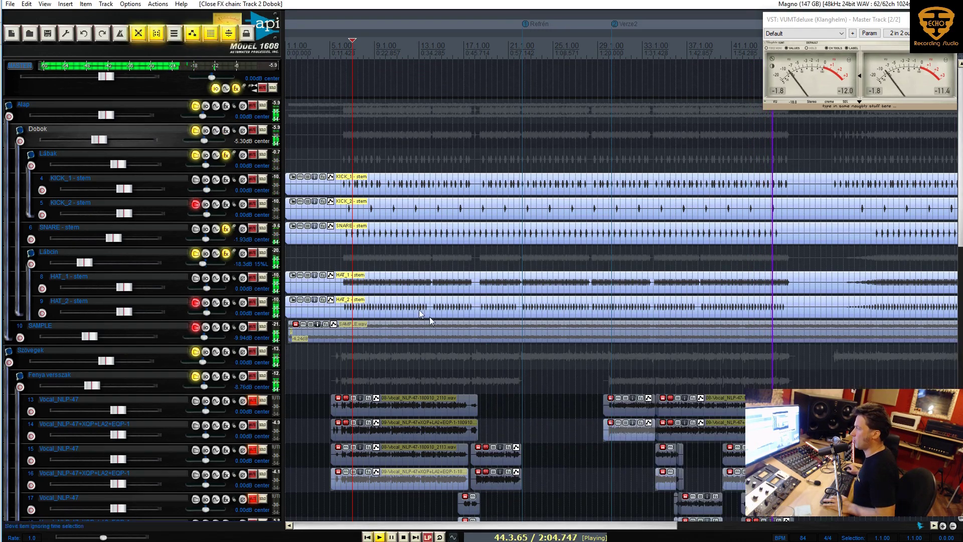
Step: Add the Lindell 254E compressor to the Dobok folder track, place its window over the arrangement and set its oversampling to 4x
right_click(227, 130)
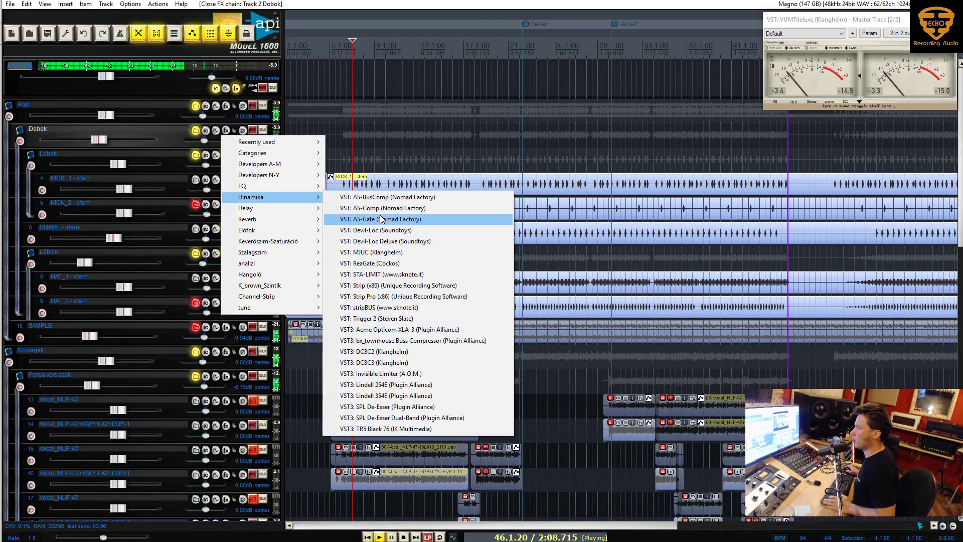
click(400, 385)
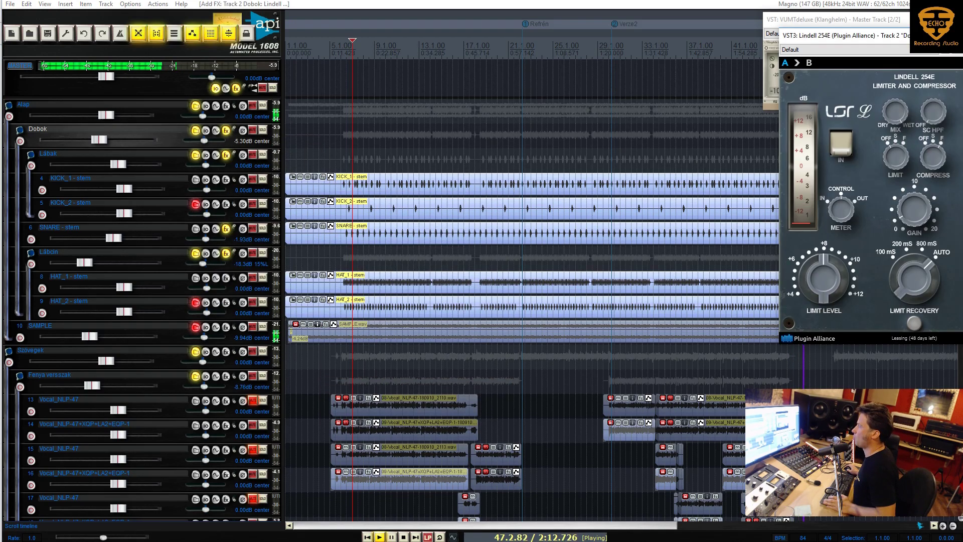
drag(832, 41, 365, 187)
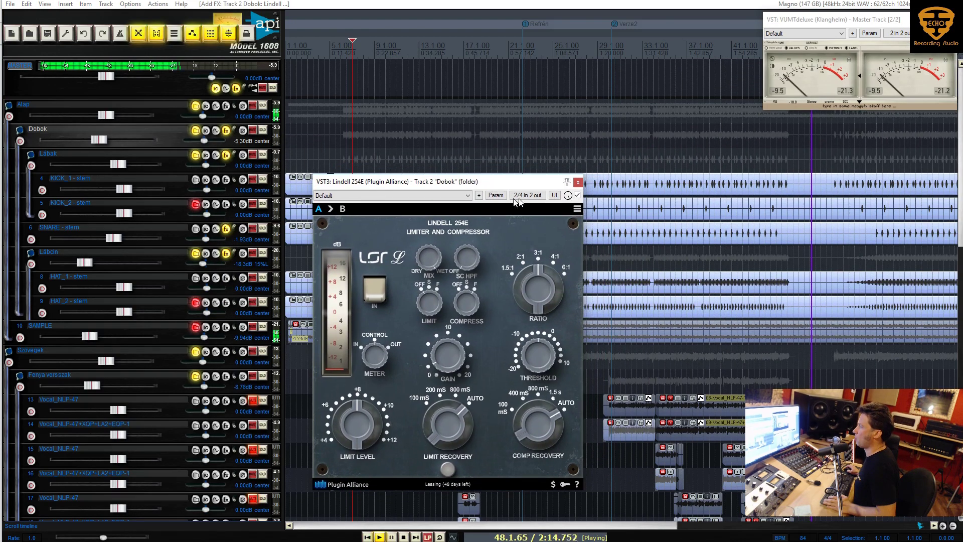
click(572, 210)
mouse_move(652, 249)
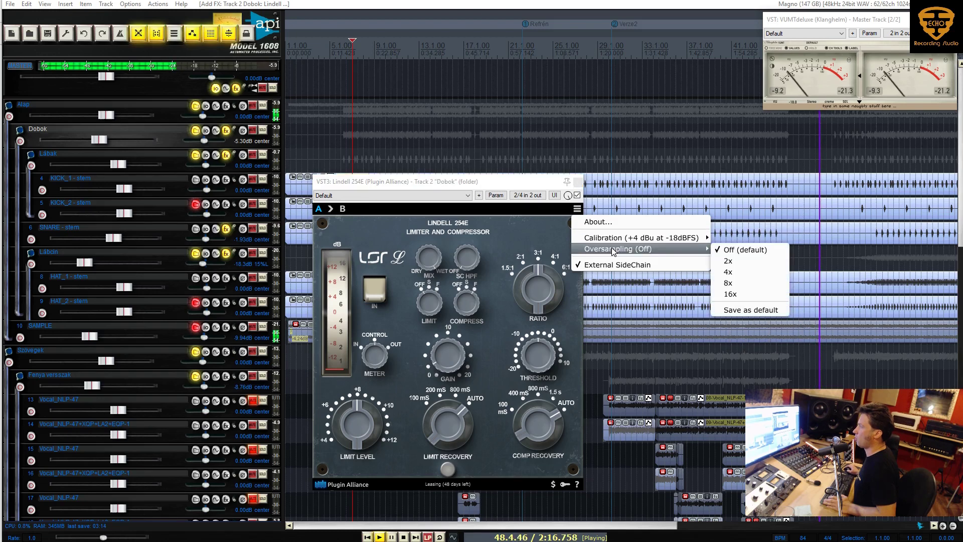
click(728, 273)
drag(487, 179, 455, 181)
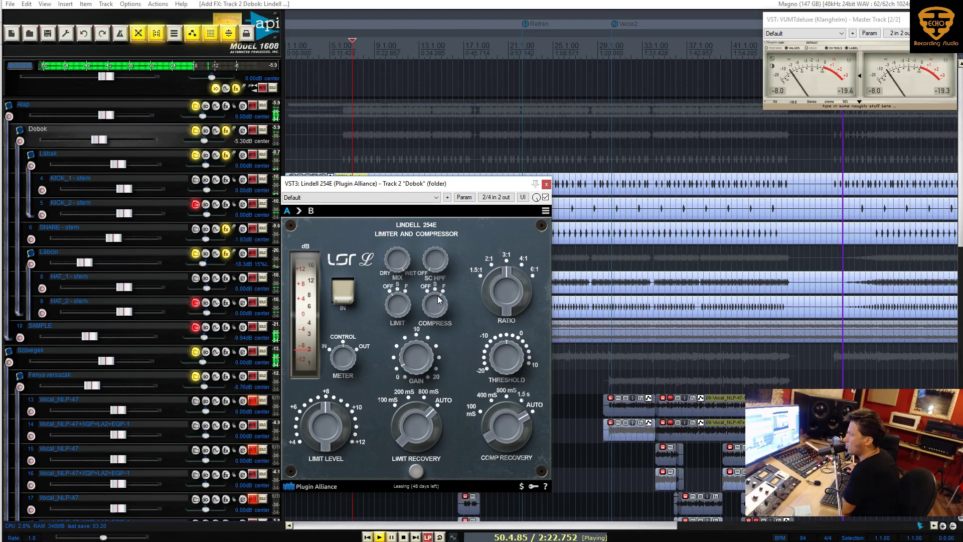
Step: Set the Lindell 254E's ratio to 4:1 and compare the drums with the compressor bypassed and active
drag(509, 272, 511, 273)
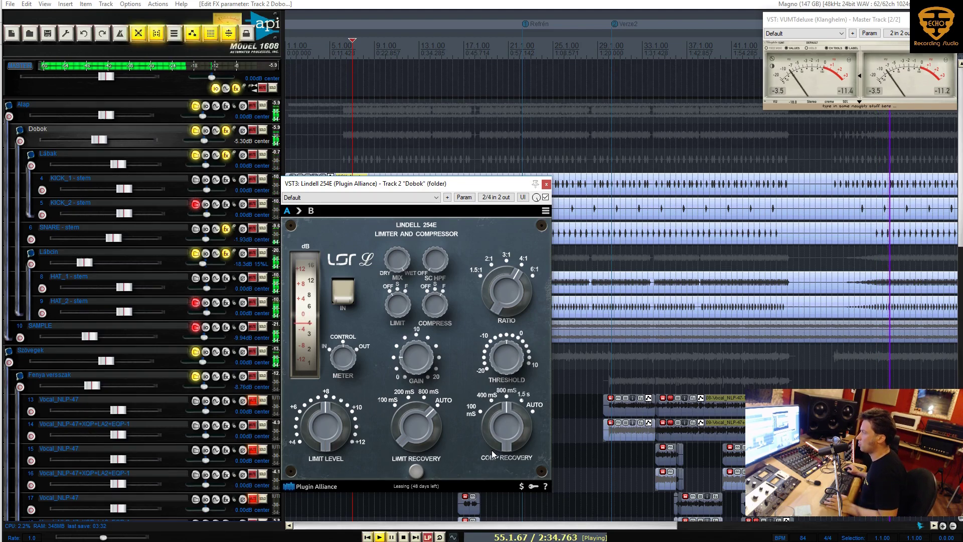
click(547, 199)
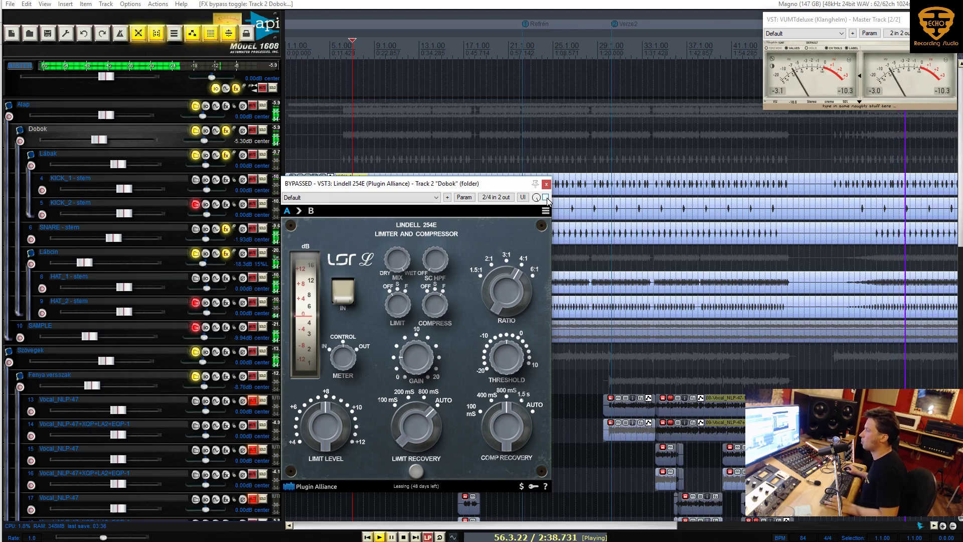
click(546, 198)
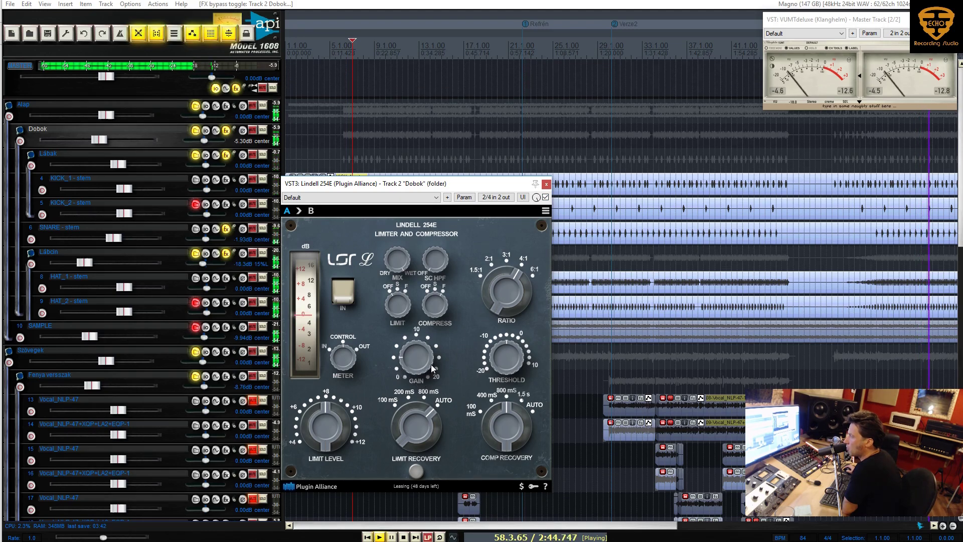
Step: Fine-tune the Lindell 254E's threshold and restart playback where the drums enter near the song's start
drag(496, 354, 503, 351)
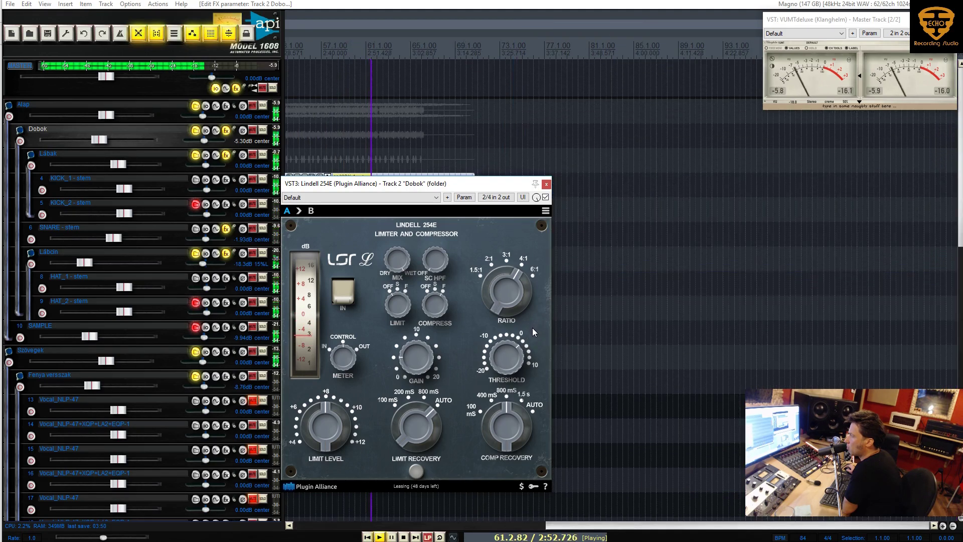
scroll(616, 326, down, 3)
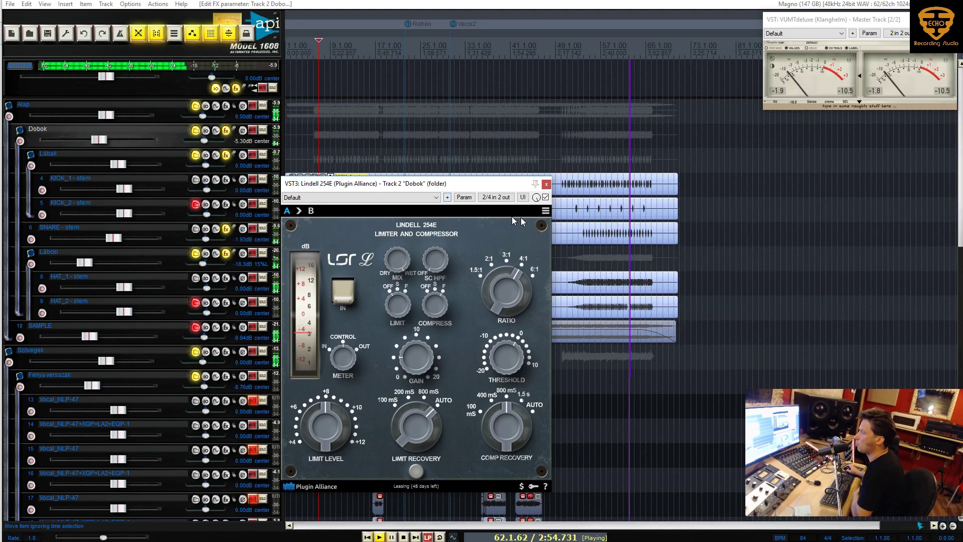
click(320, 146)
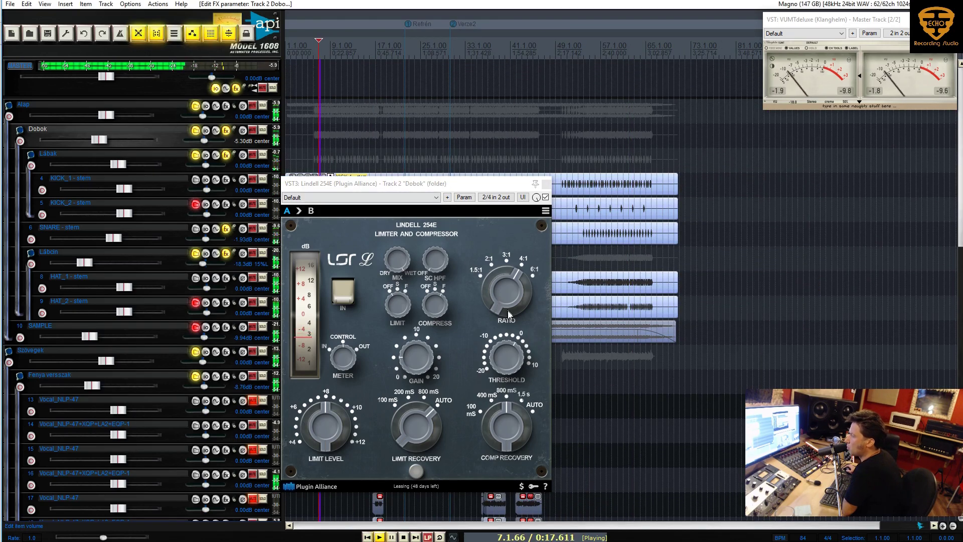
Step: Compare the drums with the Lindell 254E bypassed and active, and set its sidechain high-pass filter to 93 Hz
click(505, 357)
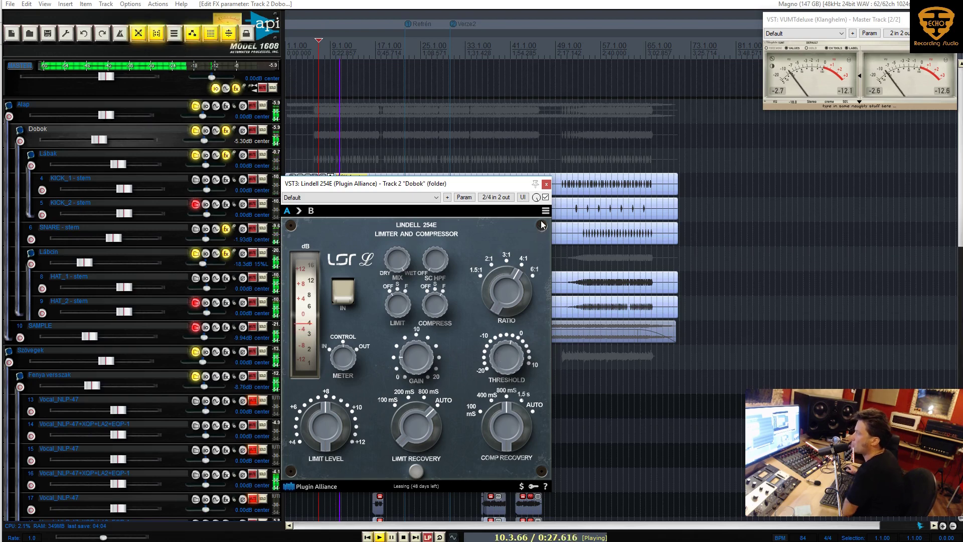
click(546, 197)
click(545, 197)
click(546, 197)
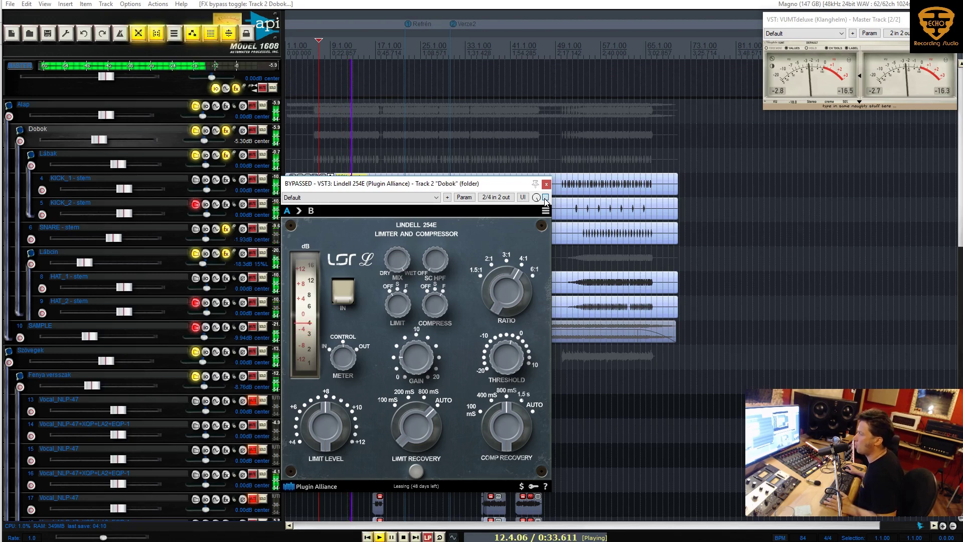
click(546, 197)
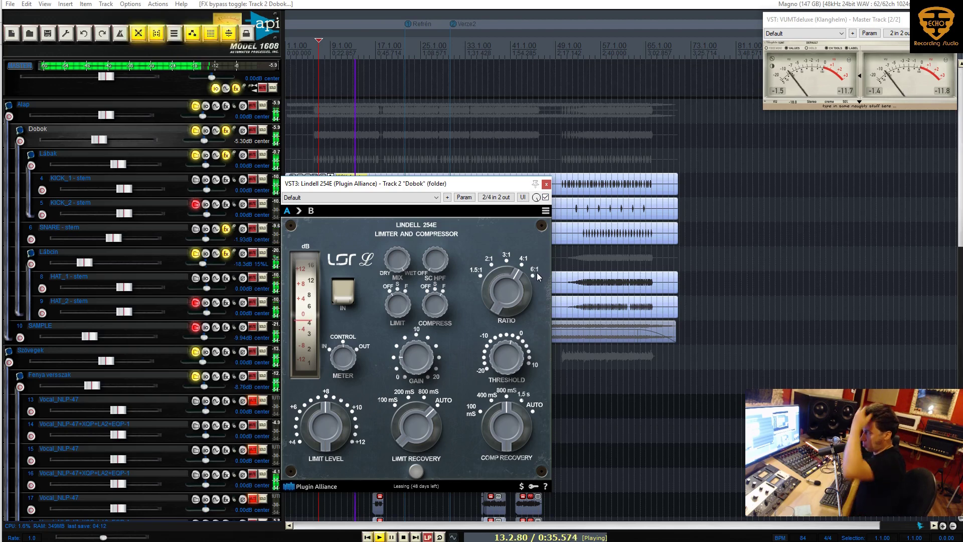
drag(429, 267, 448, 209)
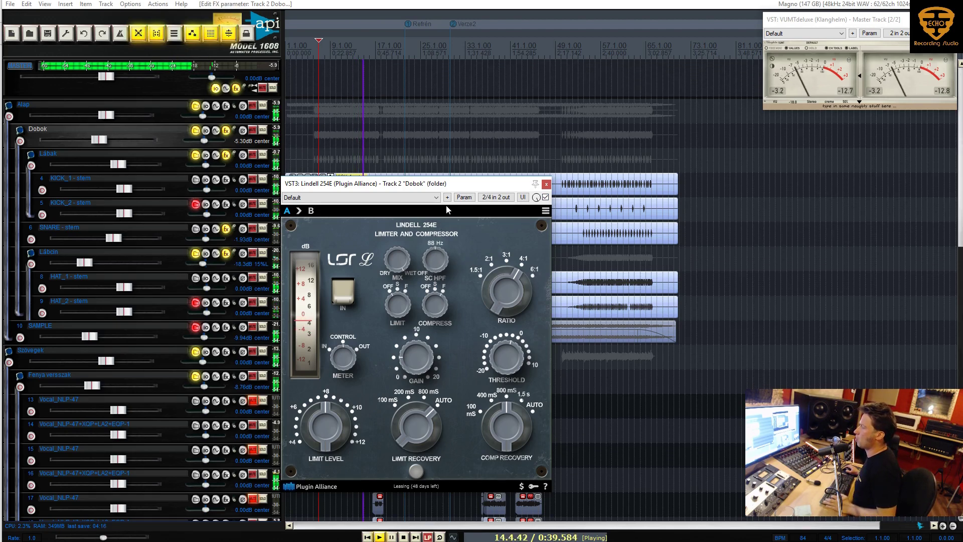
click(547, 185)
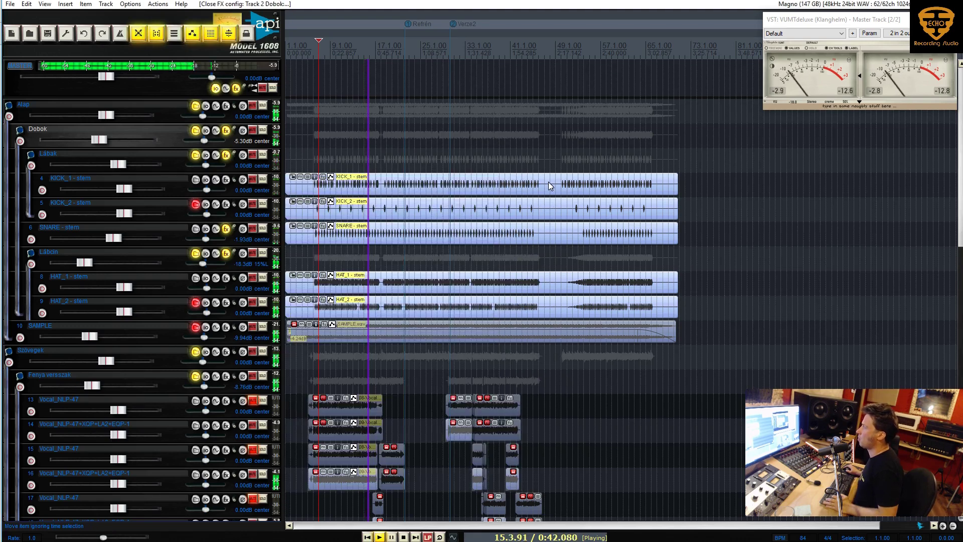
Step: Add the bx_townhouse Buss Compressor to the master track and place its window over the arrangement
right_click(235, 88)
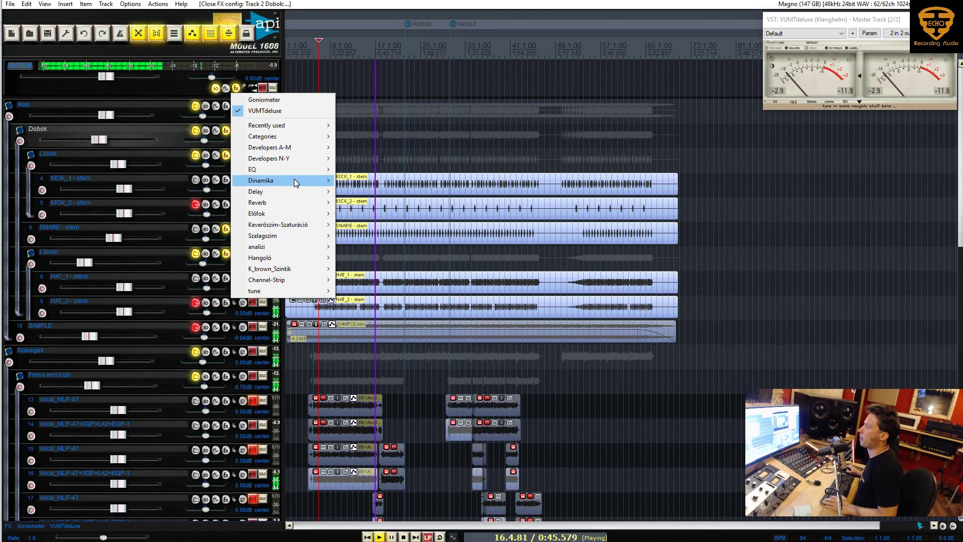
mouse_move(295, 180)
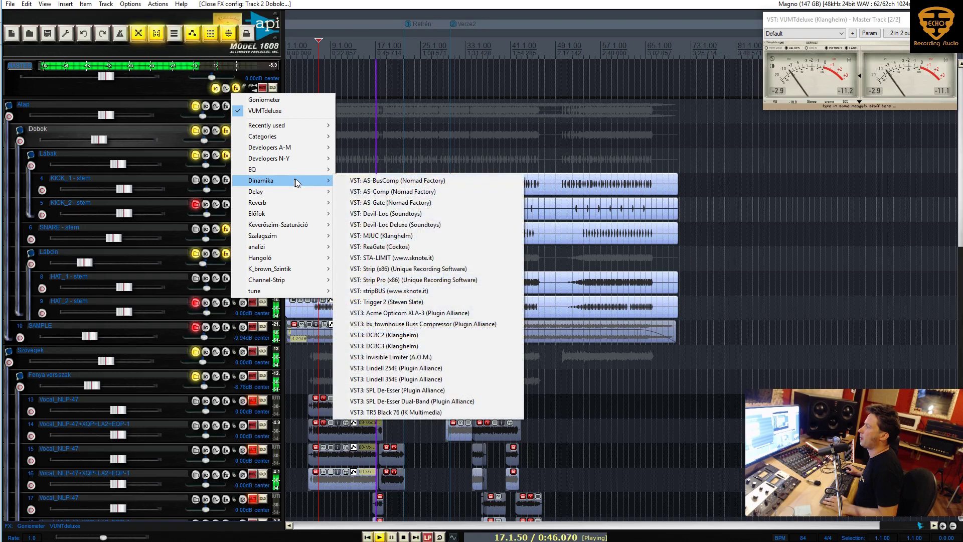
click(418, 323)
drag(821, 38, 236, 228)
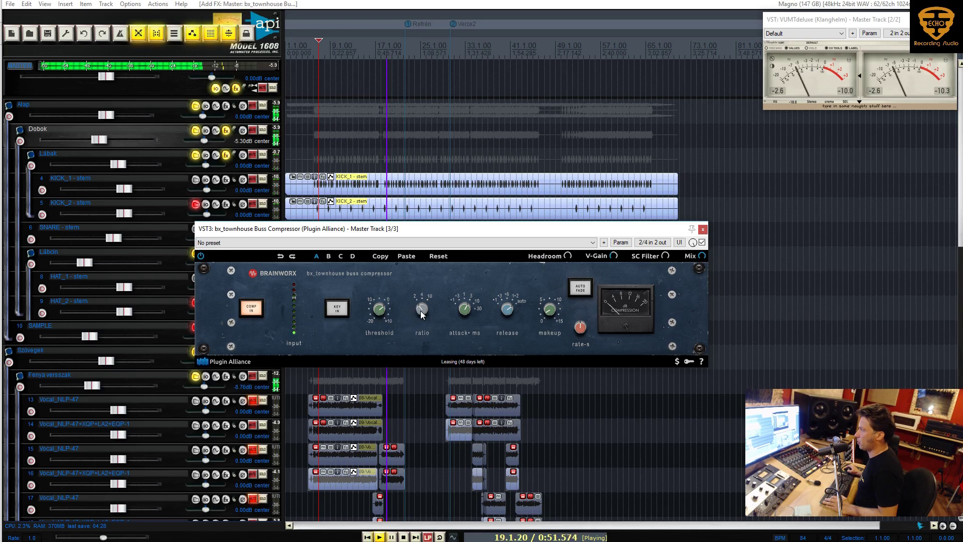
Step: Adjust the master bx_townhouse compressor's attack and lower its threshold to about -11 dB
drag(469, 314, 473, 288)
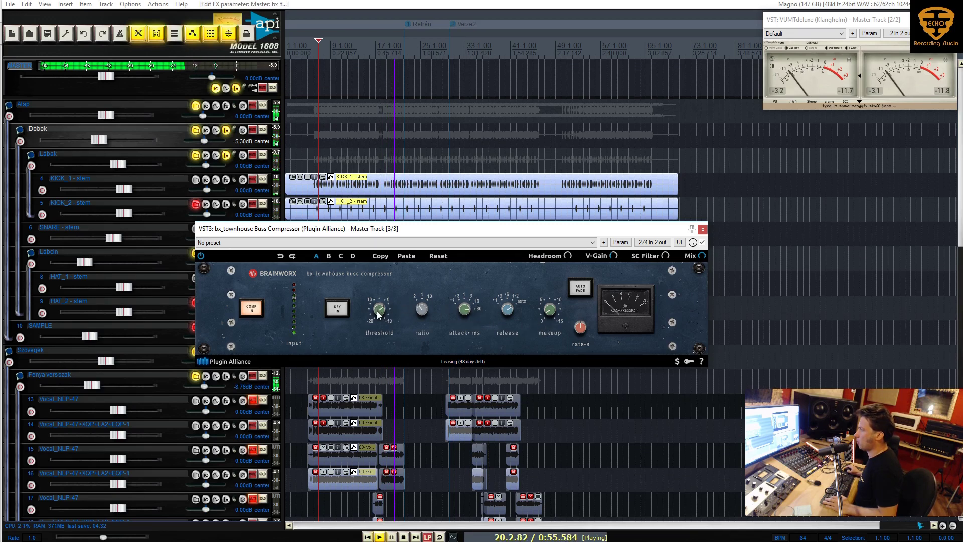
scroll(377, 305, up, 5)
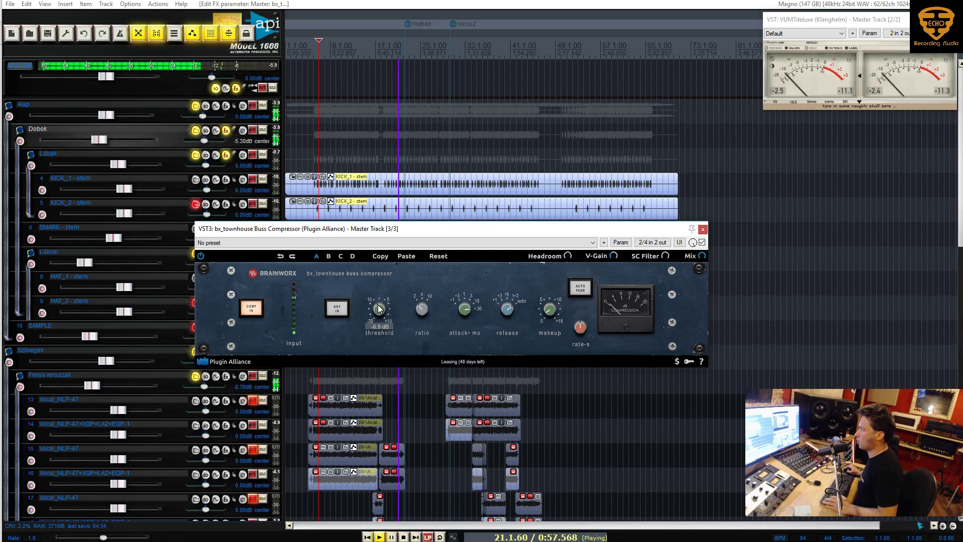
scroll(377, 306, down, 4)
scroll(377, 312, down, 3)
scroll(377, 309, up, 6)
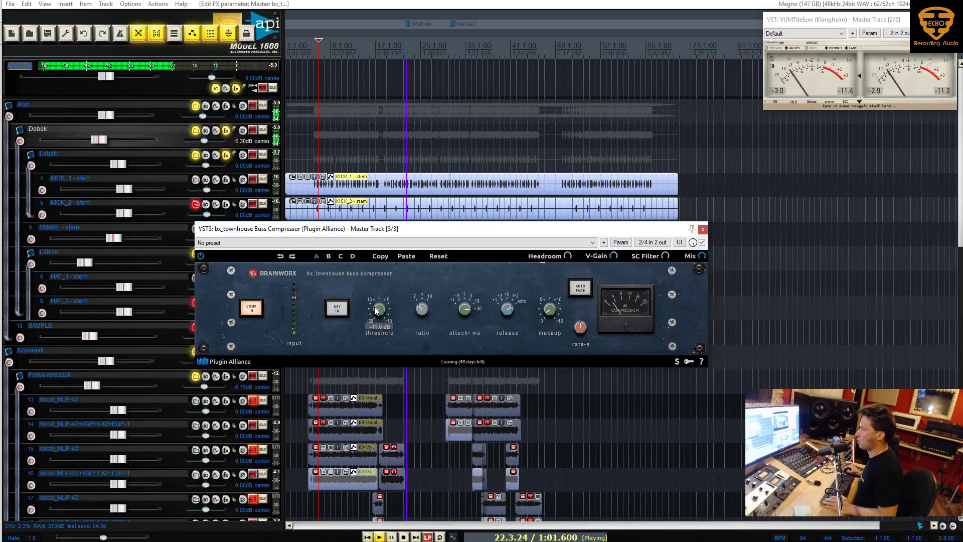
drag(375, 305, 374, 304)
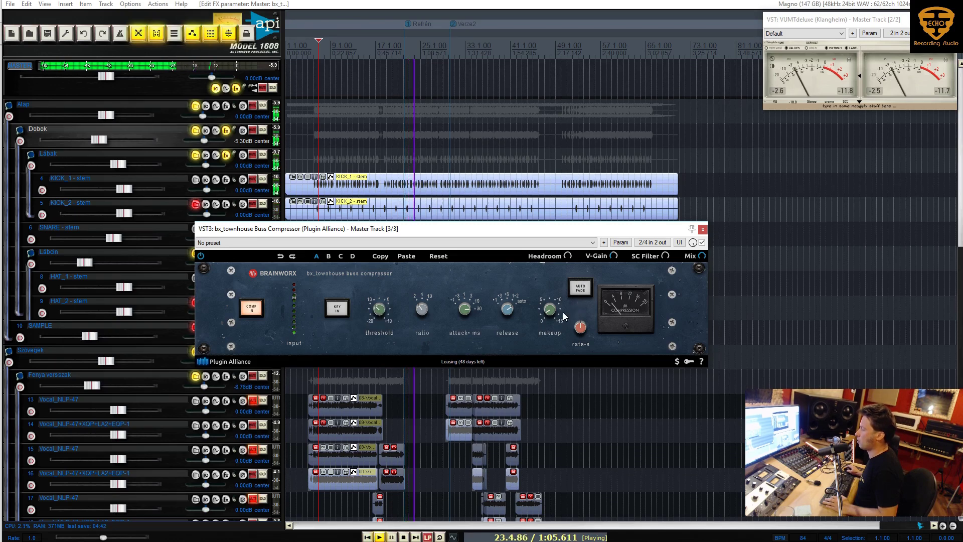
scroll(548, 315, up, 5)
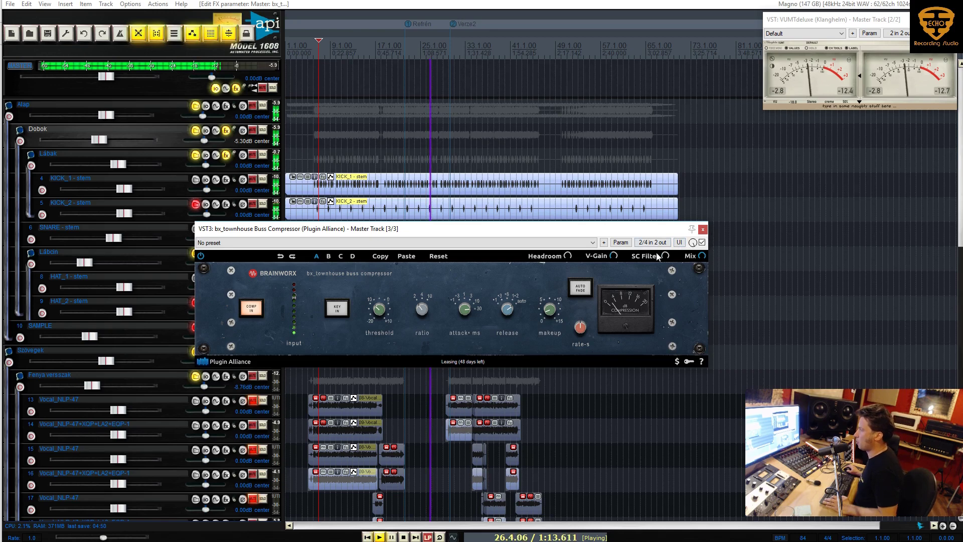
Step: Try the master compressor's sidechain filter up to 472 Hz and close the compressor window
drag(661, 255, 667, 203)
scroll(668, 254, up, 4)
drag(663, 325, 686, 105)
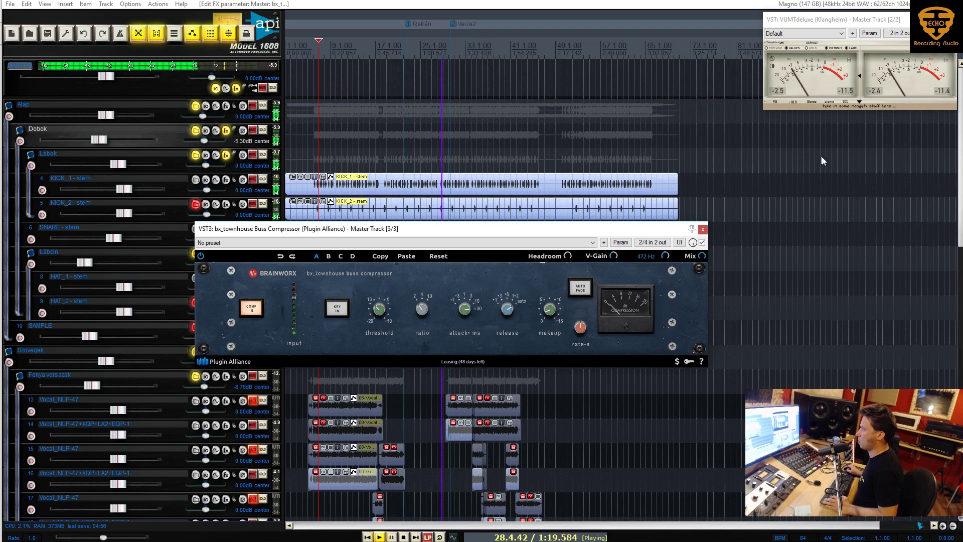
drag(534, 166, 492, 326)
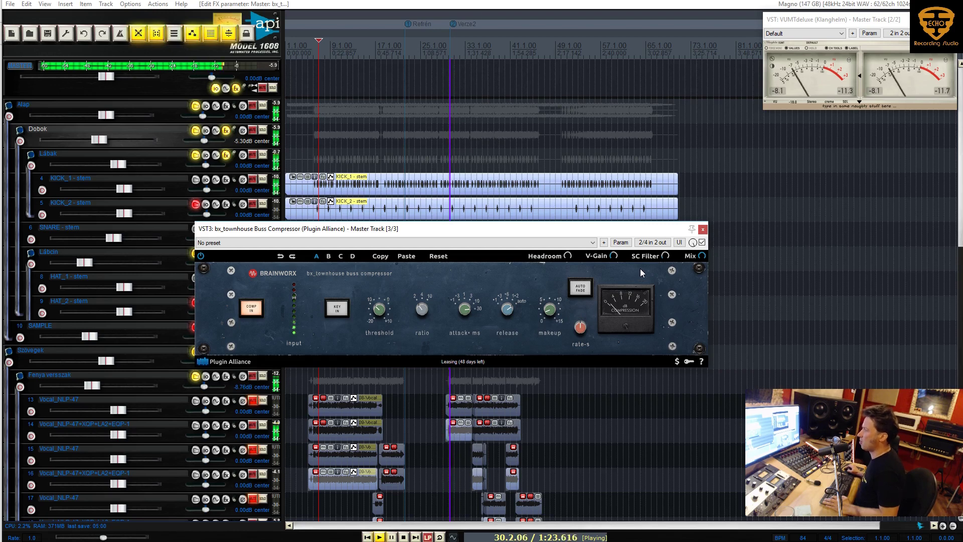
click(703, 229)
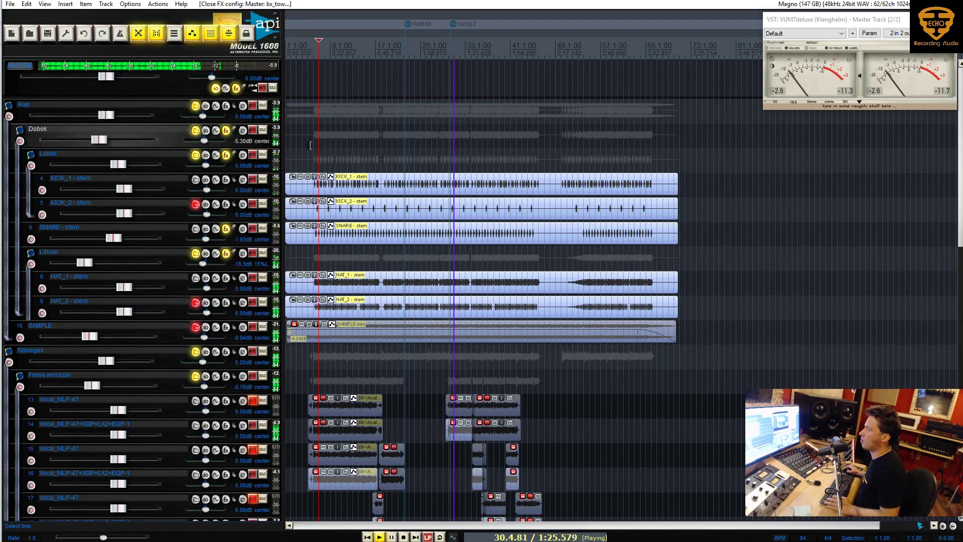
Step: Compare the mix with the effects on all tracks bypassed and active
ctrl+click(234, 157)
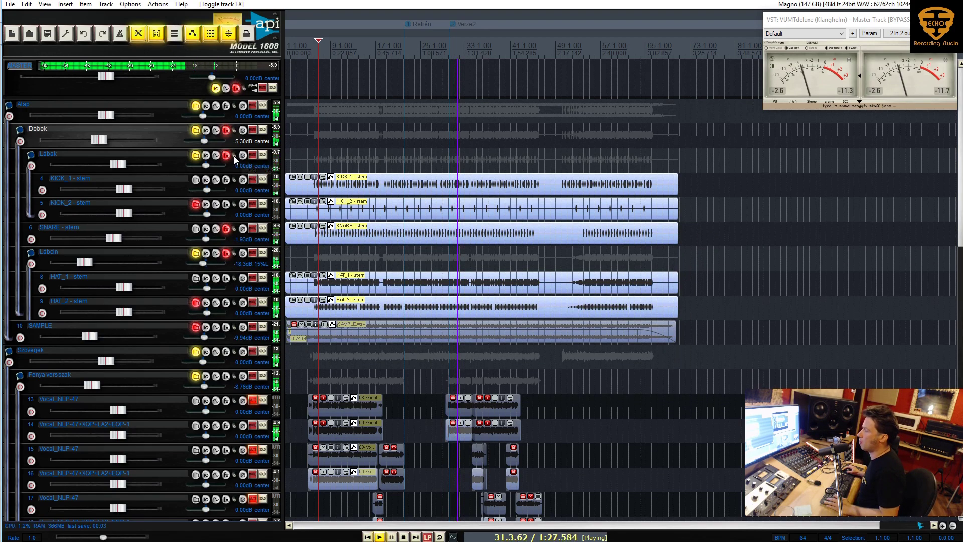
click(233, 157)
scroll(458, 361, up, 2)
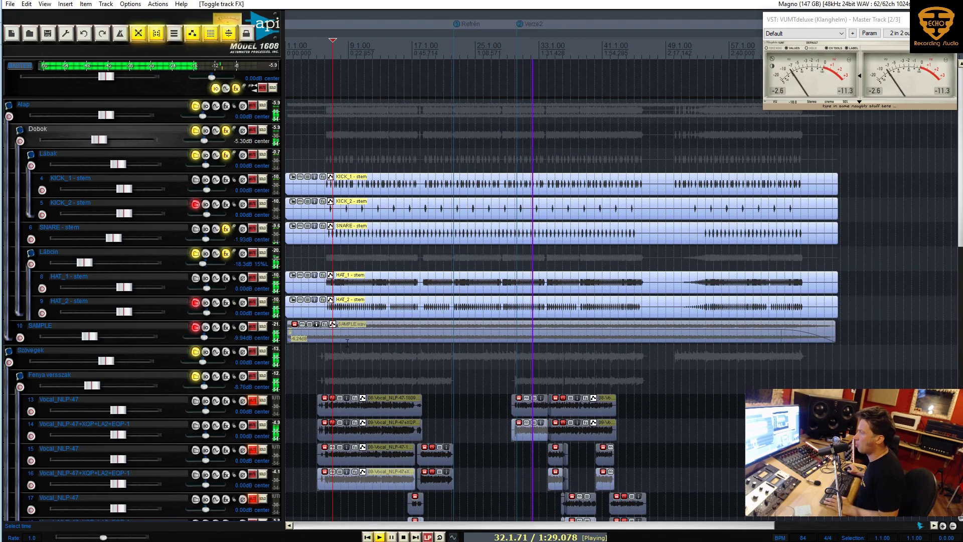
Step: Solo the SAMPLE track and check which channel strip the Lábcin folder's effects chain uses
click(263, 327)
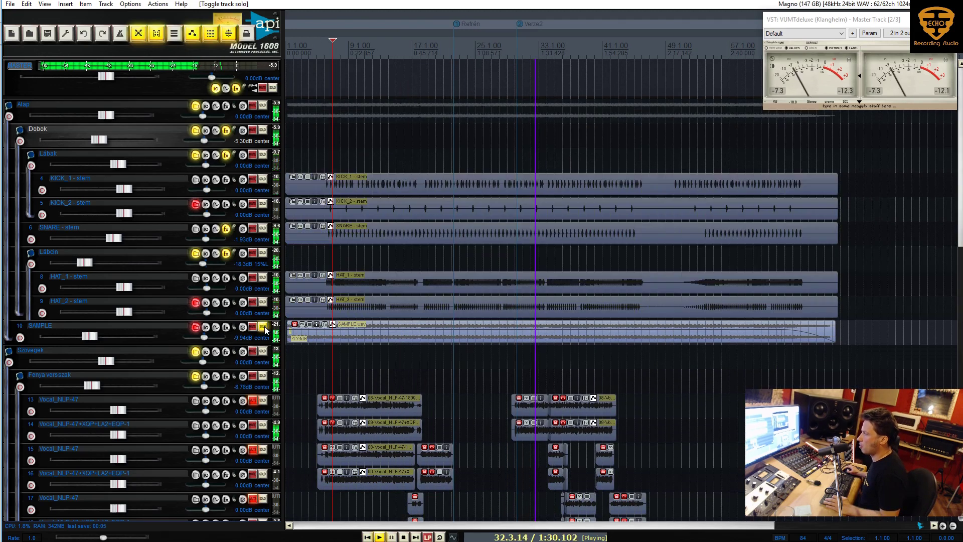
right_click(228, 327)
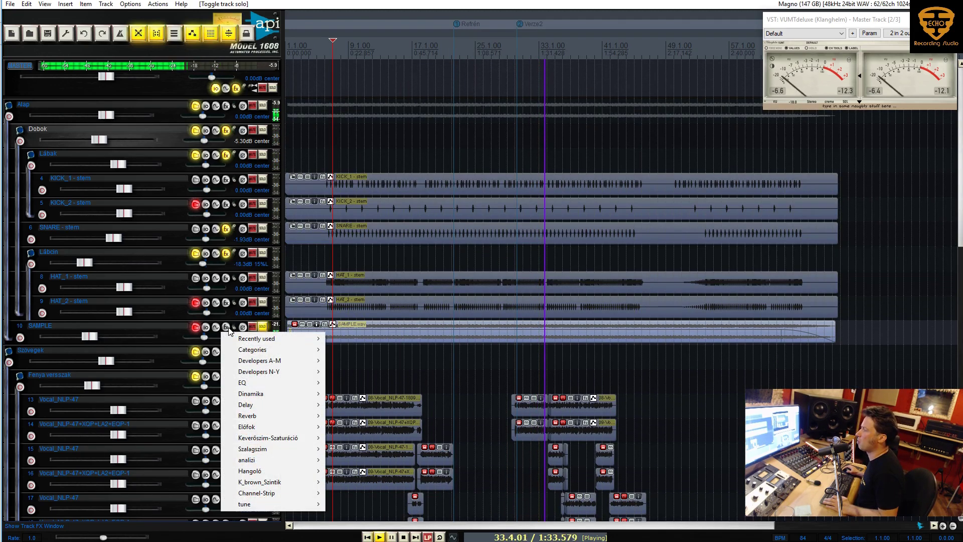
click(227, 252)
click(226, 253)
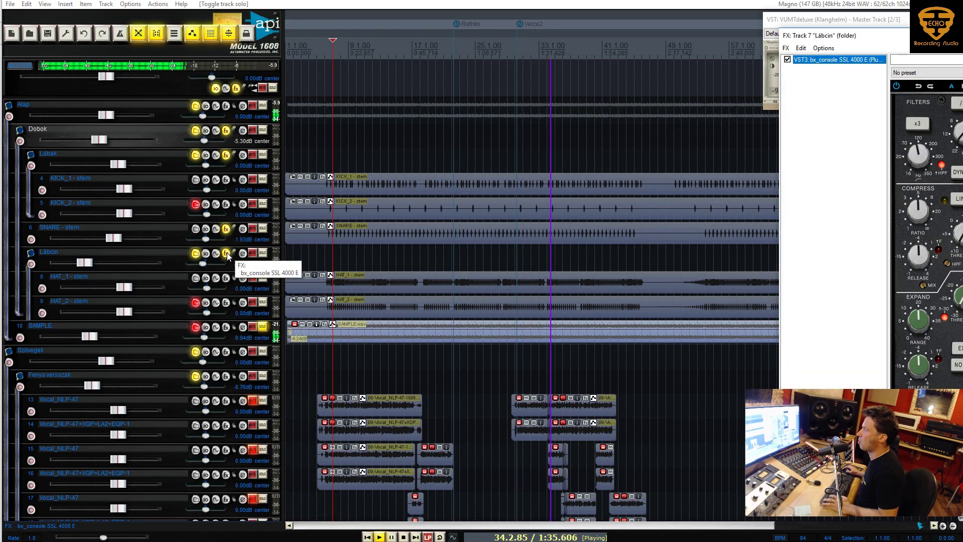
click(227, 252)
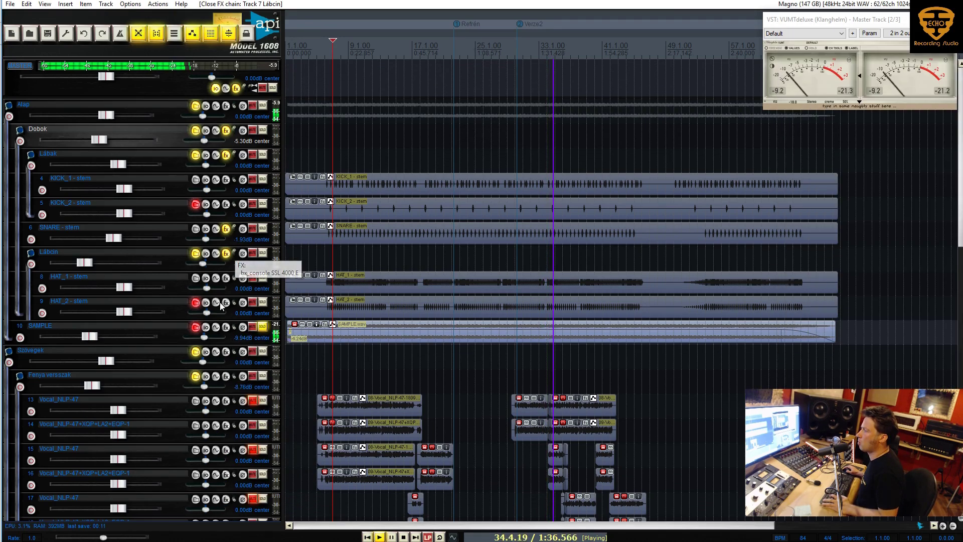
Step: Add the bx_console SSL 4000 E channel strip to the SAMPLE track and unsolo the track
right_click(226, 327)
mouse_move(293, 493)
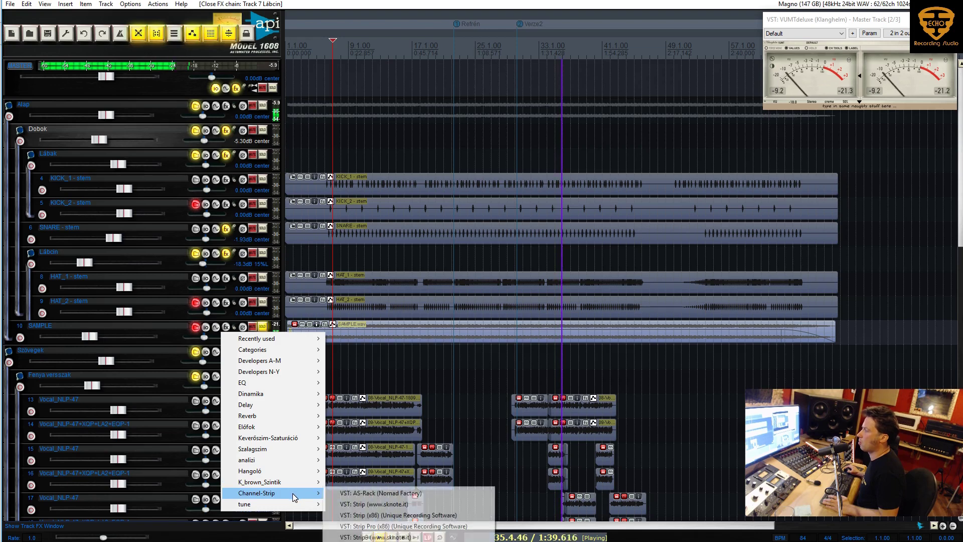
click(382, 540)
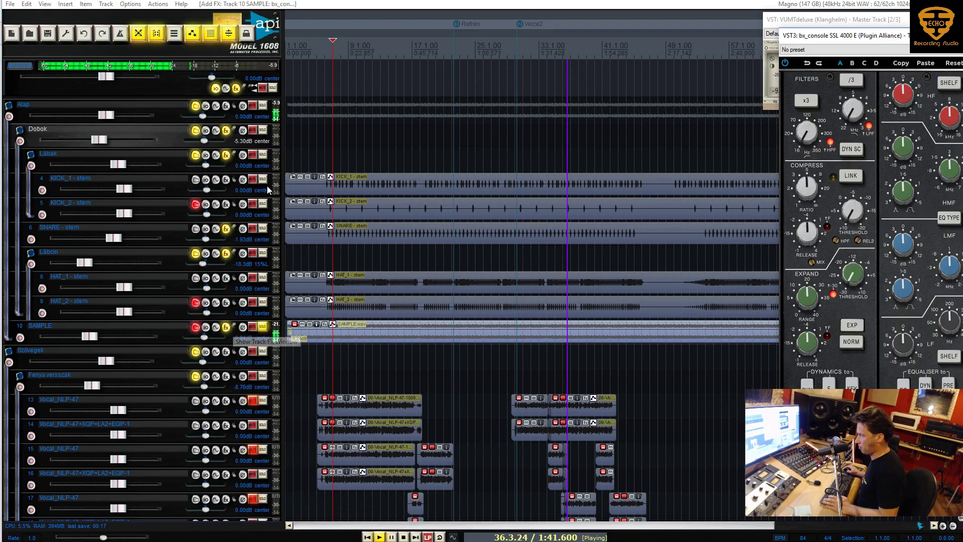
click(262, 326)
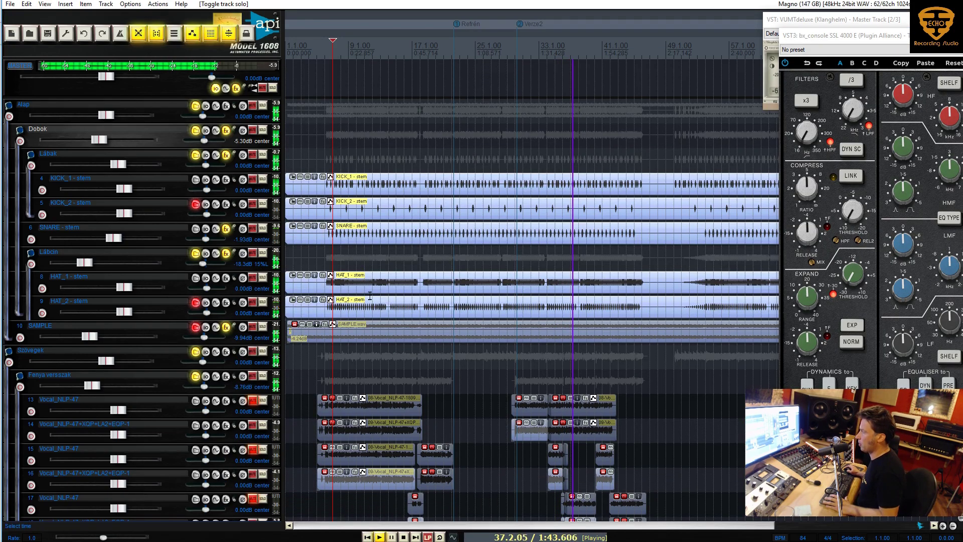
Step: Set the SAMPLE channel strip's LF frequency to about 62.6 Hz and boost its LF gain
scroll(372, 296, down, 2)
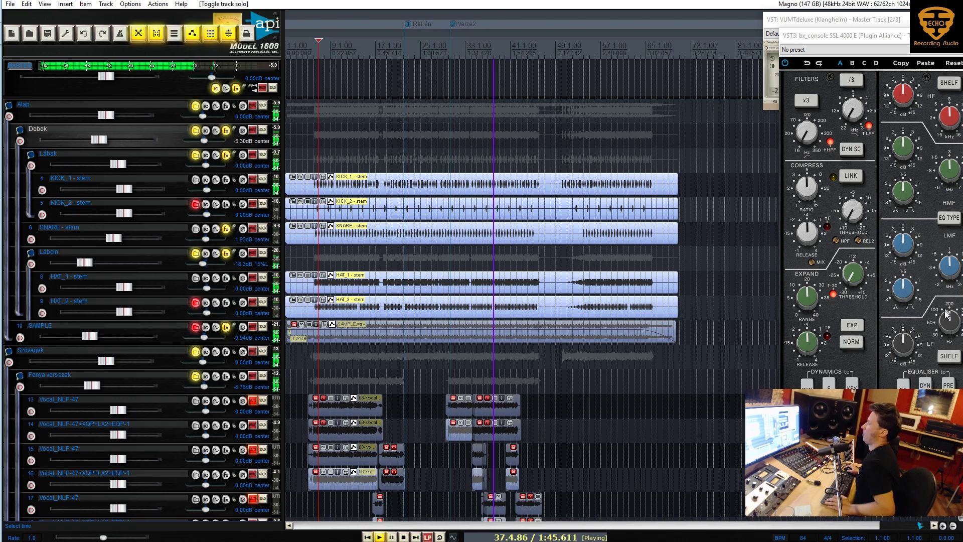
drag(947, 315, 942, 327)
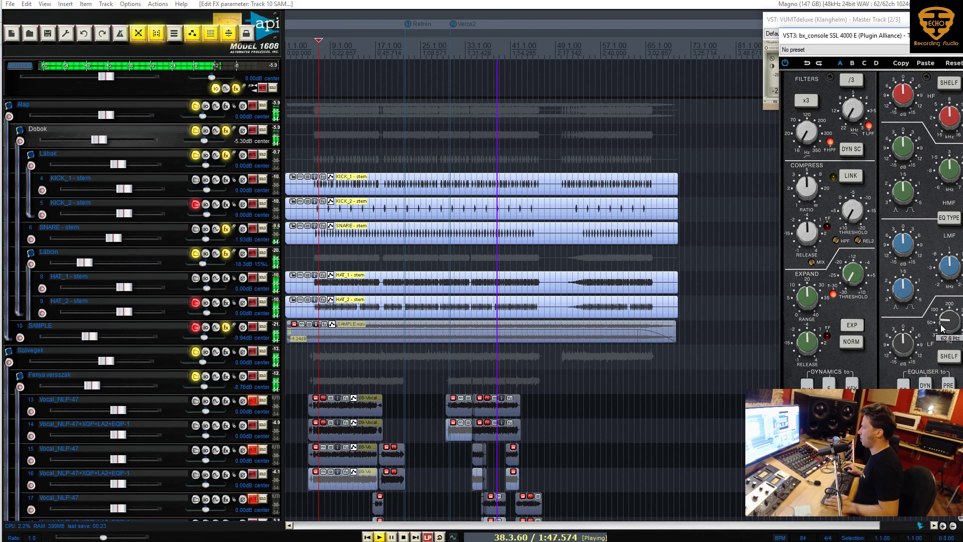
click(913, 342)
drag(914, 340, 917, 345)
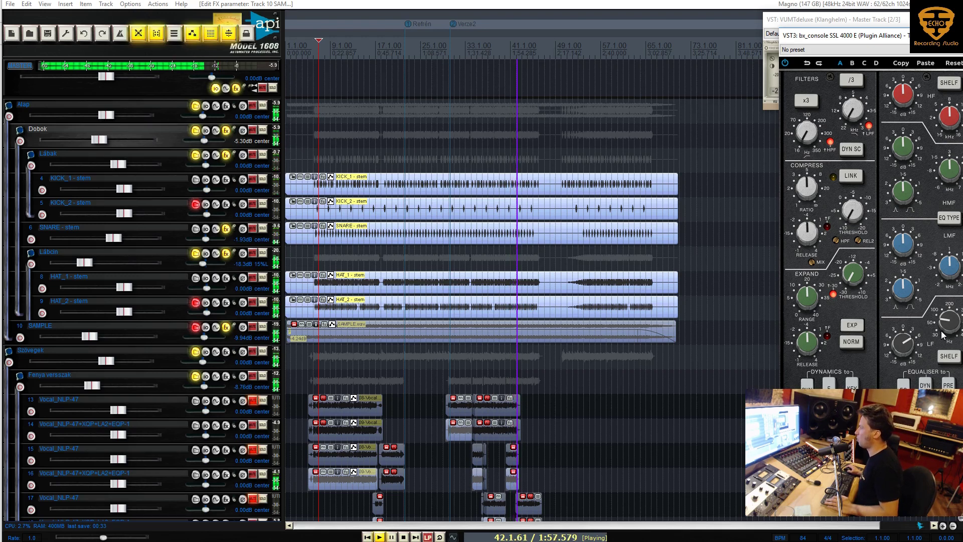
mouse_move(942, 329)
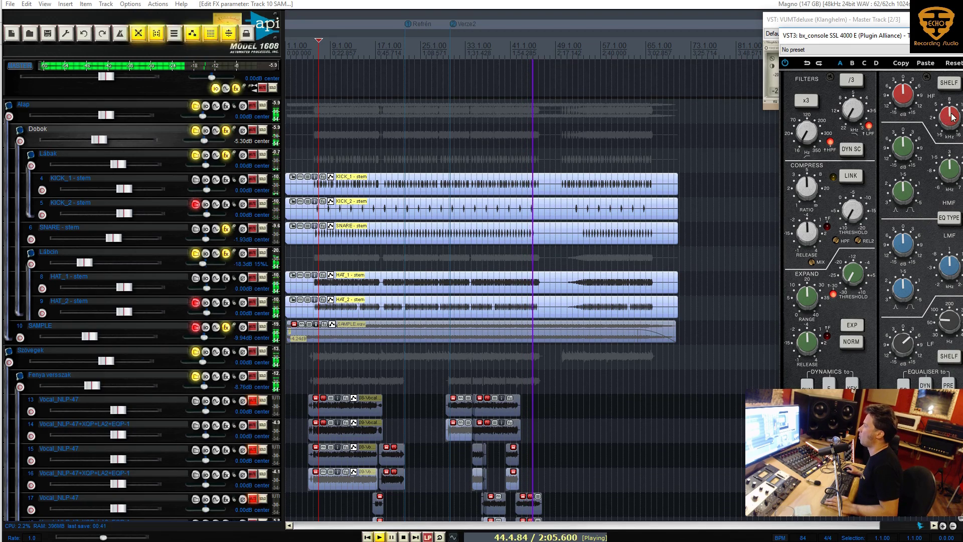
Step: Boost the SAMPLE strip's HF band at 12.5 kHz and fine-tune its LF frequency to about 63.6 Hz
drag(952, 116, 952, 110)
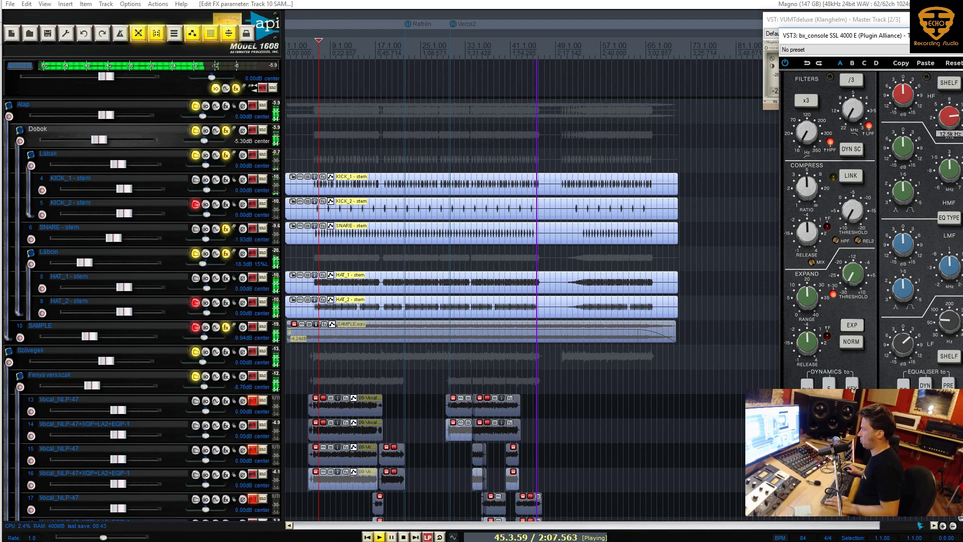
mouse_move(910, 87)
mouse_down()
mouse_move(920, 116)
mouse_move(920, 82)
mouse_up()
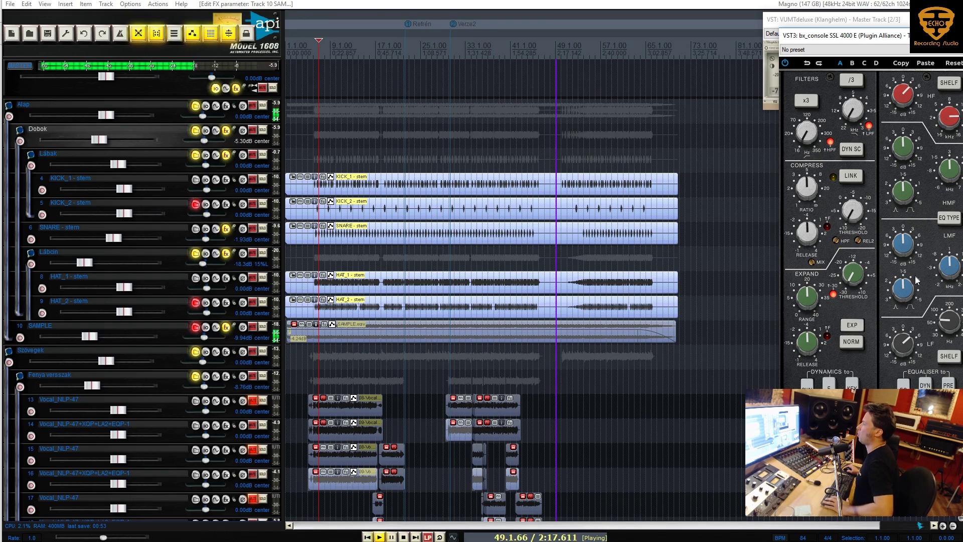
drag(944, 325, 943, 320)
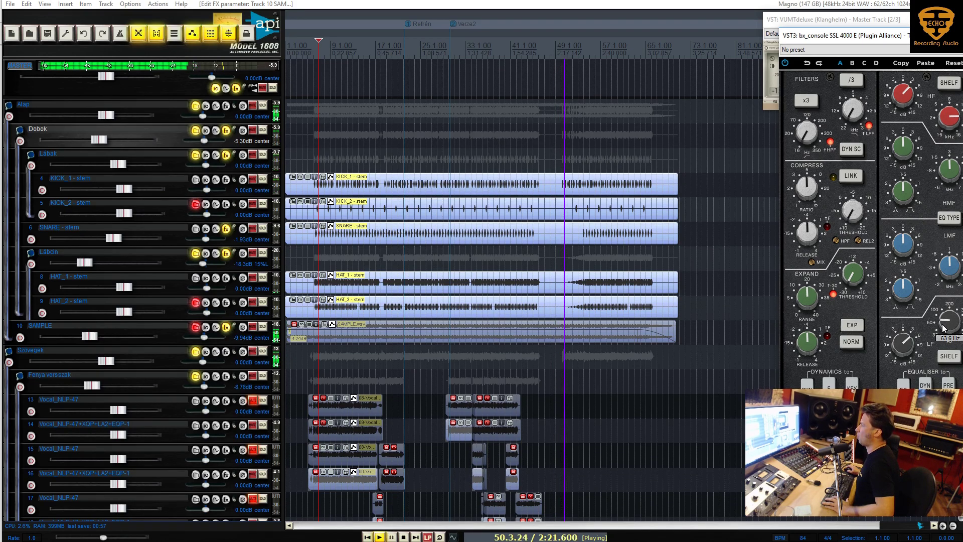
Step: Lower the SAMPLE strip's LMF frequency, raise its Q and boost the LMF gain by about 2.8 dB
drag(945, 277, 941, 288)
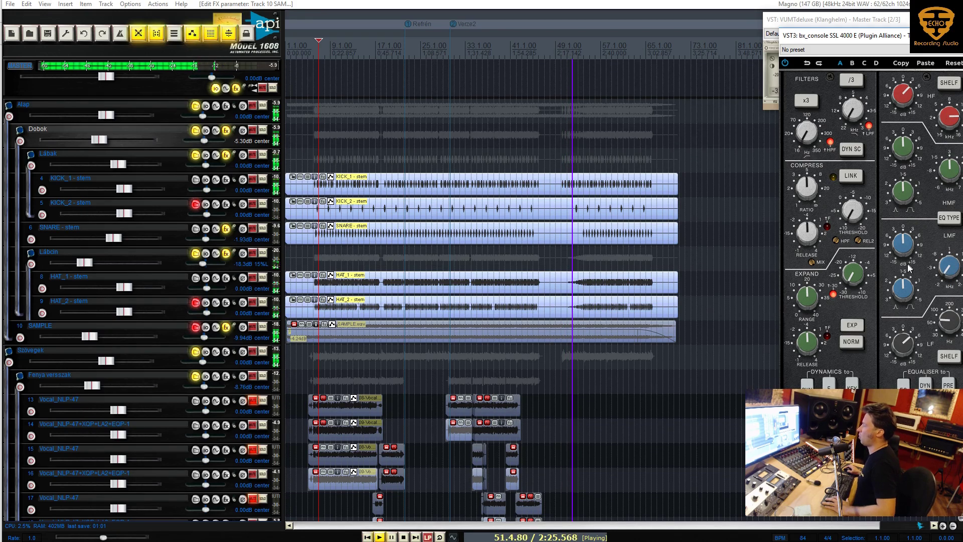
drag(911, 289, 914, 290)
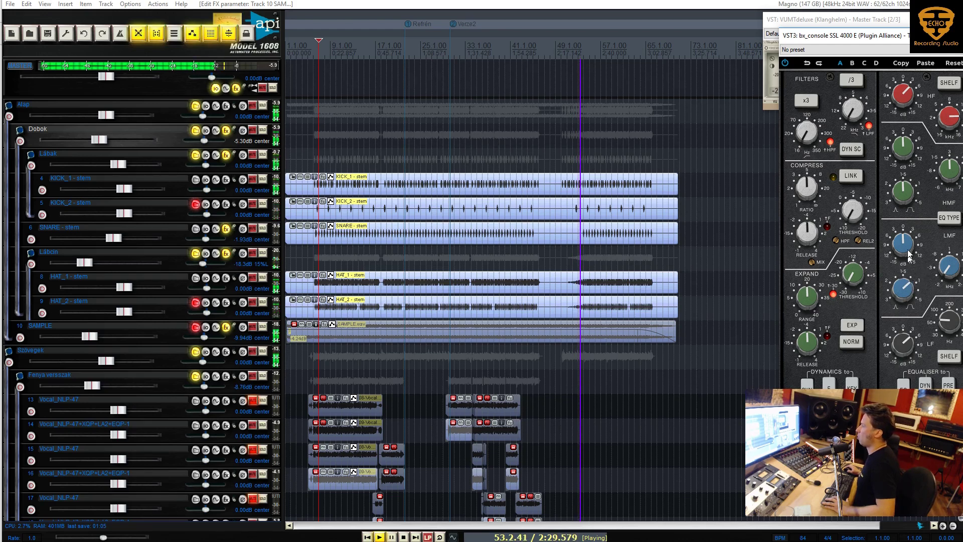
mouse_move(909, 237)
mouse_down()
mouse_move(913, 249)
mouse_move(911, 236)
mouse_up()
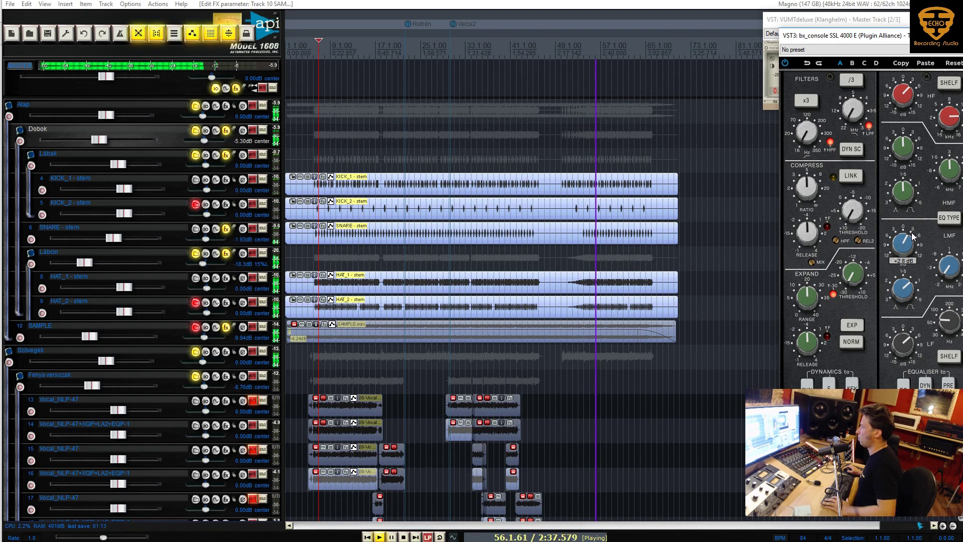
Step: Fine-tune the LMF frequency of the SAMPLE track's channel strip and close the plugin window
drag(942, 264, 945, 268)
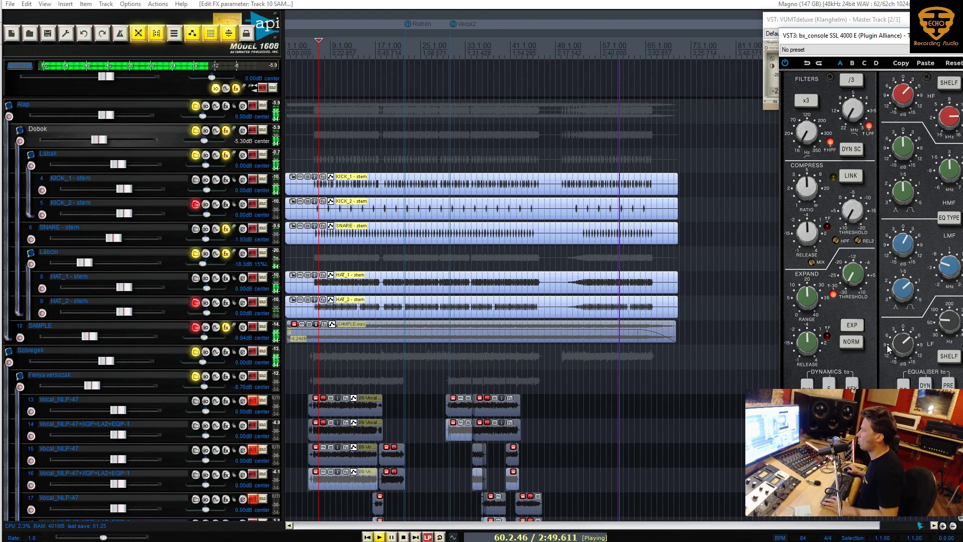
scroll(646, 323, up, 3)
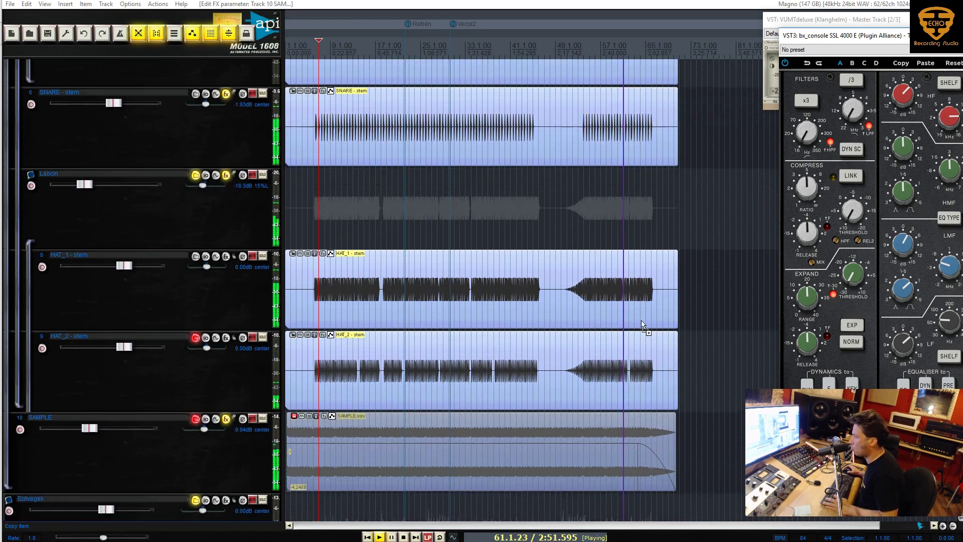
scroll(644, 327, down, 2)
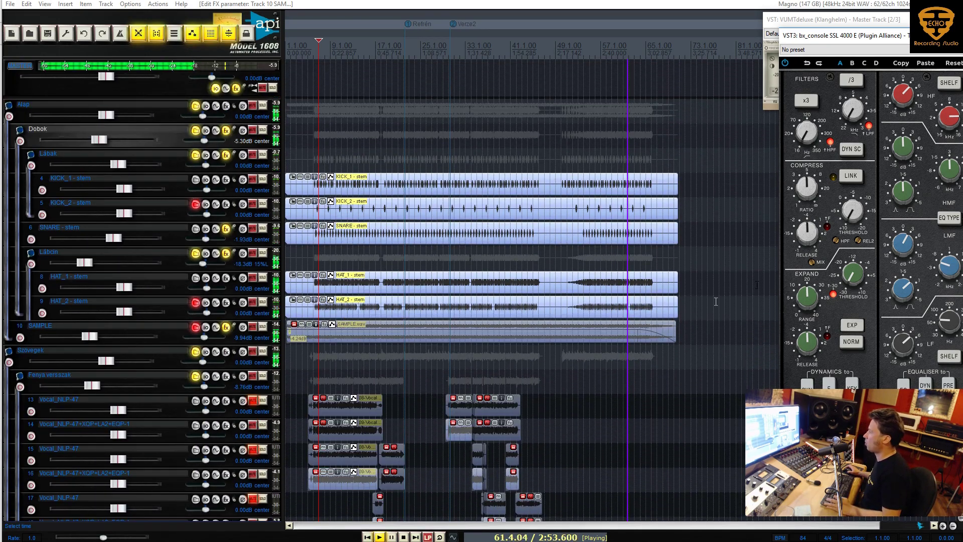
drag(962, 35, 686, 62)
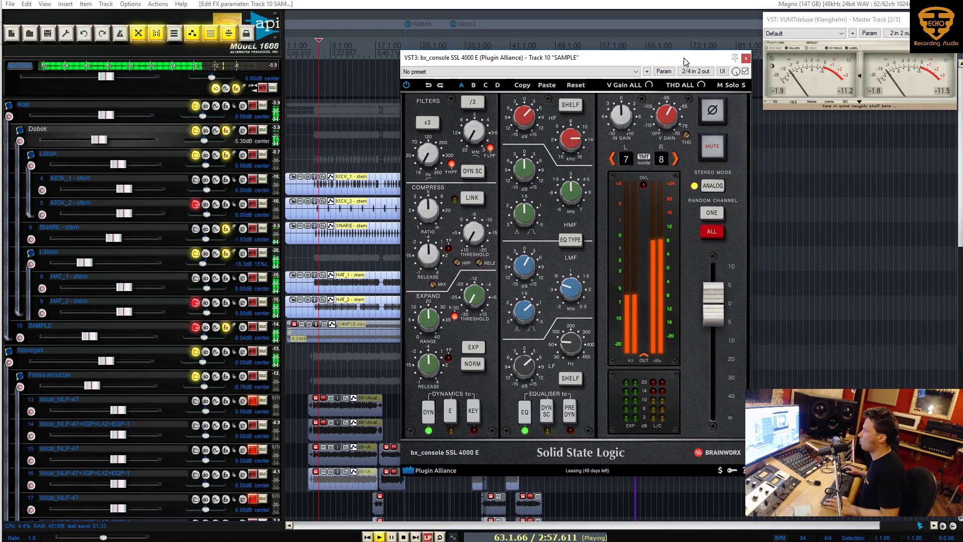
click(746, 59)
Step: Select the kick, snare, hat and sample items and lock them in place
drag(618, 310, 692, 329)
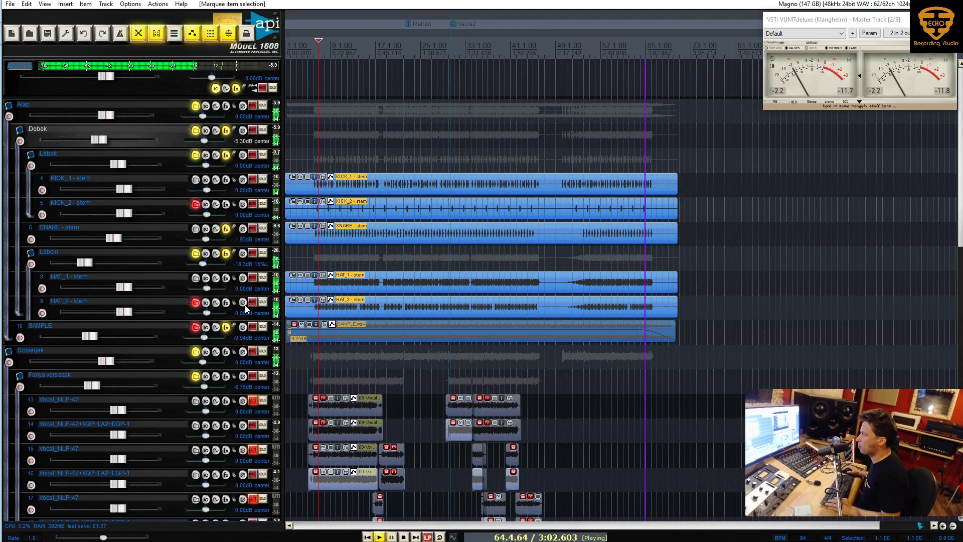
click(293, 299)
scroll(396, 315, up, 2)
scroll(150, 302, down, 3)
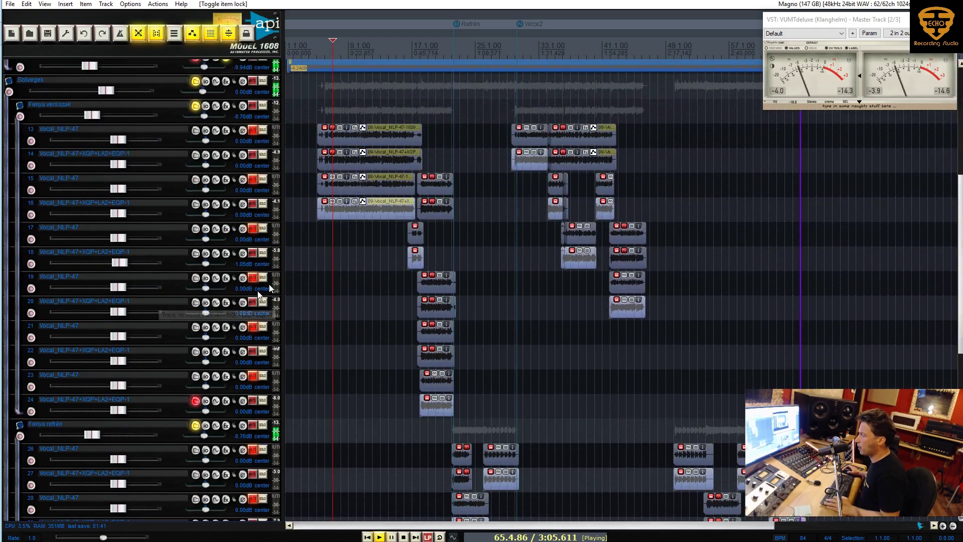
Step: Restart playback from bar 5, where the first vocal items begin
click(351, 216)
scroll(352, 215, up, 2)
scroll(364, 215, down, 3)
scroll(364, 215, down, 1)
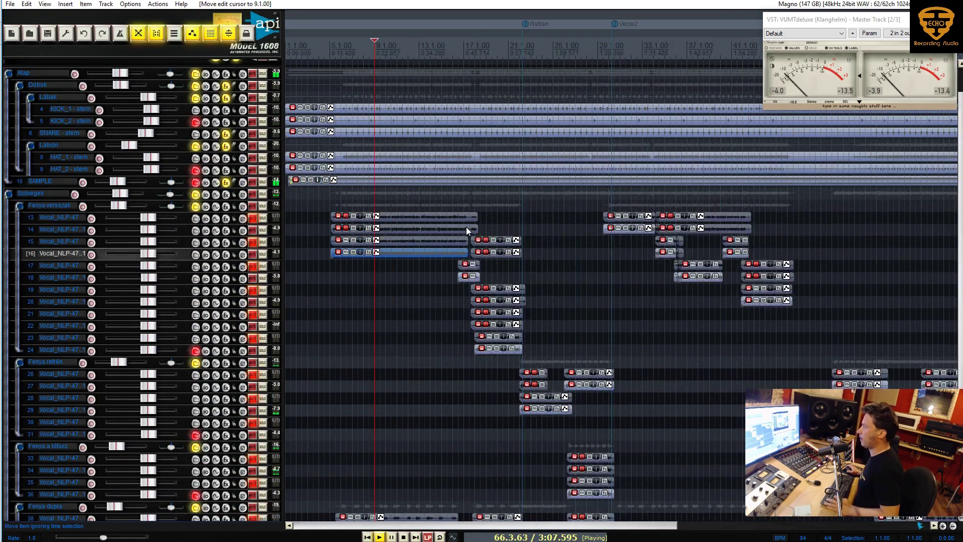
scroll(466, 229, down, 1)
click(320, 272)
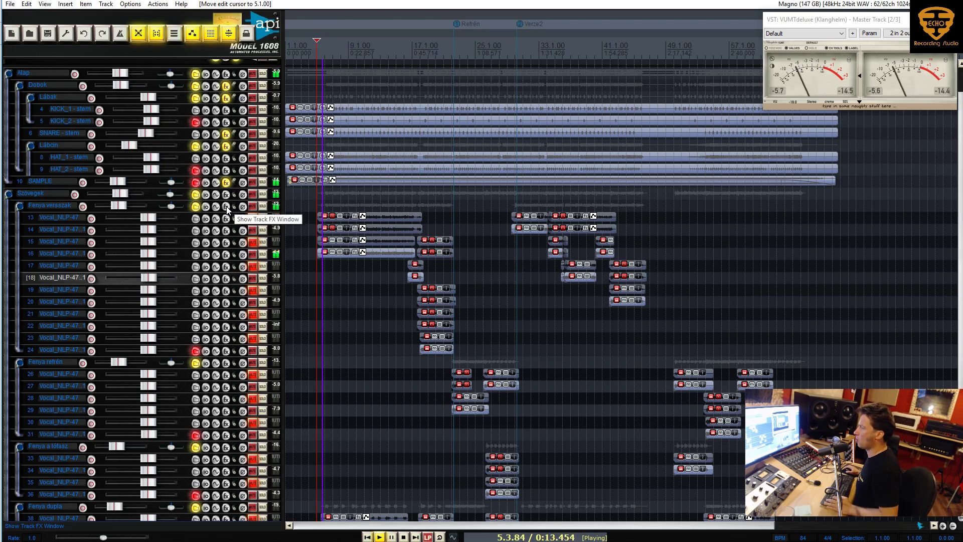
Step: Add the bx_console SSL 4000 E channel strip to the Fenya versszak folder track, using TMT channels 9 and 10
click(225, 183)
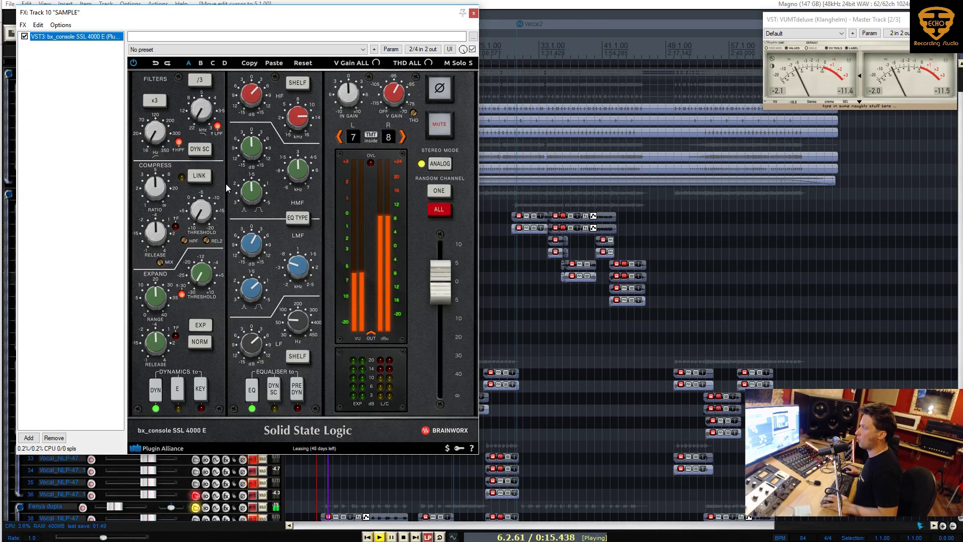
key(Escape)
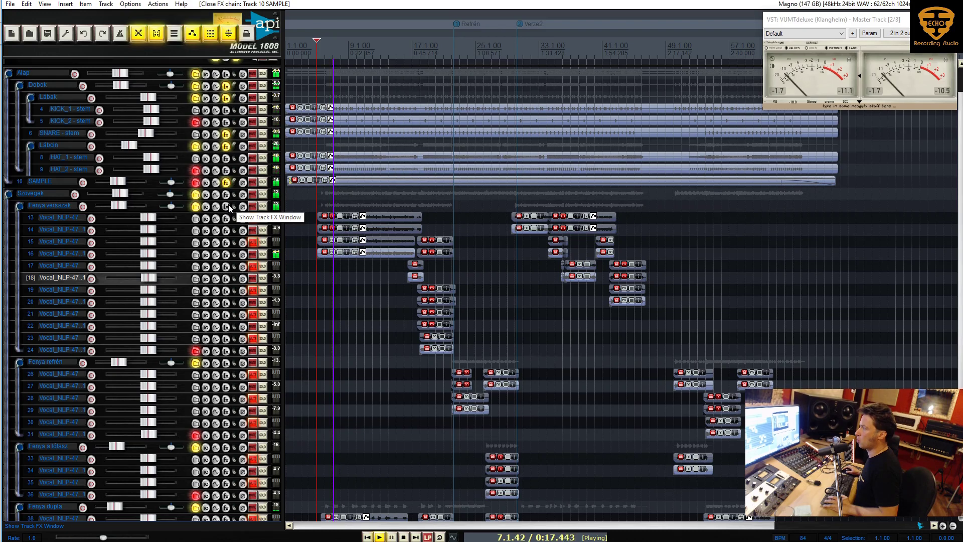
right_click(228, 206)
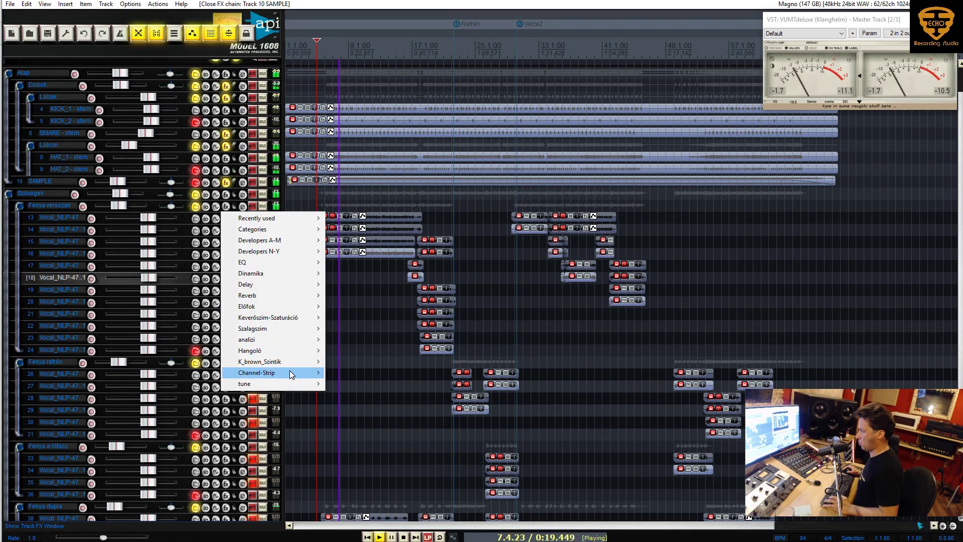
mouse_move(290, 373)
click(398, 437)
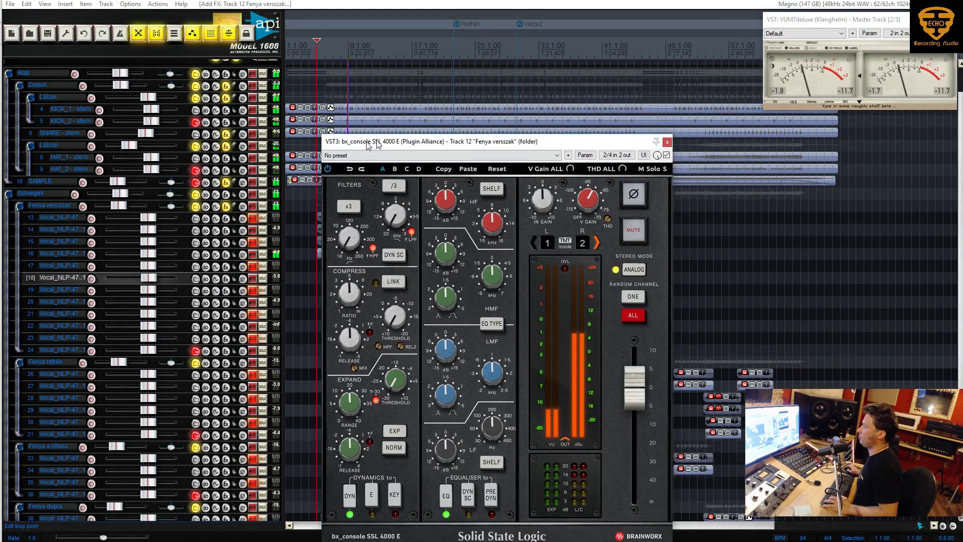
drag(372, 141, 285, 101)
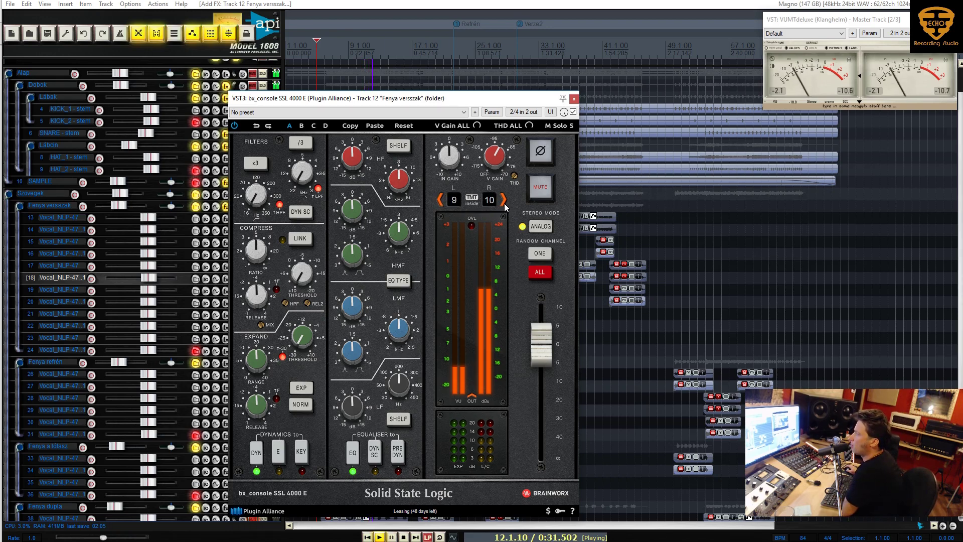
drag(399, 100, 588, 112)
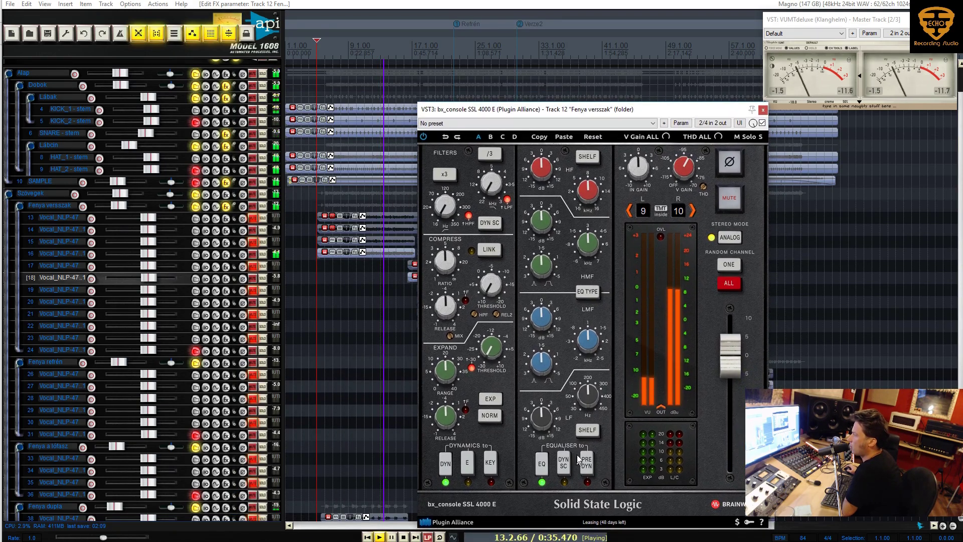
Step: Slightly boost the LF and HMF gains on the Fenya versszak strip, with the HMF frequency at about 5.7 kHz
drag(549, 423, 551, 416)
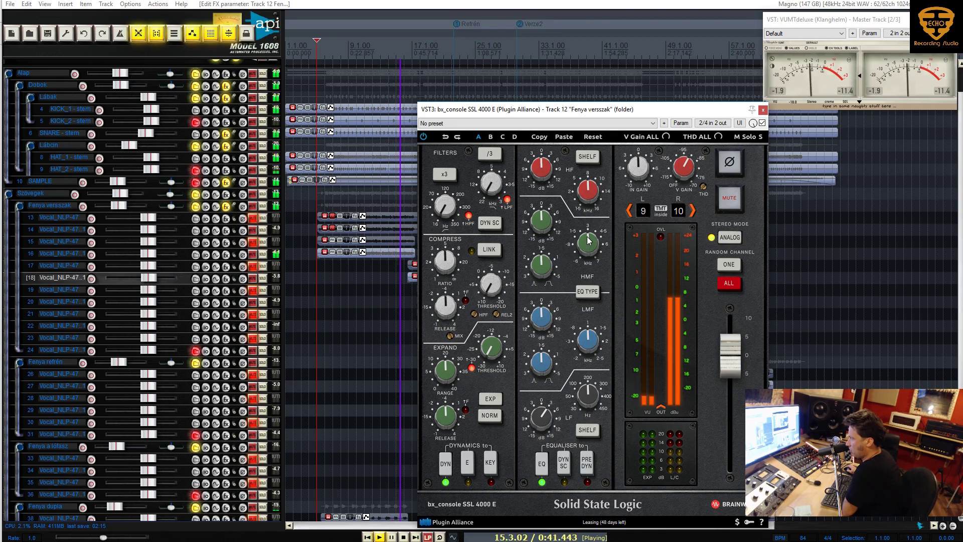
drag(584, 246, 601, 248)
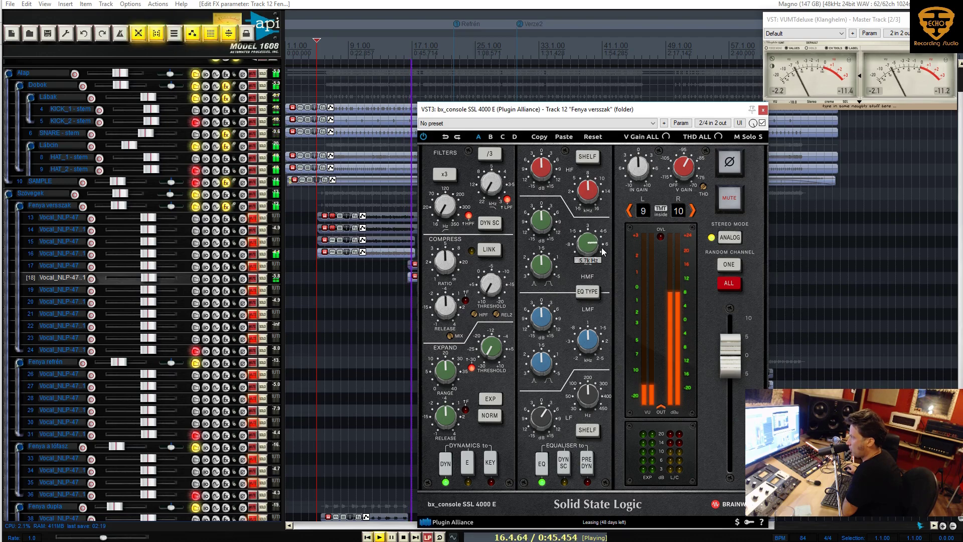
drag(545, 218, 546, 216)
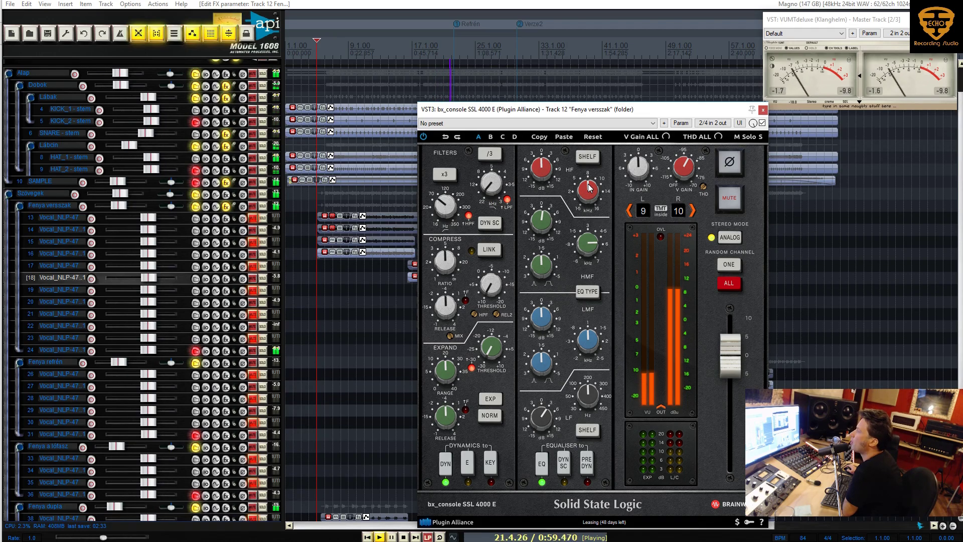
Step: Boost the Fenya versszak strip's HF gain by about 3.8 dB while replaying from bar 12, and lower its output fader slightly
drag(552, 166, 552, 176)
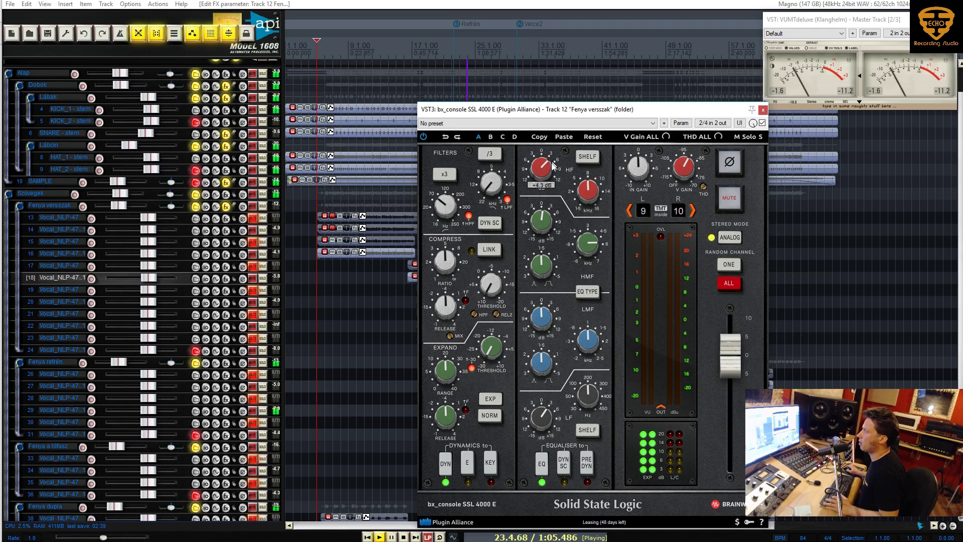
click(373, 290)
mouse_move(554, 173)
drag(554, 174, 556, 160)
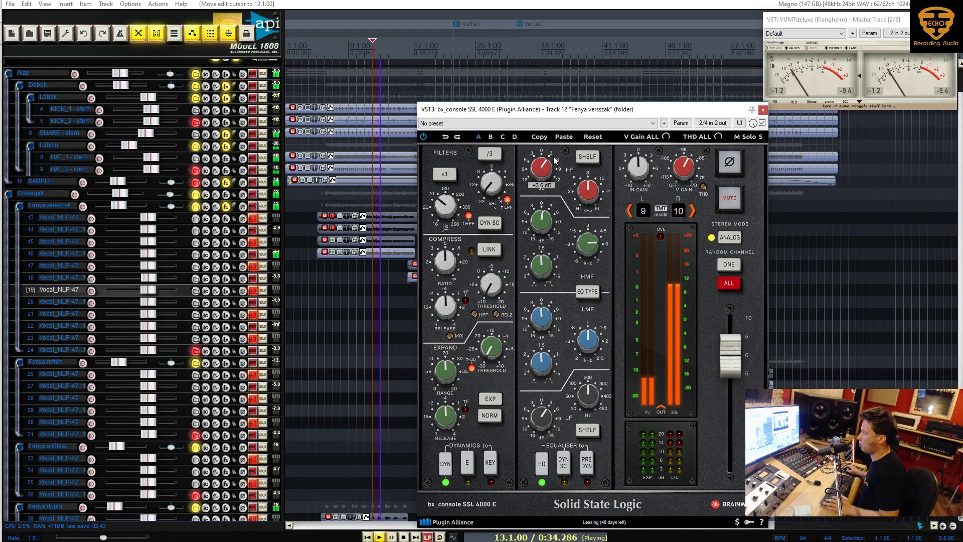
mouse_move(729, 365)
drag(729, 365, 729, 369)
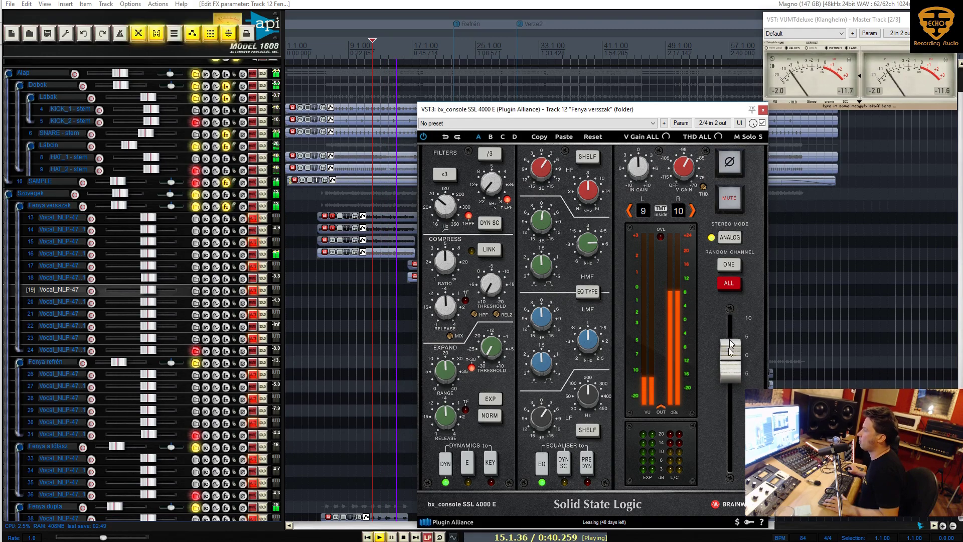
click(763, 110)
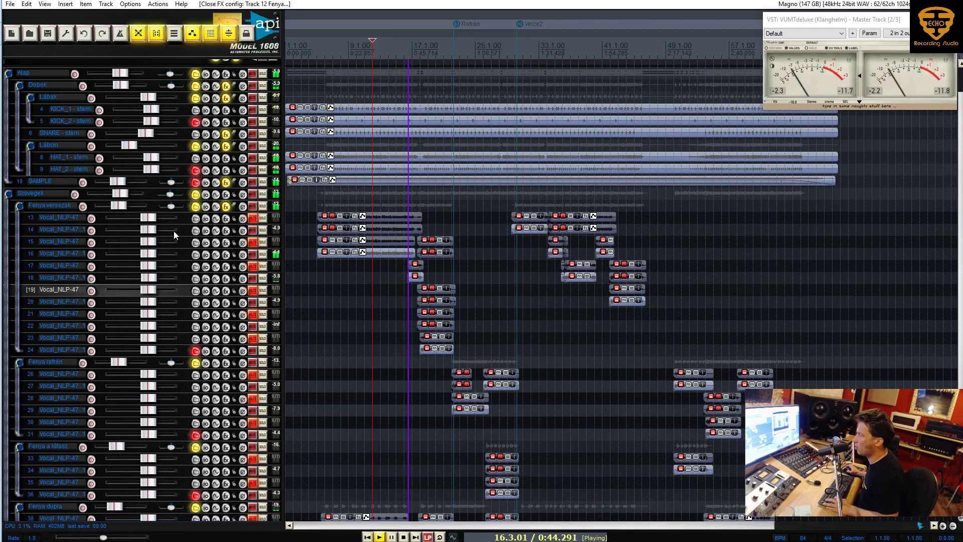
Step: Copy the channel strip from the Fenya versszak folder track to the Fenya refrén folder track
scroll(174, 232, down, 2)
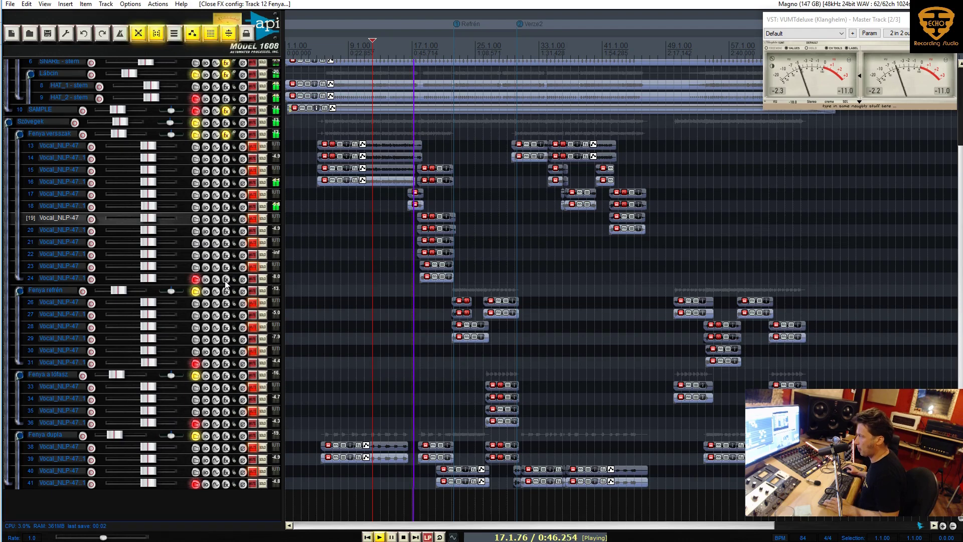
click(225, 135)
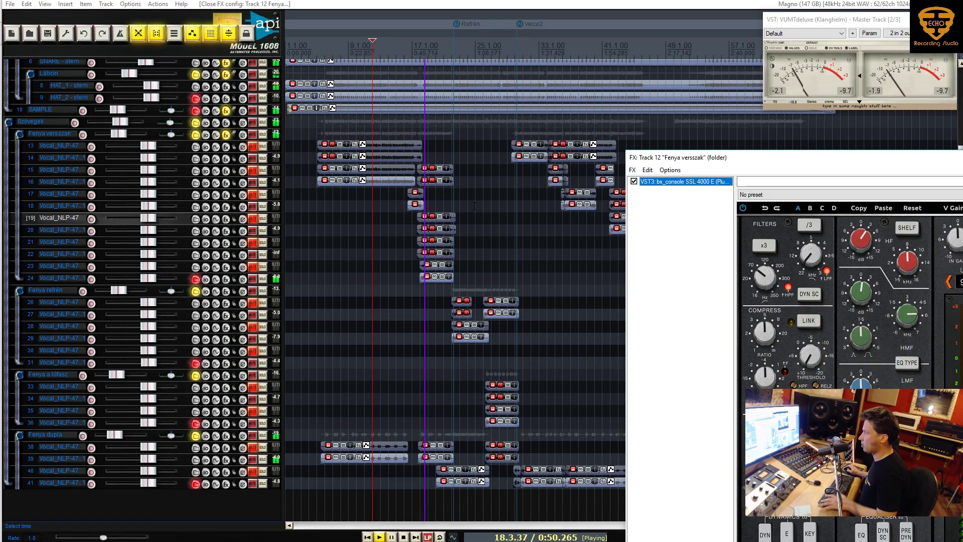
key(Escape)
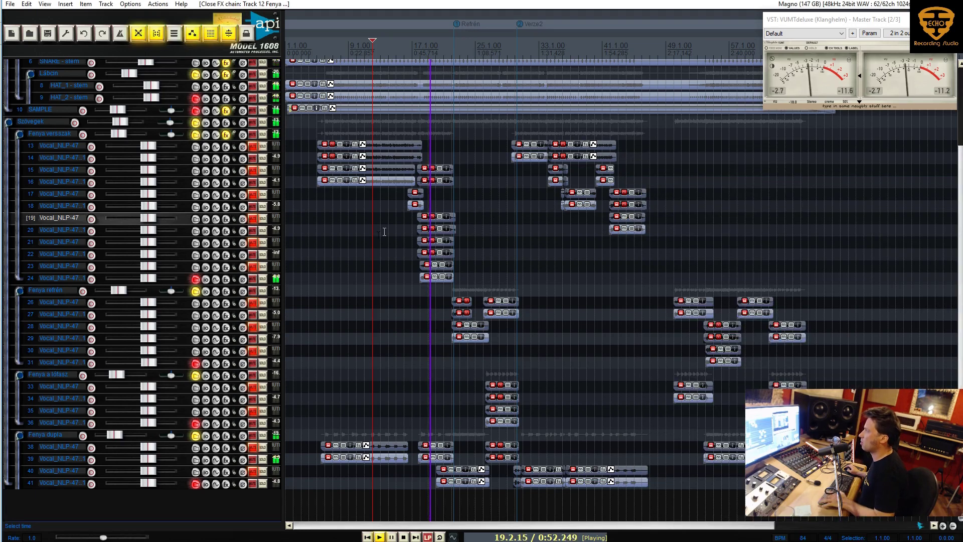
click(227, 291)
click(80, 136)
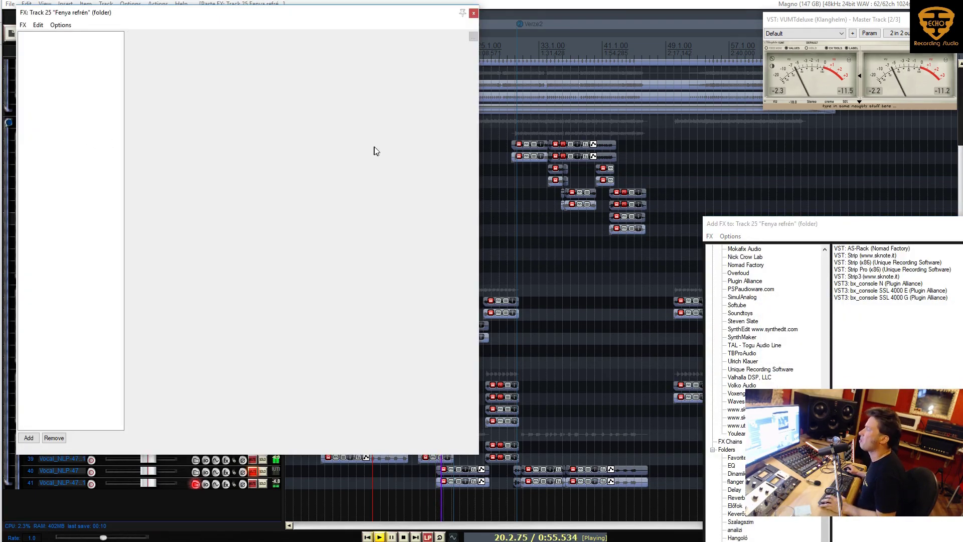
key(ctrl+v)
key(Escape)
Step: Set the Fenya refrén strip's TMT channels to 11 and 12 and continue playback from around bar 30
right_click(230, 291)
click(257, 305)
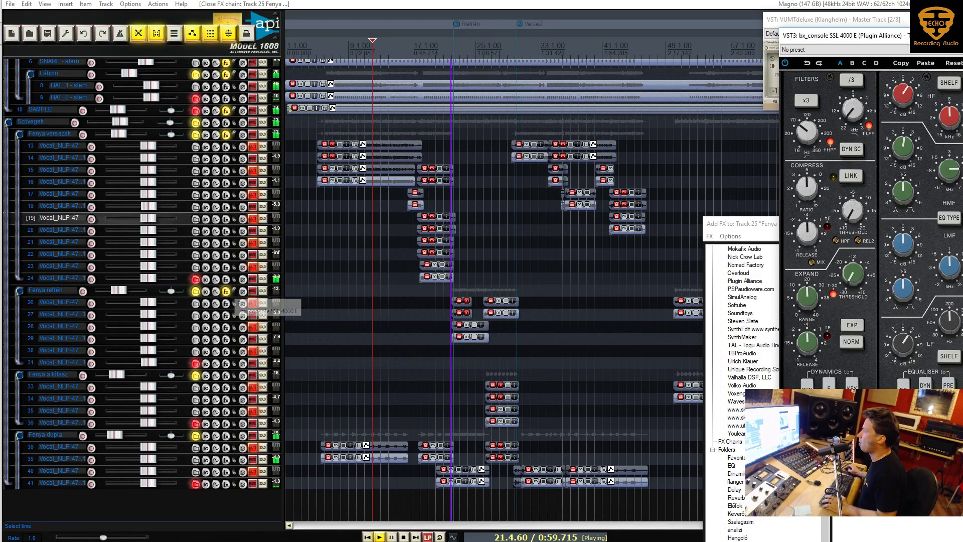
click(767, 226)
key(Escape)
drag(959, 36, 562, 172)
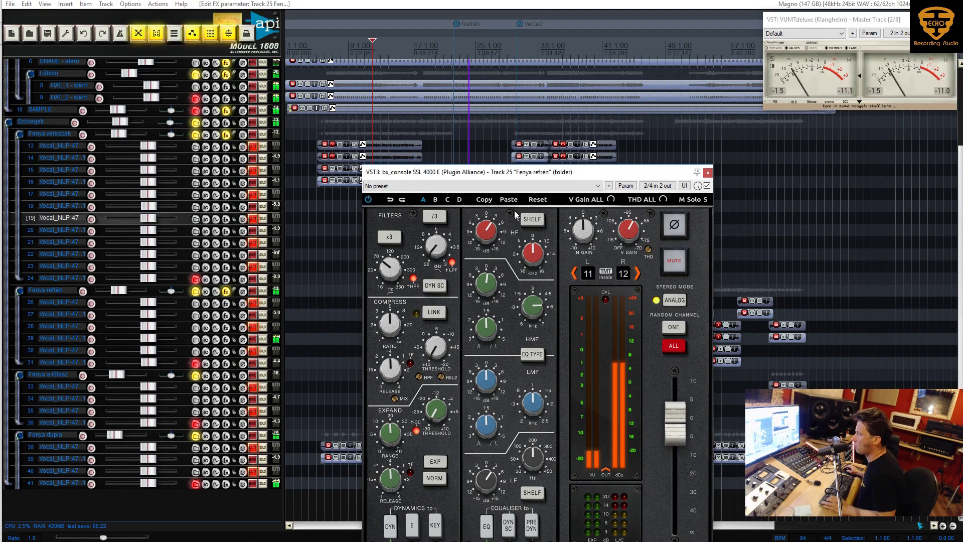
drag(522, 175, 215, 96)
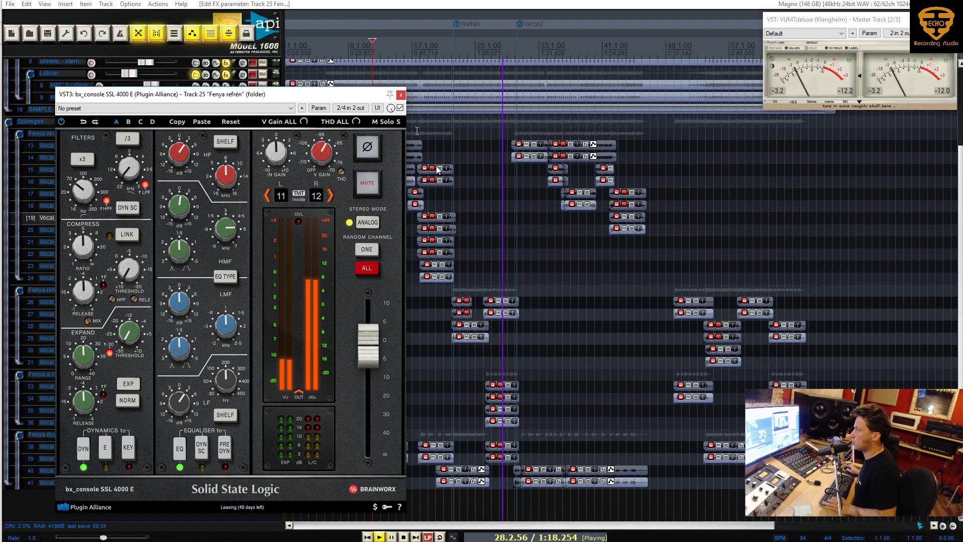
click(515, 268)
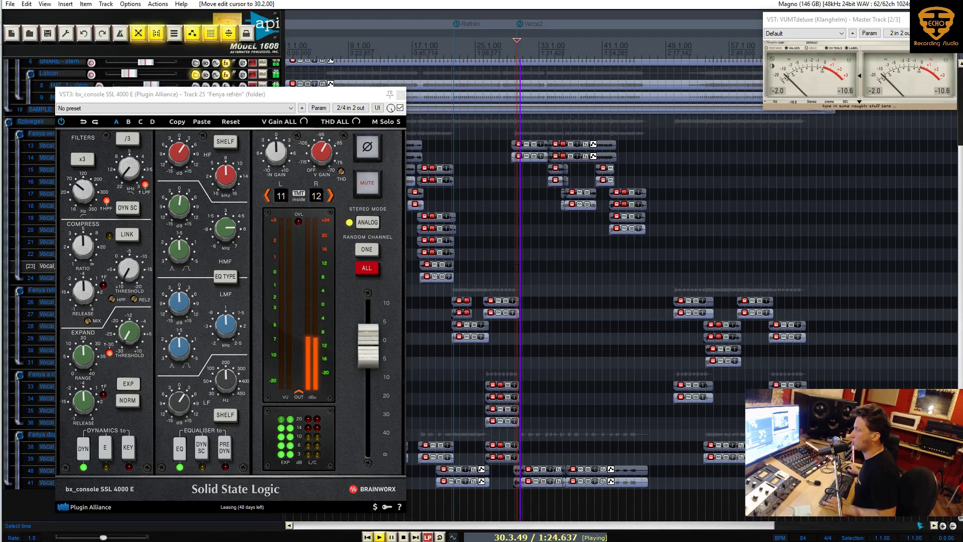
click(401, 94)
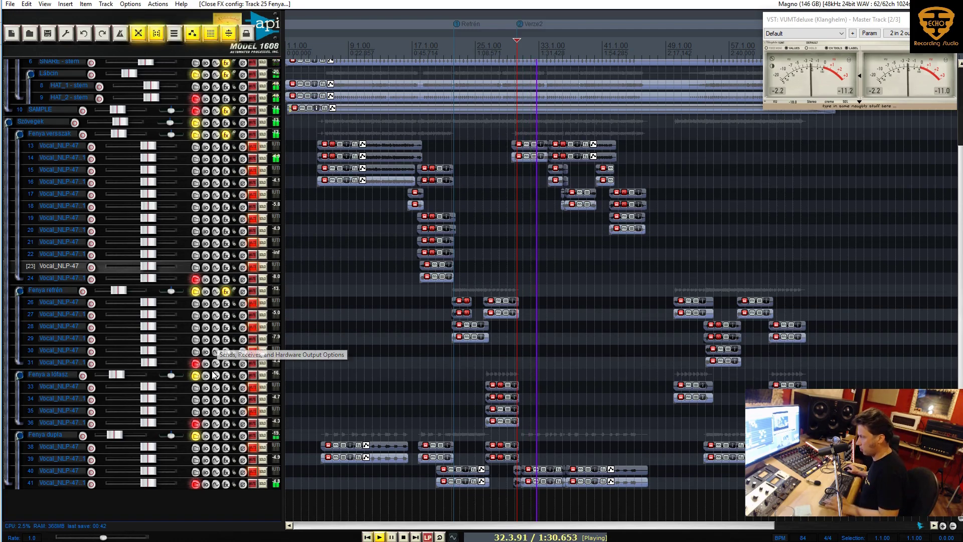
Step: Paste the copied bx_console SSL 4000 E channel strip onto the Fenya a lófasz folder track
click(227, 291)
key(Escape)
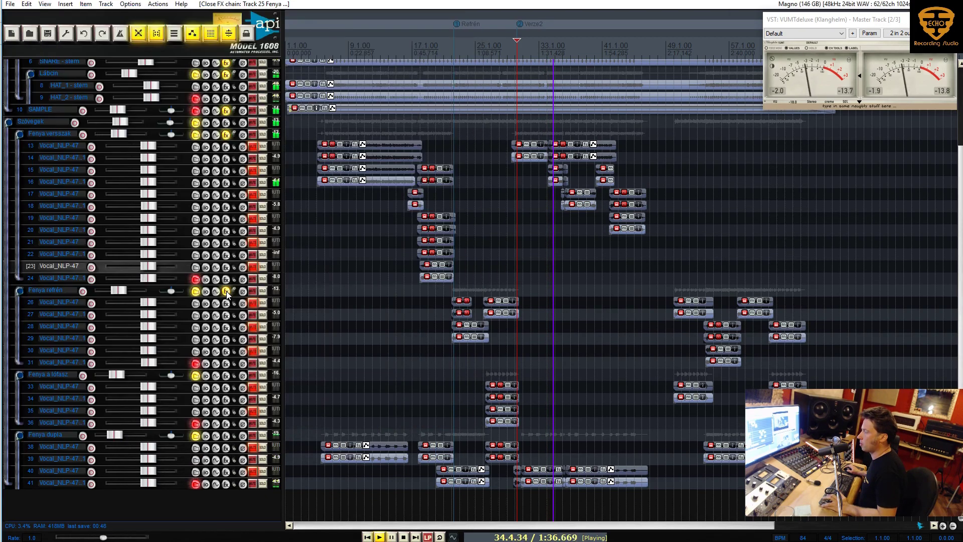
click(227, 374)
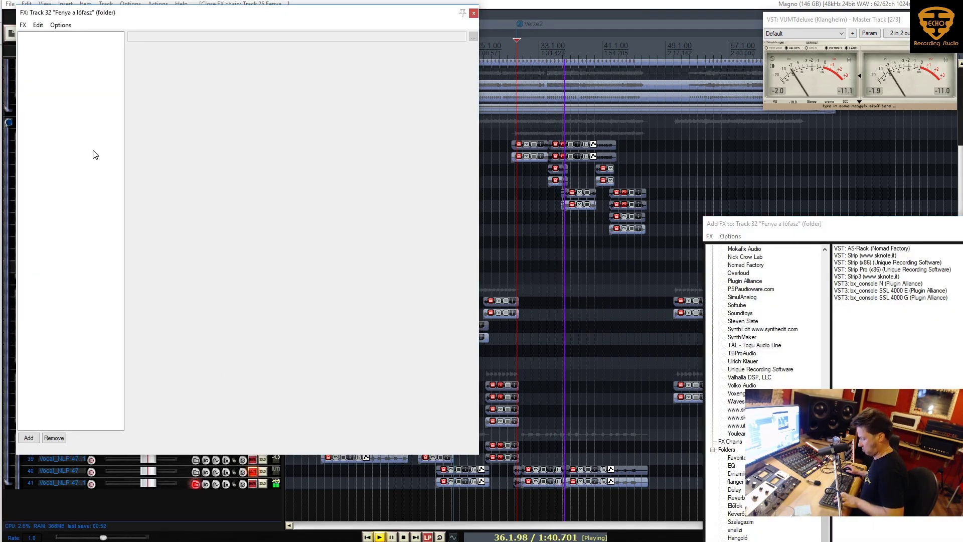
key(ctrl+v)
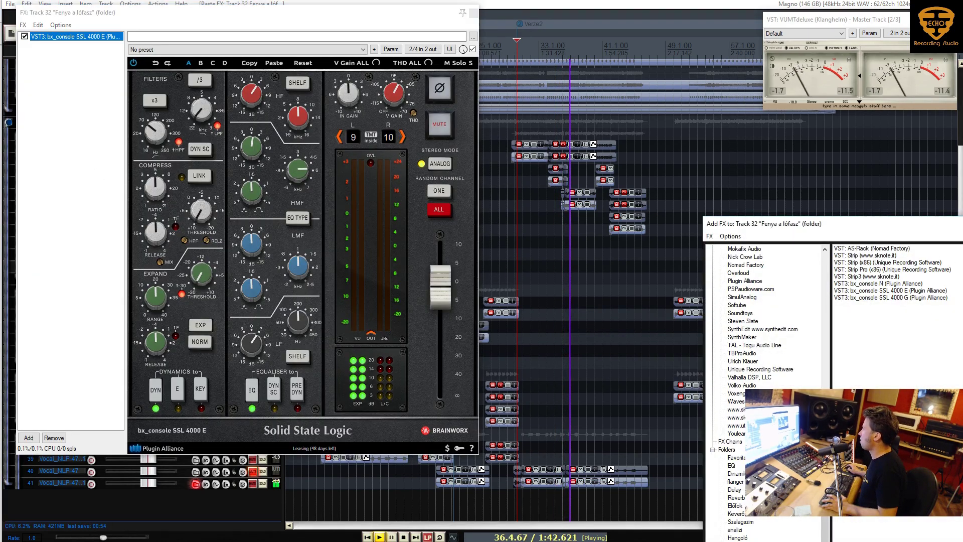
key(Escape)
click(473, 12)
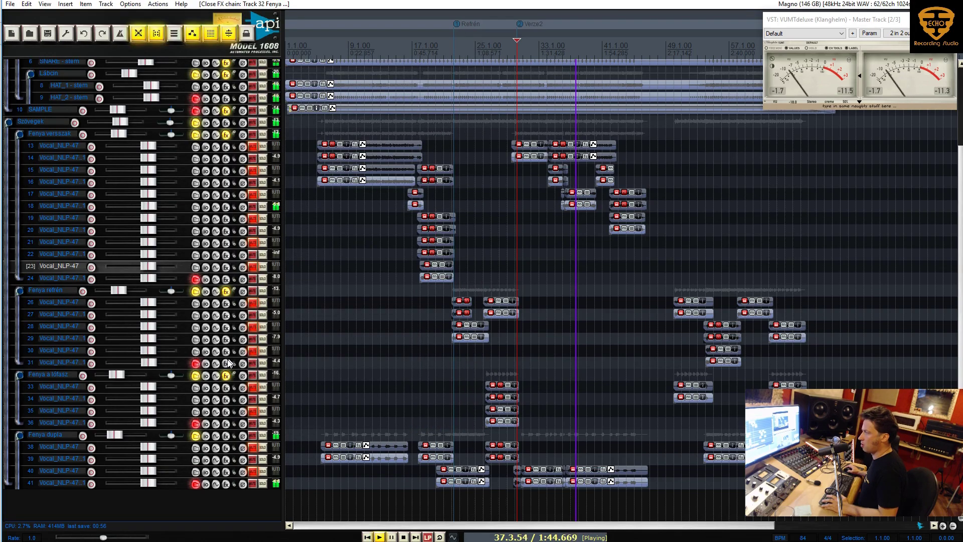
Step: Open the bx_console SSL 4000 E strip on the Fenya a lófasz folder track and play the section from bar 50
right_click(227, 375)
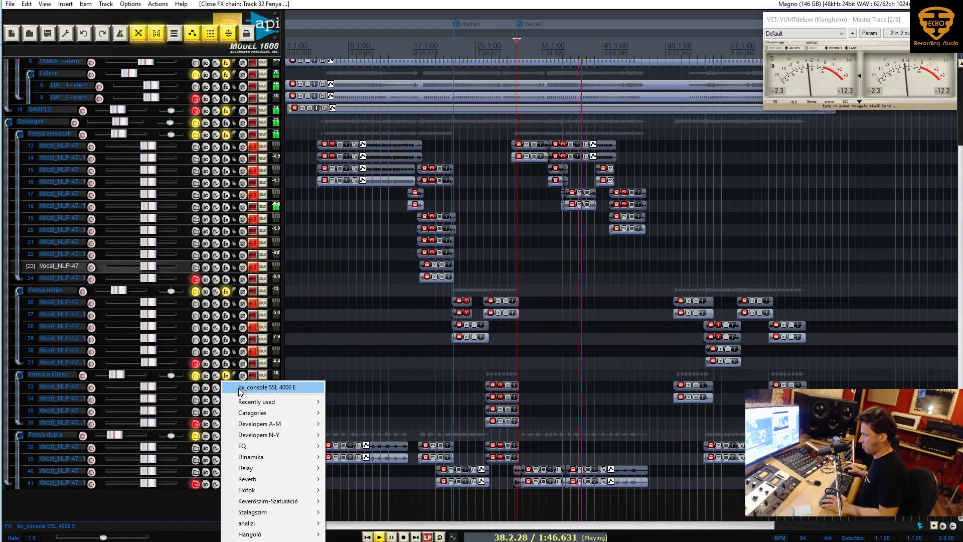
click(246, 386)
drag(803, 35, 294, 89)
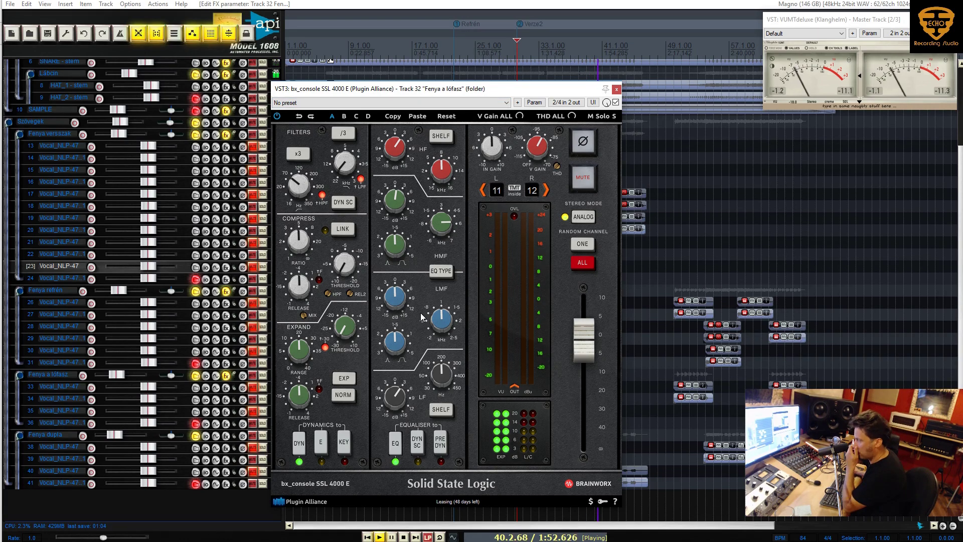
drag(472, 98, 240, 124)
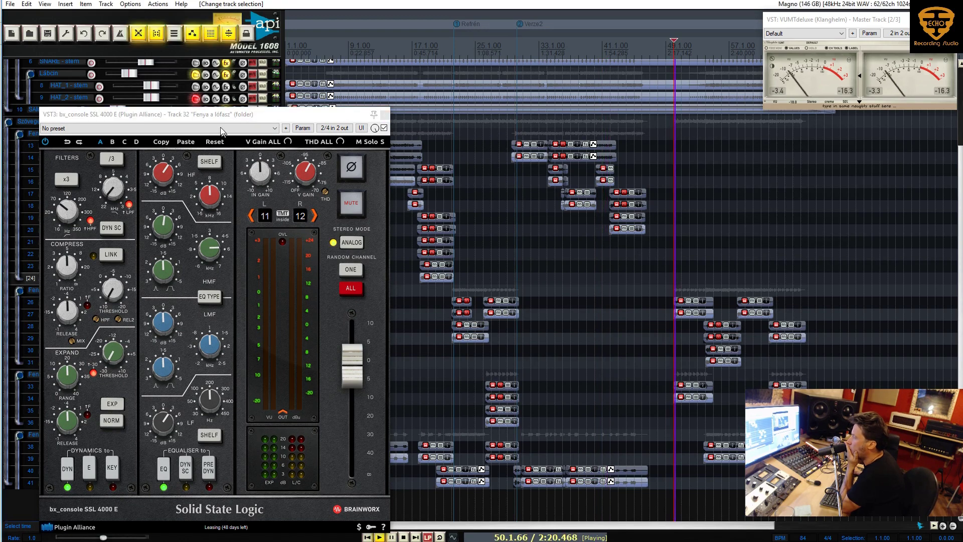
Step: Narrow the Fenya a lófasz strip's band by raising its high-pass and lowering its low-pass filter while replaying from bar 50
drag(222, 115, 358, 105)
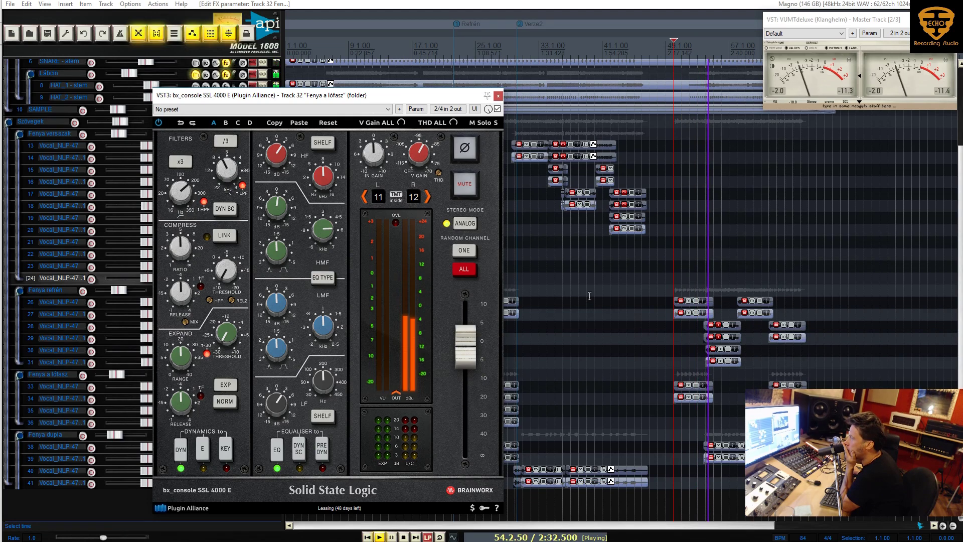
click(675, 290)
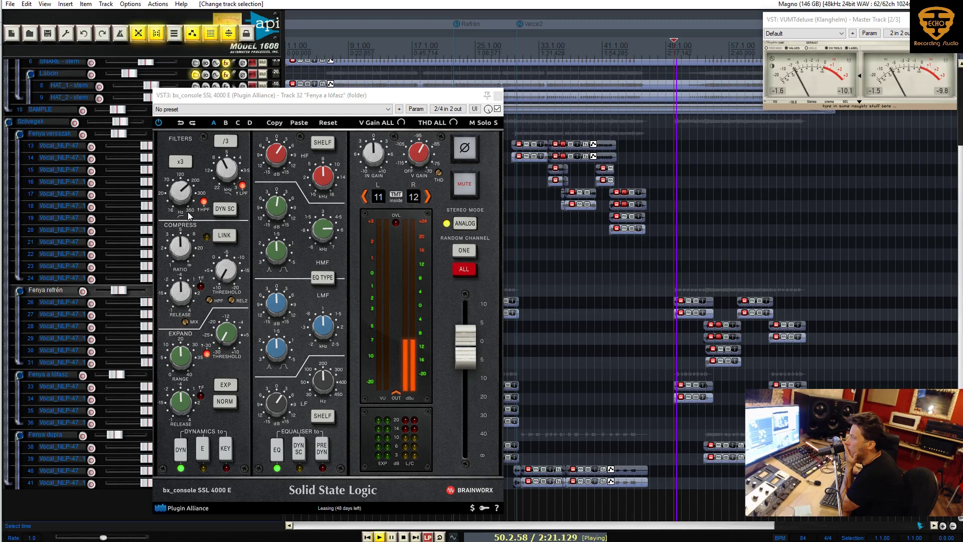
click(189, 191)
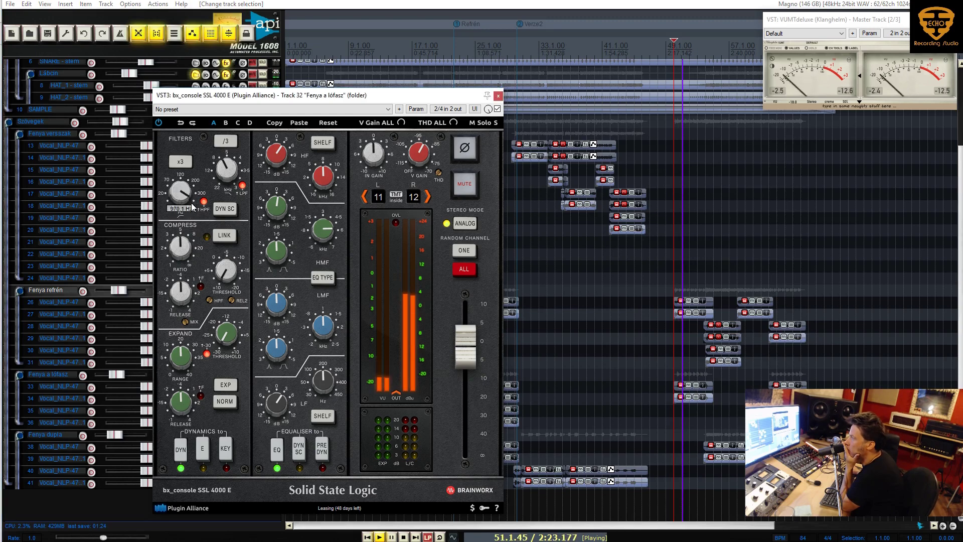
drag(226, 170, 222, 181)
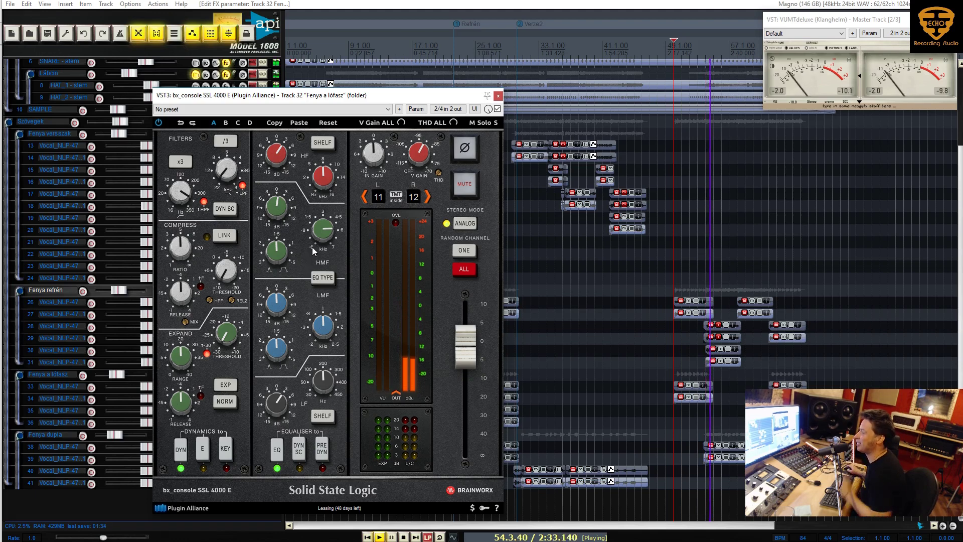
Step: Raise the Fenya a lófasz strip's output fader to about +3 dB while replaying from bar 50, and close the strip
key(space)
key(space)
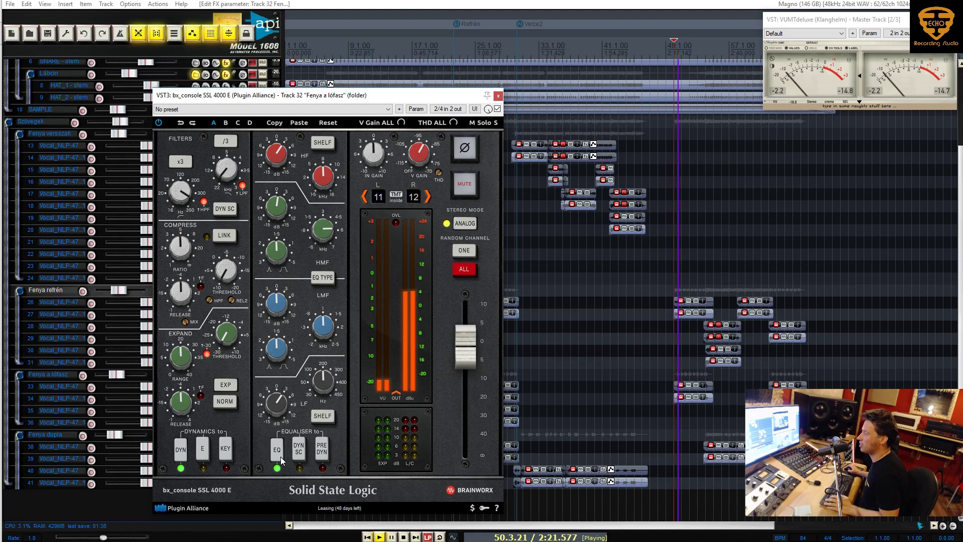
drag(472, 355, 472, 336)
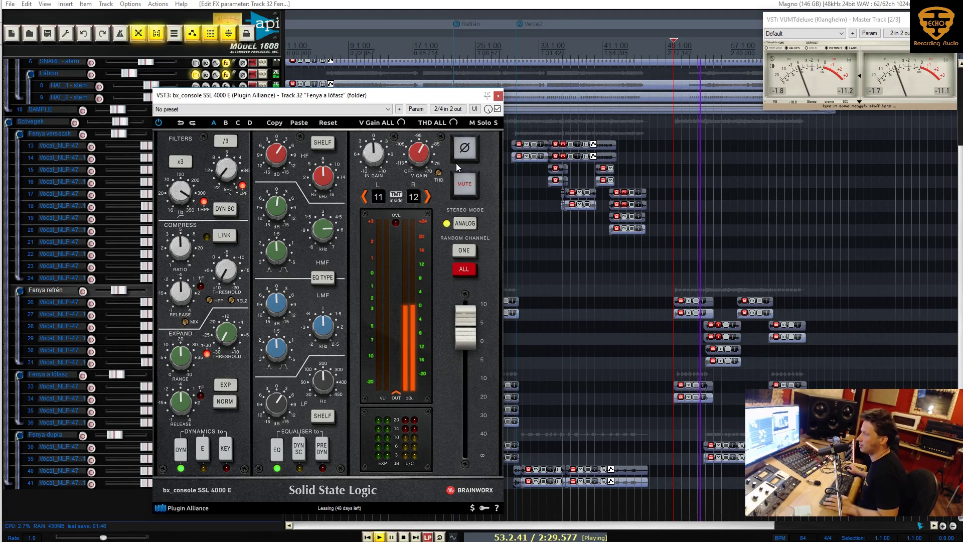
drag(473, 329, 473, 332)
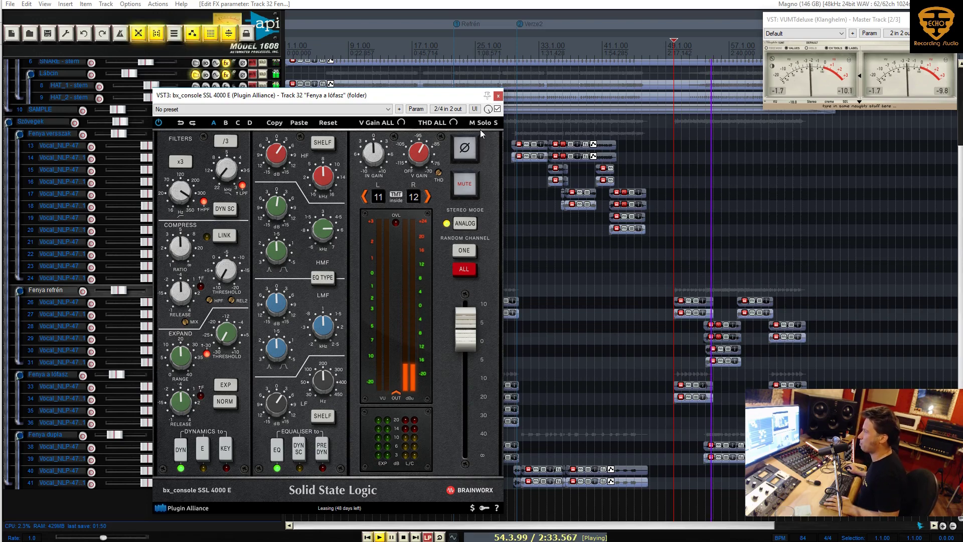
click(497, 95)
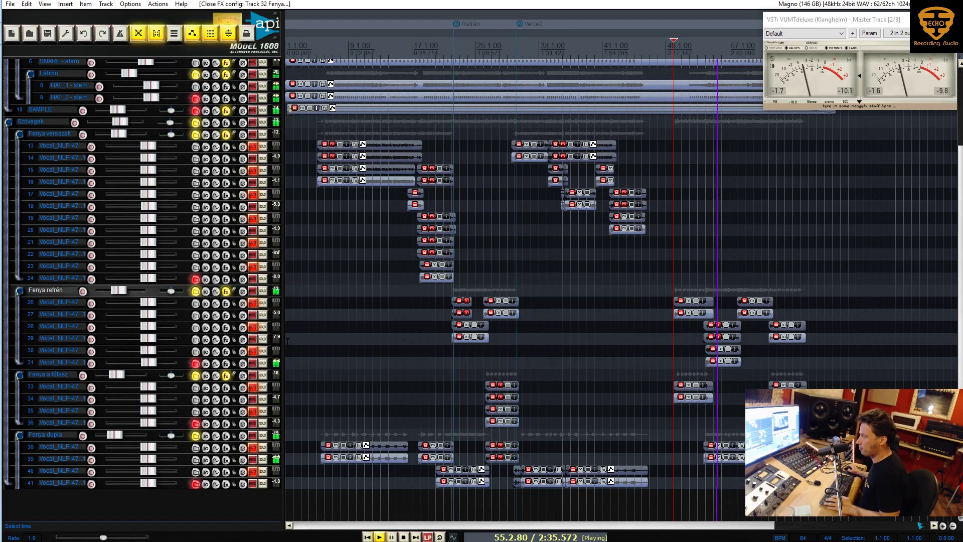
Step: Add a bx_console SSL 4000 E strip to the Fenya dupla folder track and adjust its high-pass and low-pass filters
right_click(226, 434)
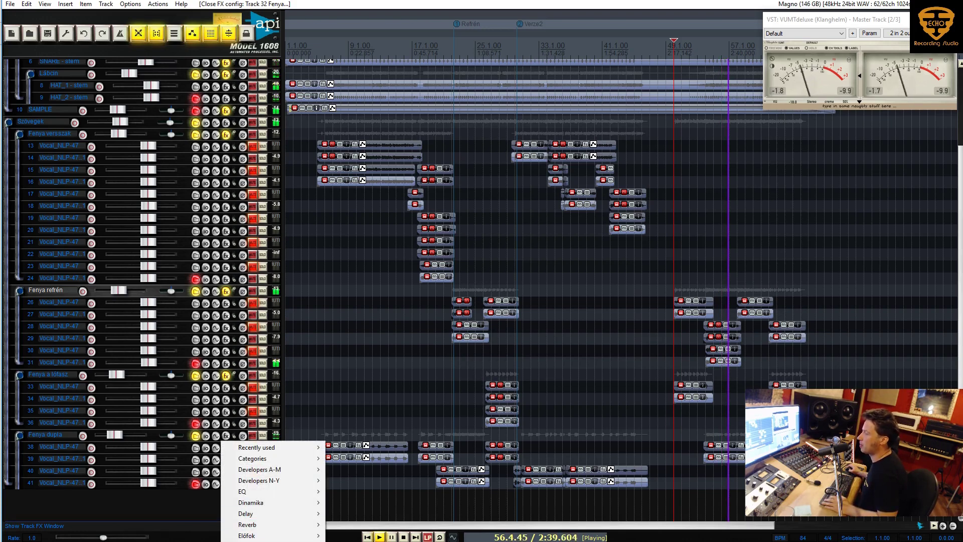
key(Escape)
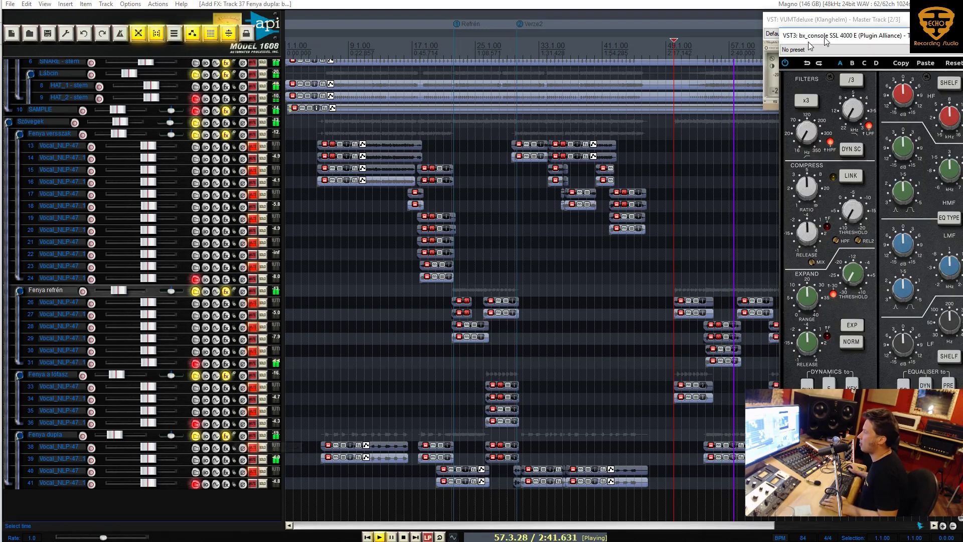
drag(860, 33, 346, 102)
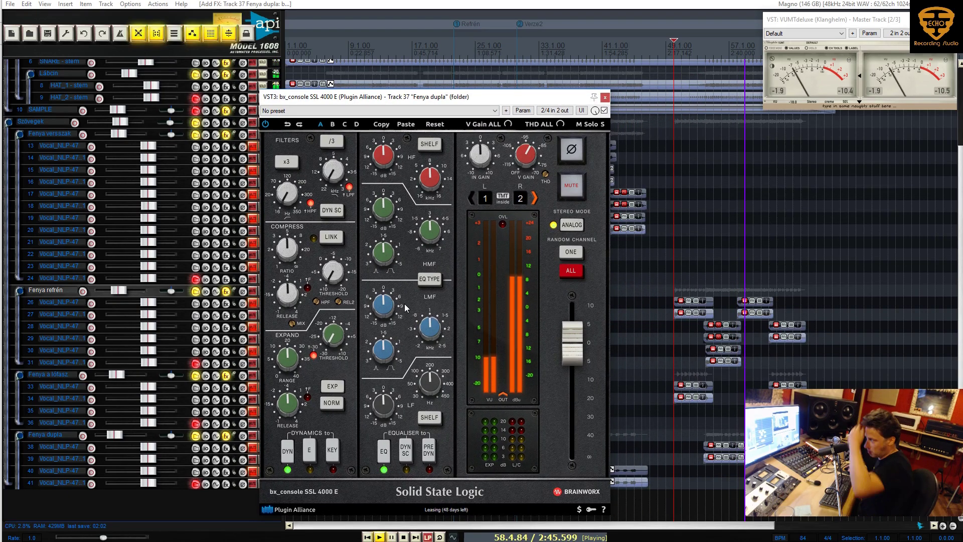
drag(284, 200, 326, 171)
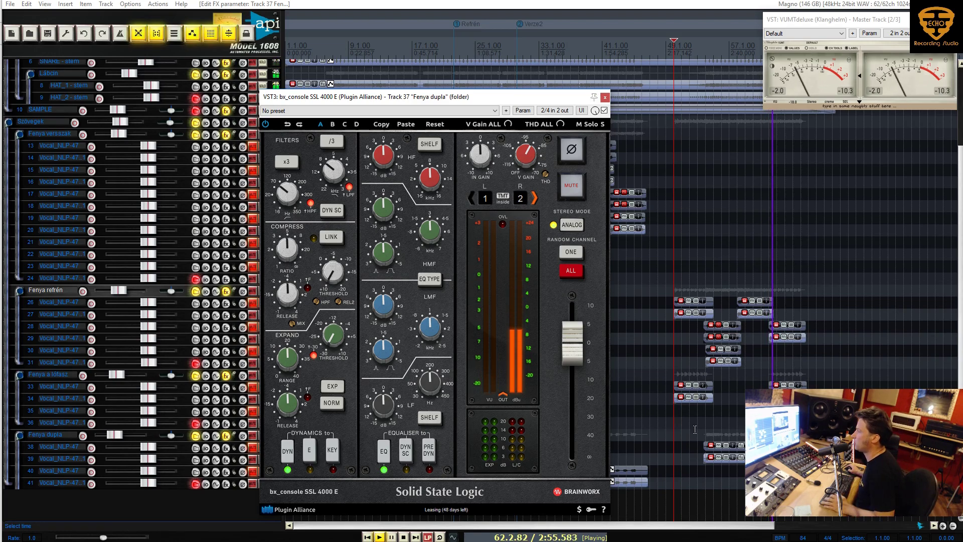
click(604, 98)
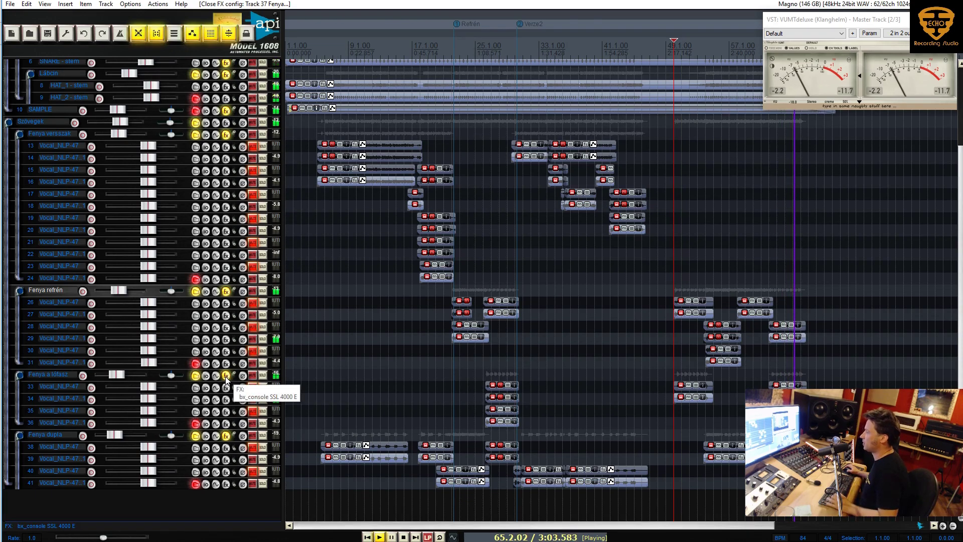
Step: Duplicate the Fenya a lófasz folder track and rename the duplicate Fenya a lófasz hp/lp
right_click(58, 374)
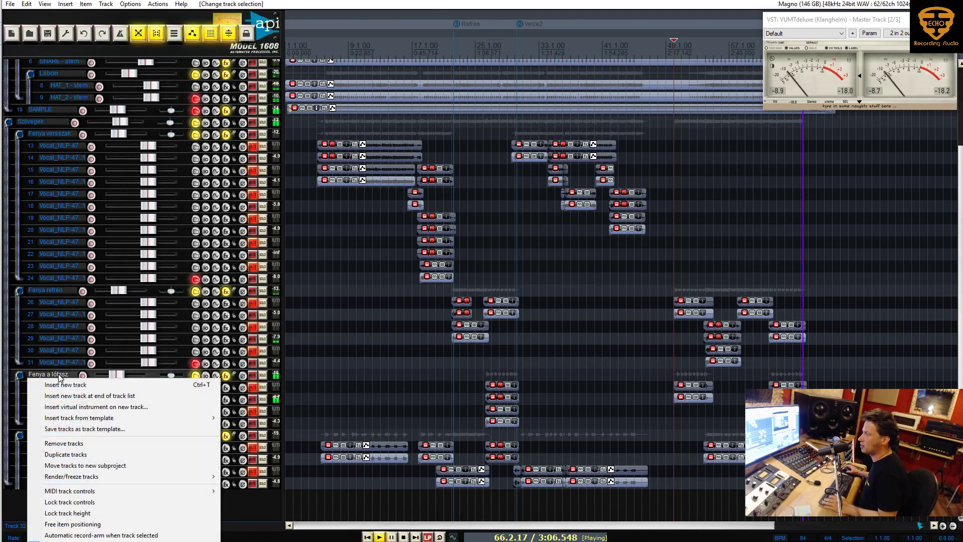
click(82, 454)
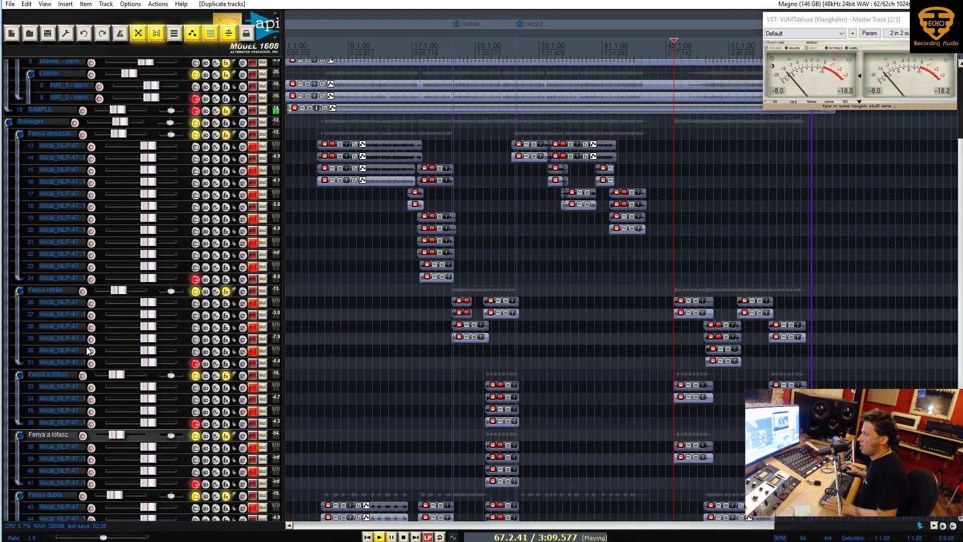
scroll(89, 351, down, 1)
double_click(74, 407)
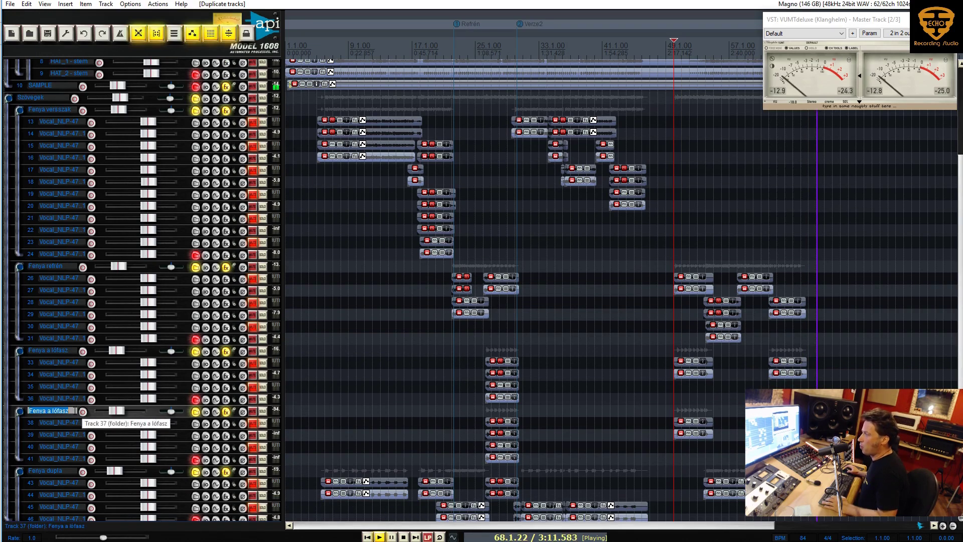
click(74, 411)
text(h)
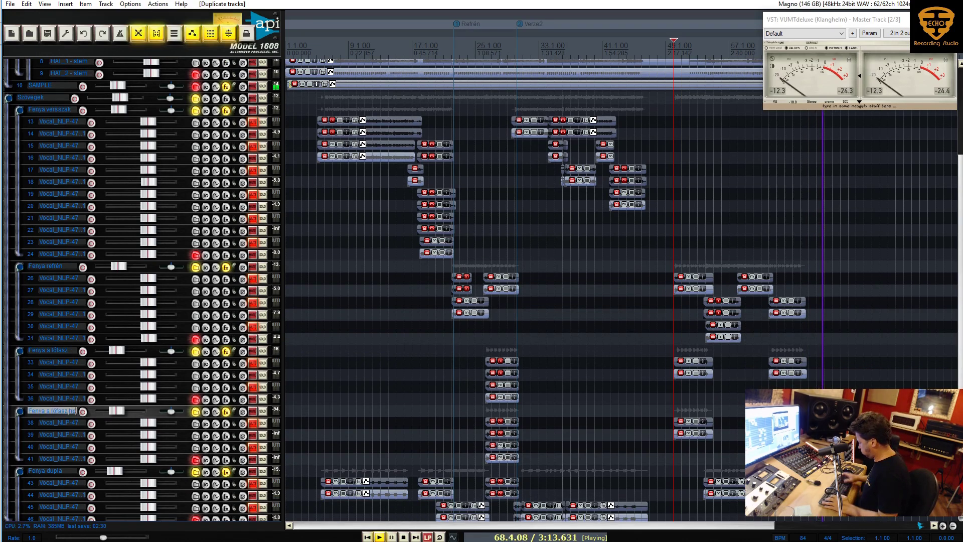
text(p)
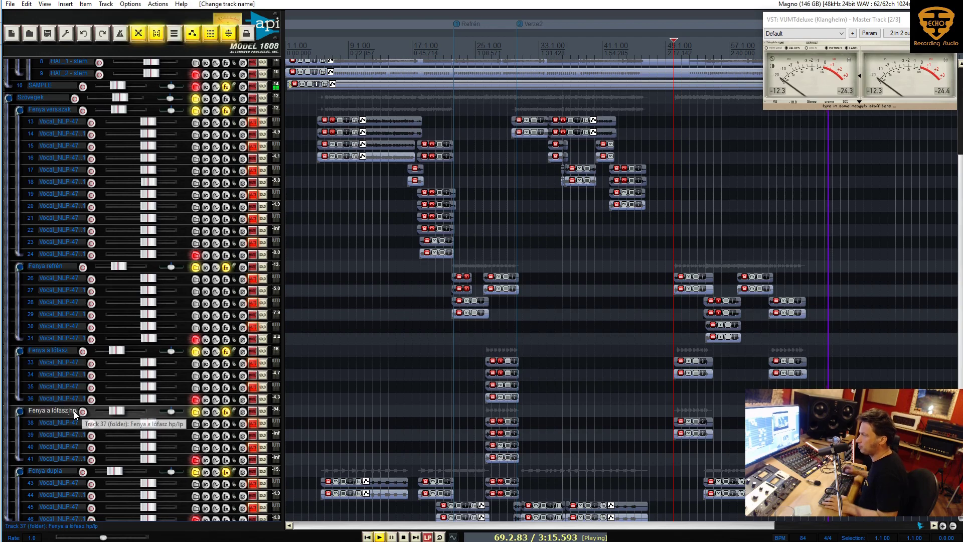
key(Return)
Step: Stop playback, move the edit cursor back to bar 5 and play the first verse from there
key(space)
click(486, 350)
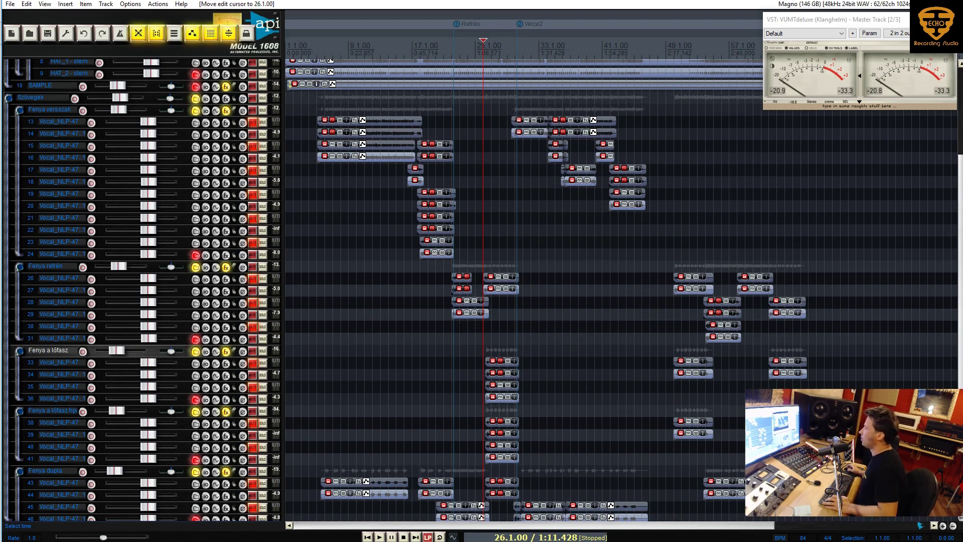
click(416, 299)
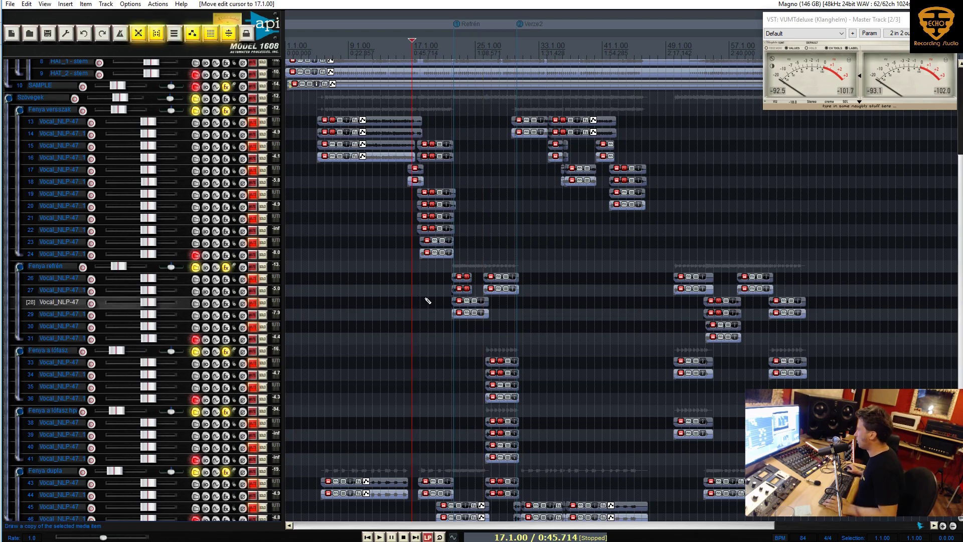
click(356, 243)
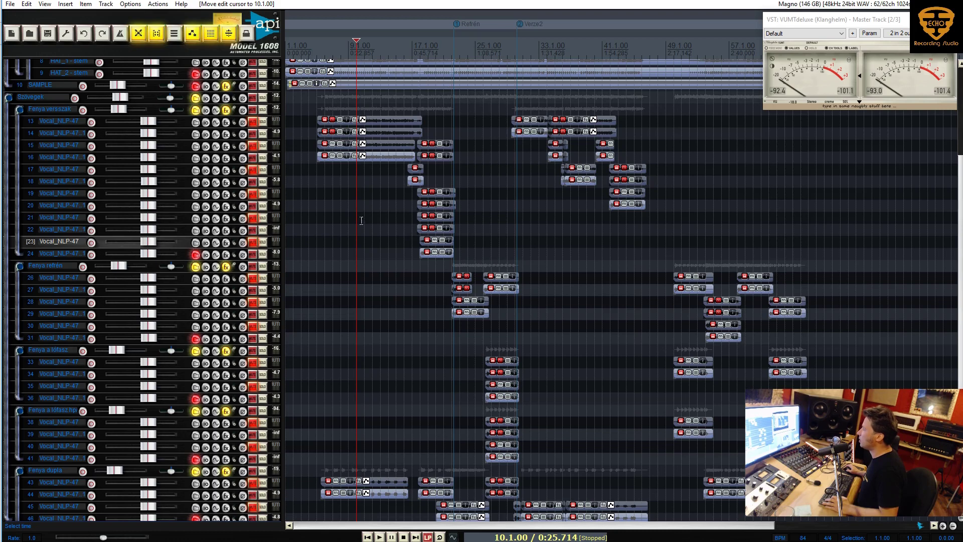
click(318, 196)
key(space)
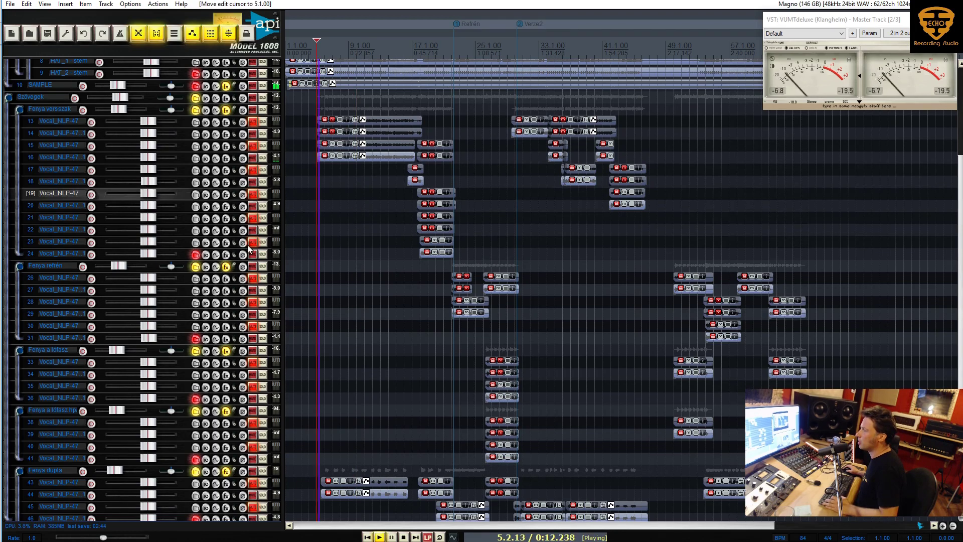
Step: Reopen the bx_console SSL 4000 E strip of the original Fenya a lófasz folder track in its own window
scroll(215, 254, up, 2)
scroll(214, 254, down, 3)
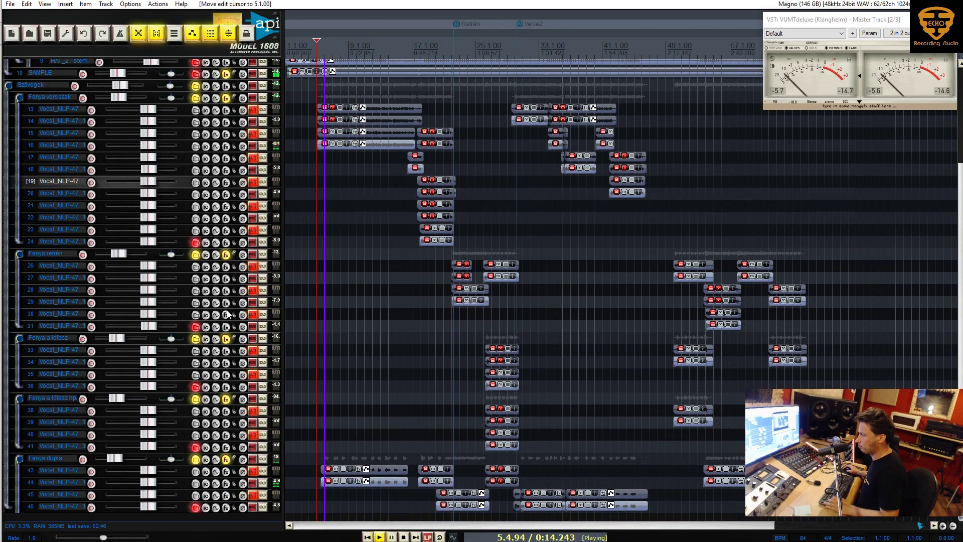
click(227, 339)
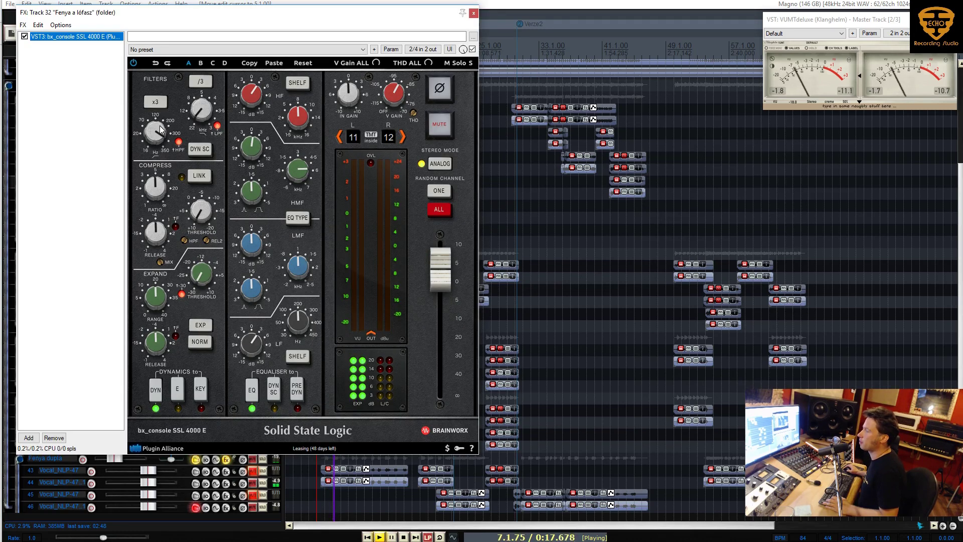
click(472, 13)
right_click(224, 338)
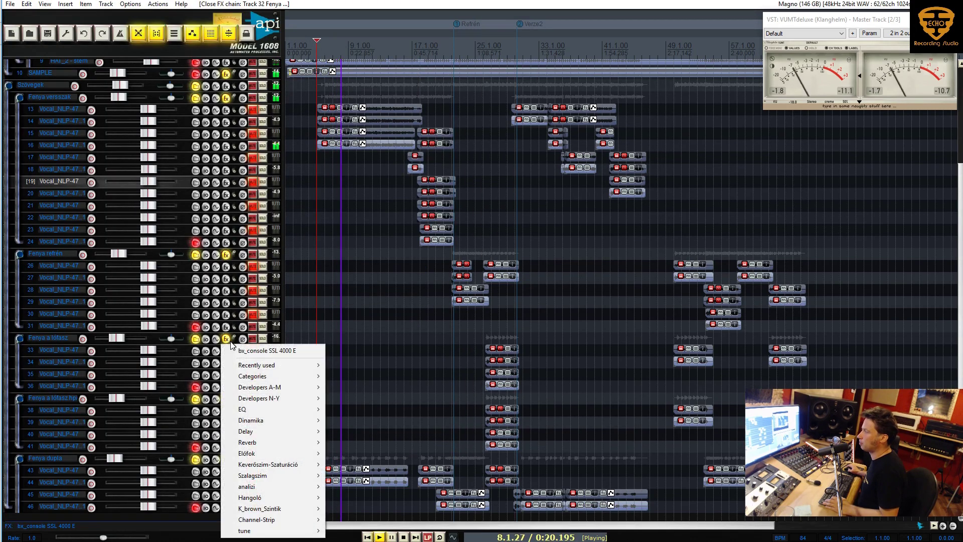
click(239, 351)
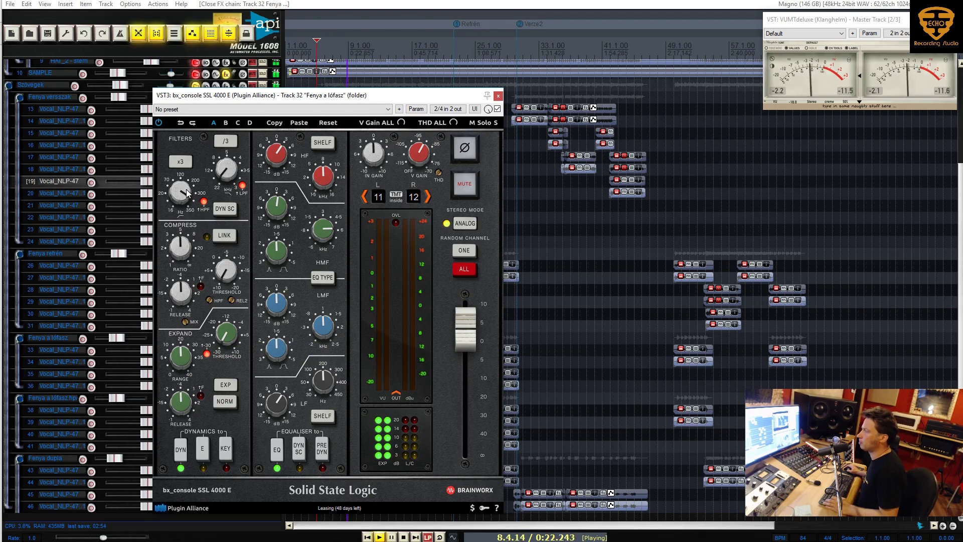
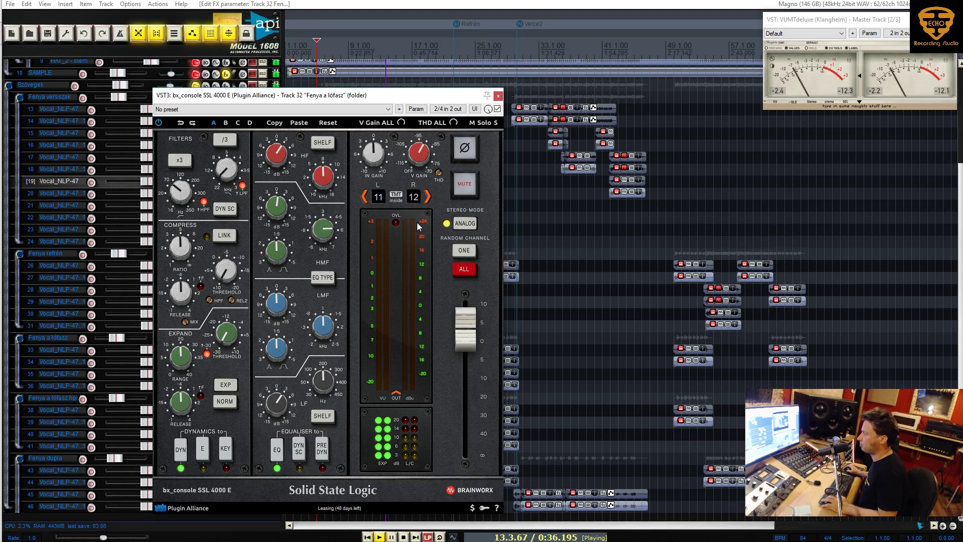
Step: Close the channel strip and slightly lower the volume of the Fenya a lófasz and Fenya a lófasz hp/lp folder tracks together
key(Escape)
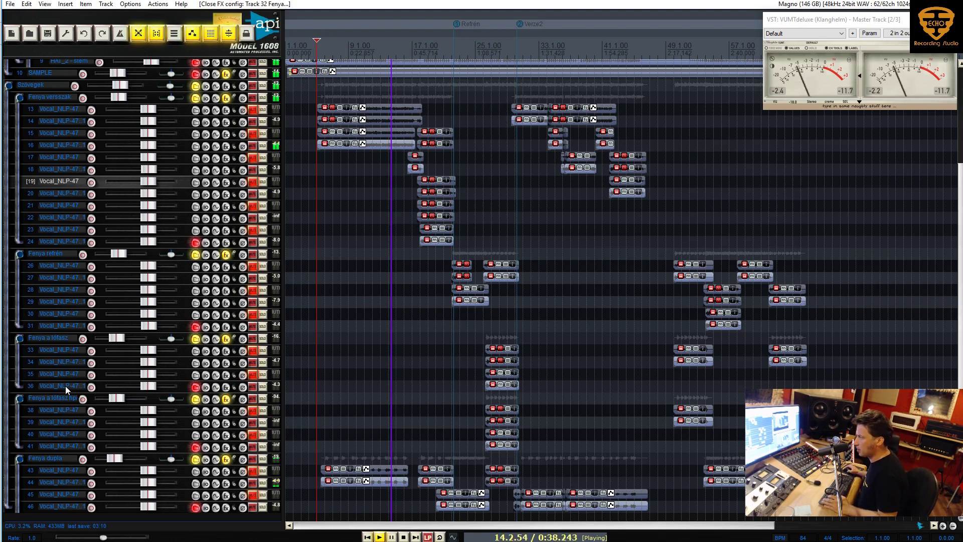
click(54, 399)
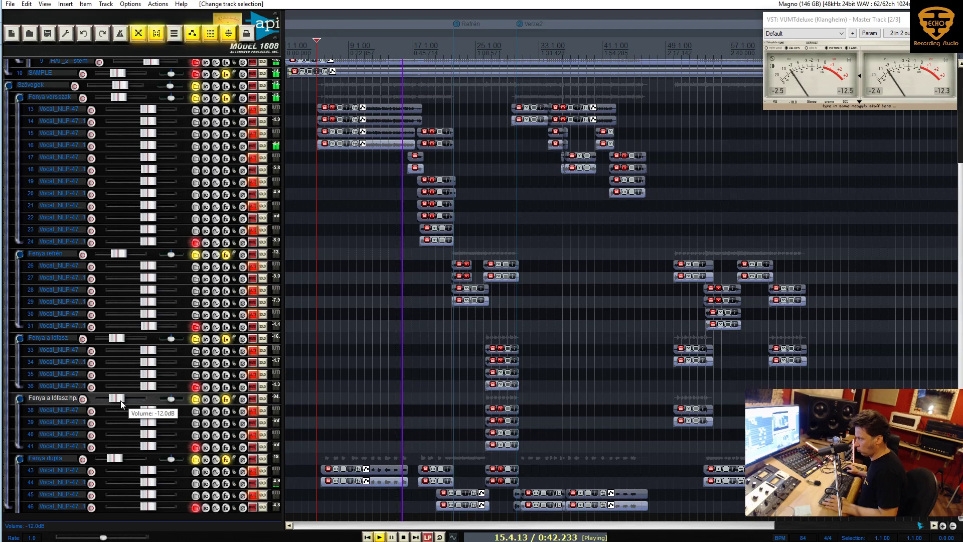
click(70, 339)
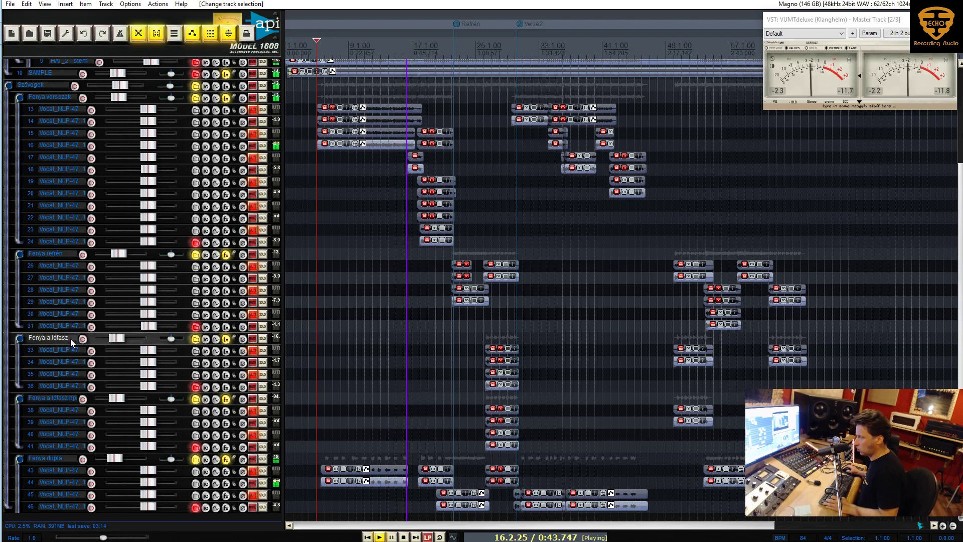
ctrl+click(69, 404)
ctrl+click(68, 395)
ctrl+click(68, 407)
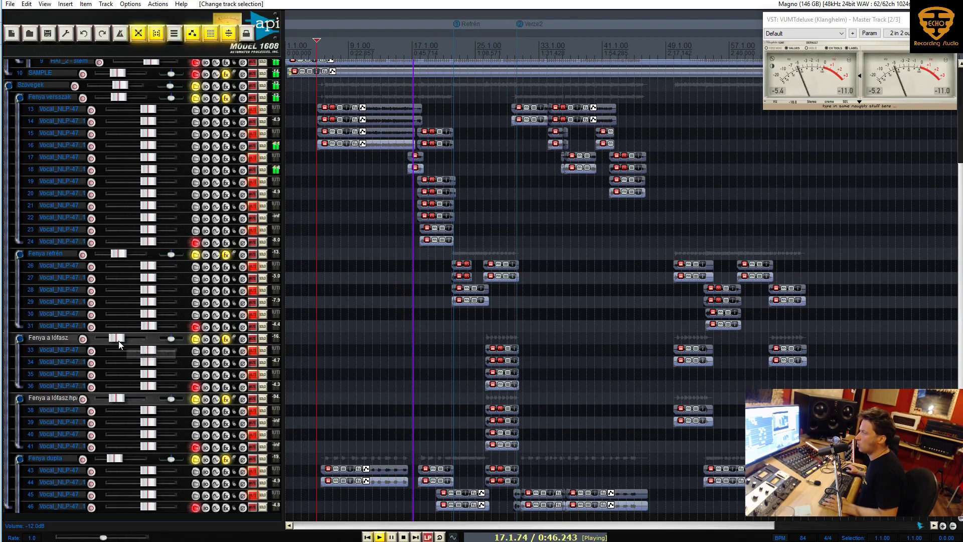
drag(119, 339, 115, 338)
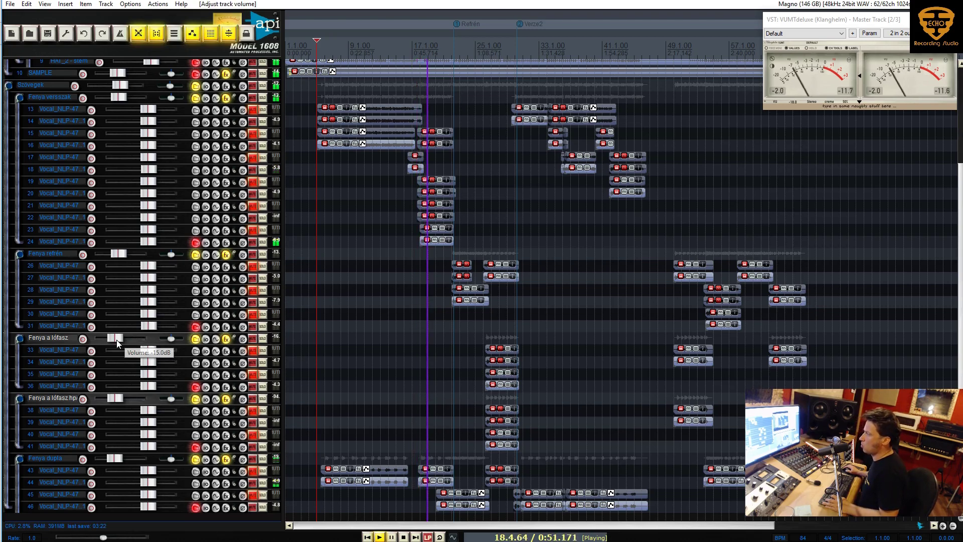
Step: Play from bar 27 and lower the Fenya a lófasz hp/lp folder's volume a little more, toggling its mute to compare
click(484, 329)
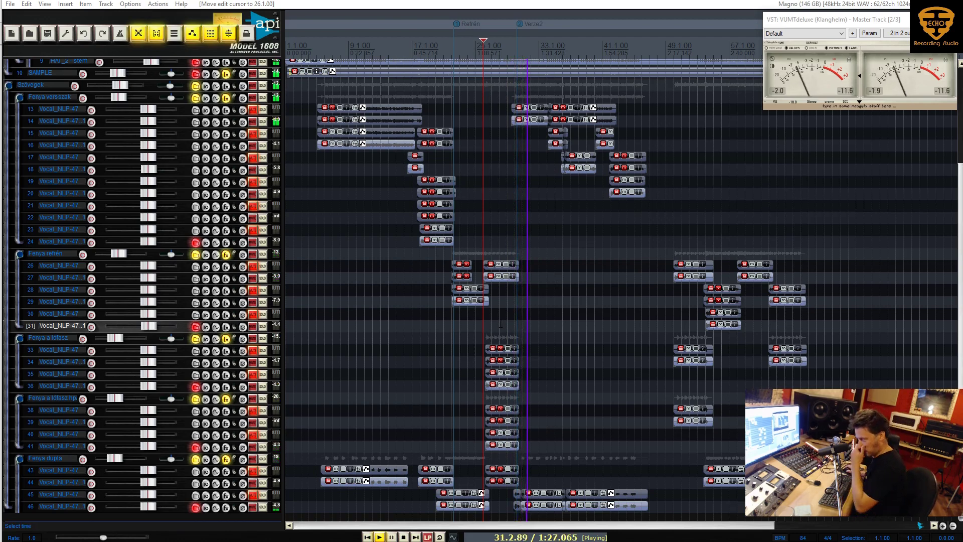
click(492, 337)
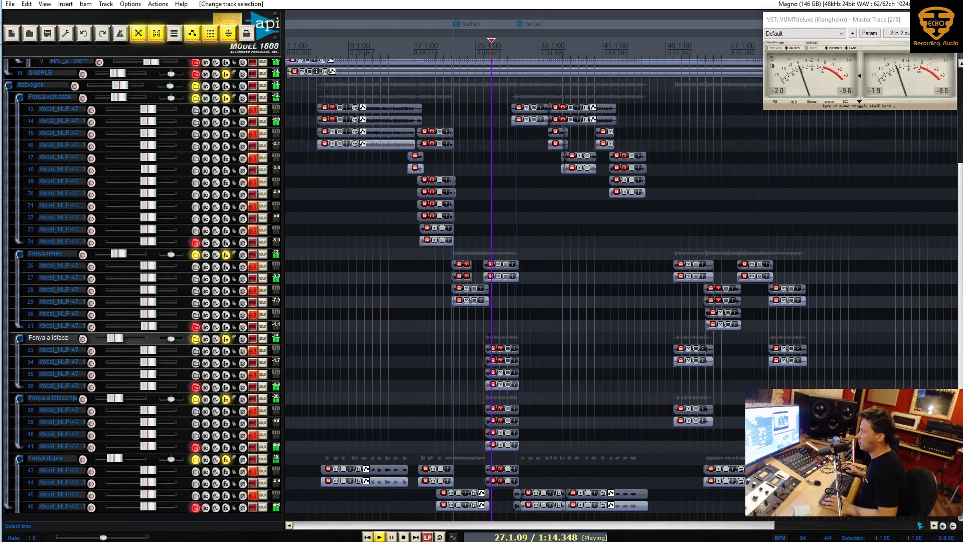
click(41, 396)
drag(119, 397, 117, 397)
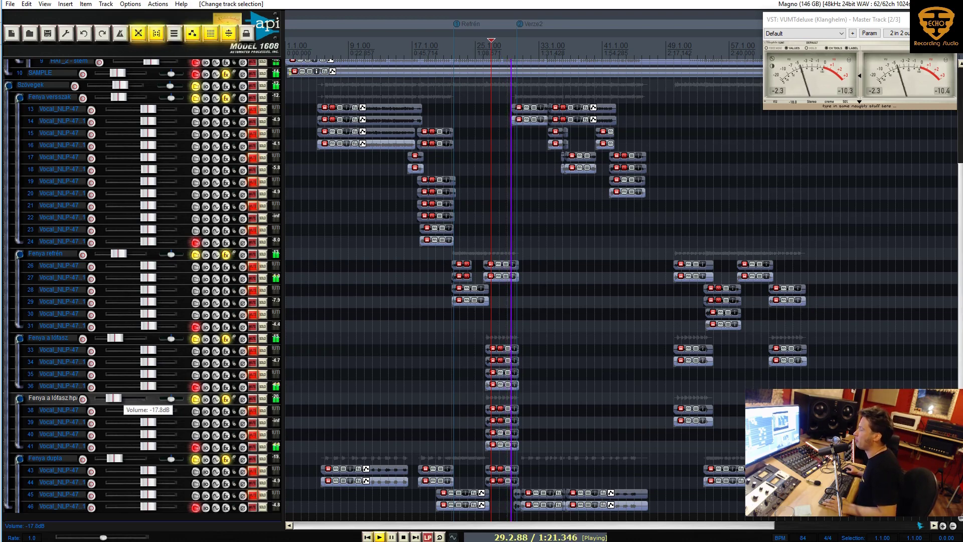
click(252, 400)
click(252, 401)
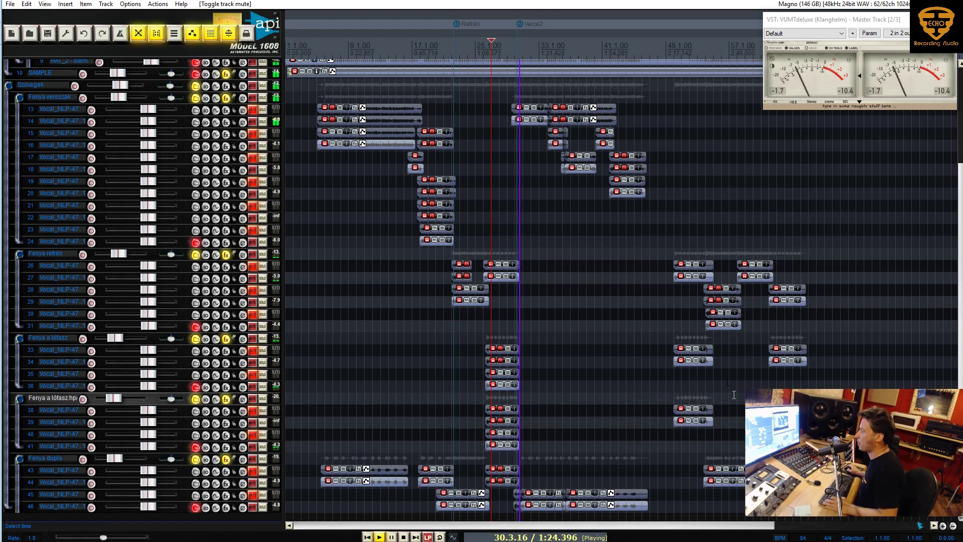
Step: Compare the mix with the master track's bx_townhouse Buss Compressor bypassed and active, and close the compressor again
scroll(195, 352, down, 1)
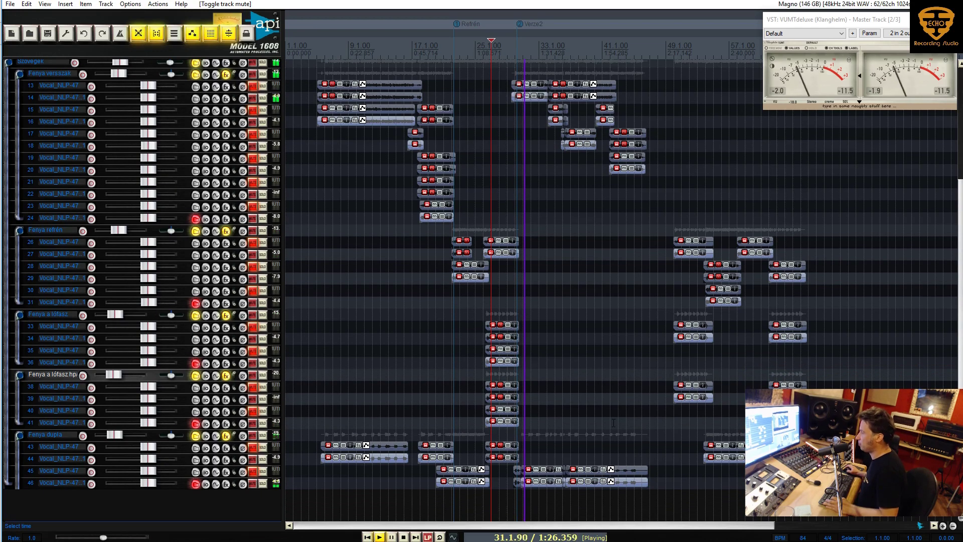
scroll(654, 431, up, 2)
ctrl+scroll(713, 440, up, 2)
scroll(713, 440, down, 2)
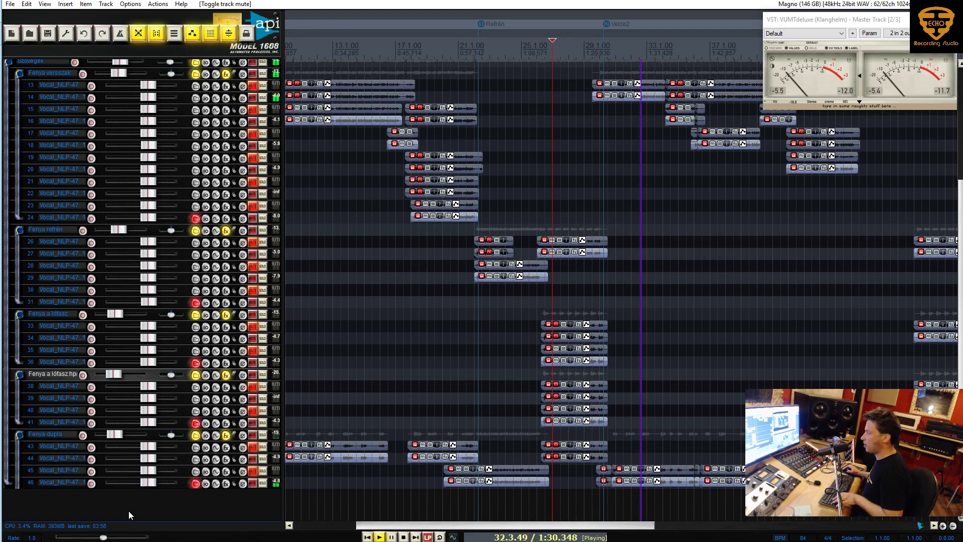
scroll(146, 348, up, 5)
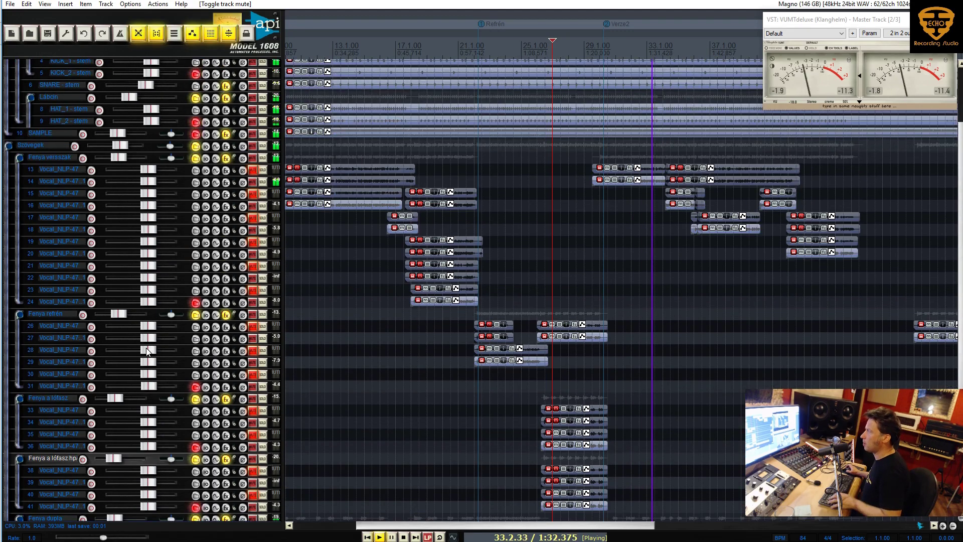
right_click(236, 89)
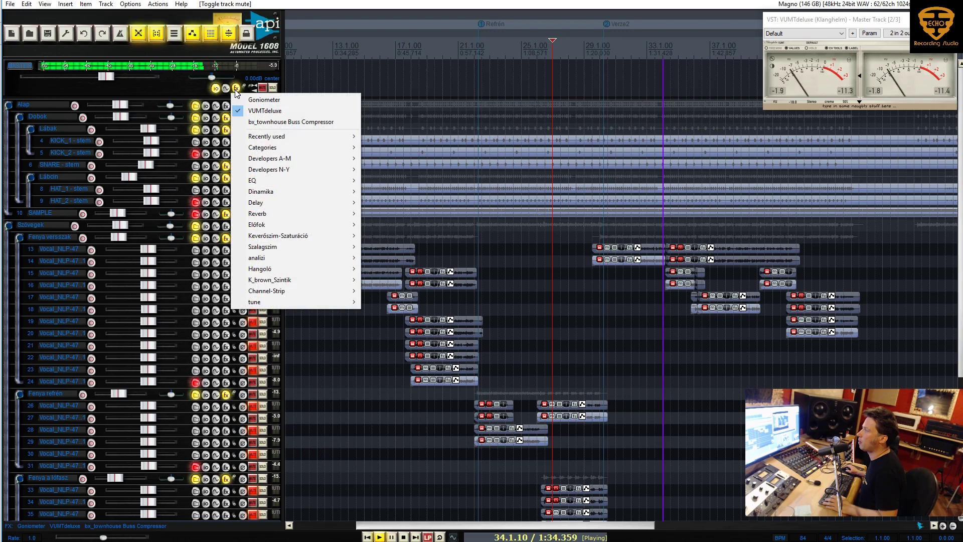
click(291, 123)
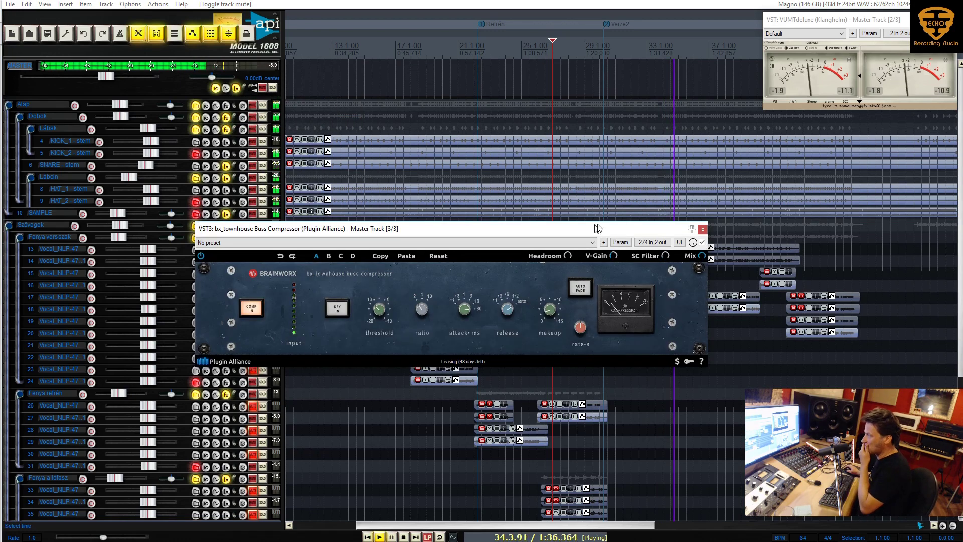
click(703, 243)
click(703, 242)
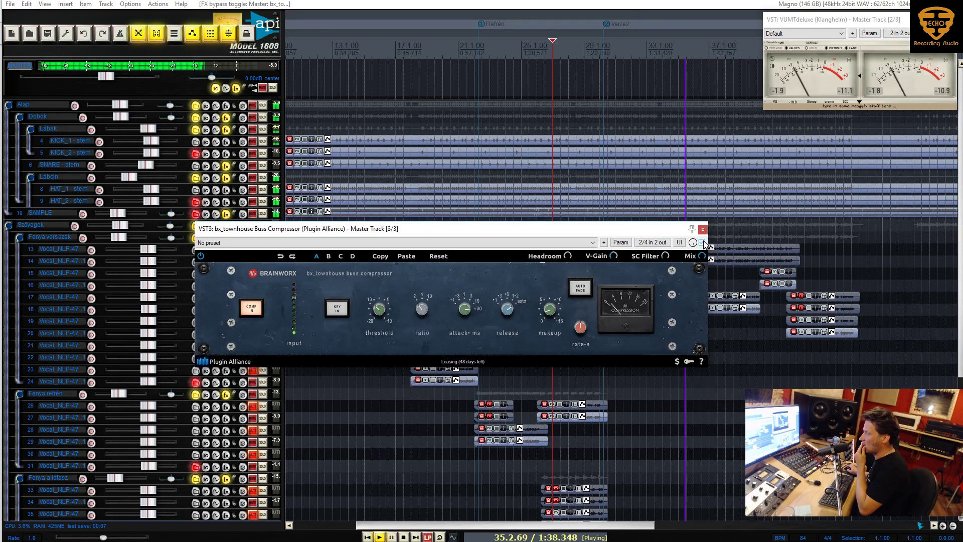
click(703, 230)
Step: Add five new tracks below the vocal groups and turn the first into a folder named Return holding the others
scroll(151, 365, down, 5)
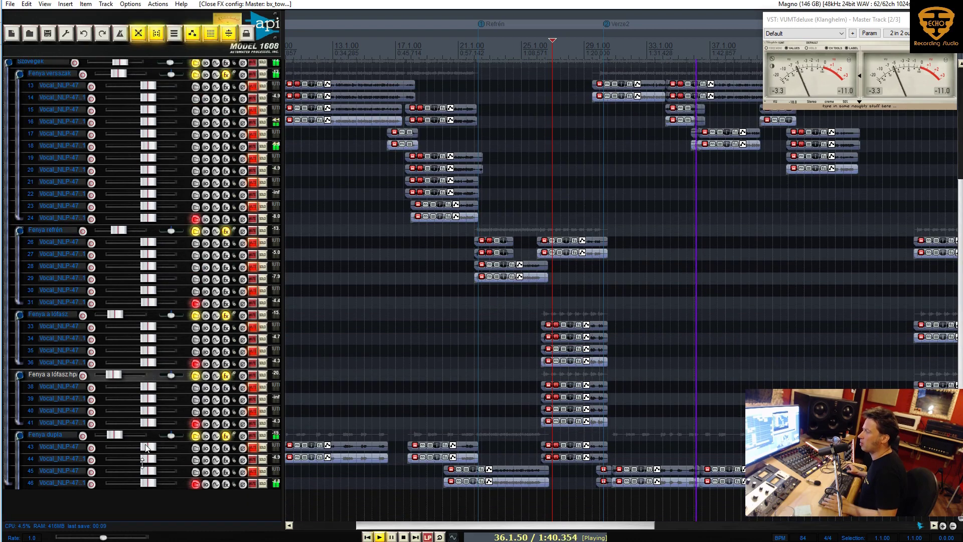
double_click(63, 504)
key(ctrl+t)
key(ctrl+t)
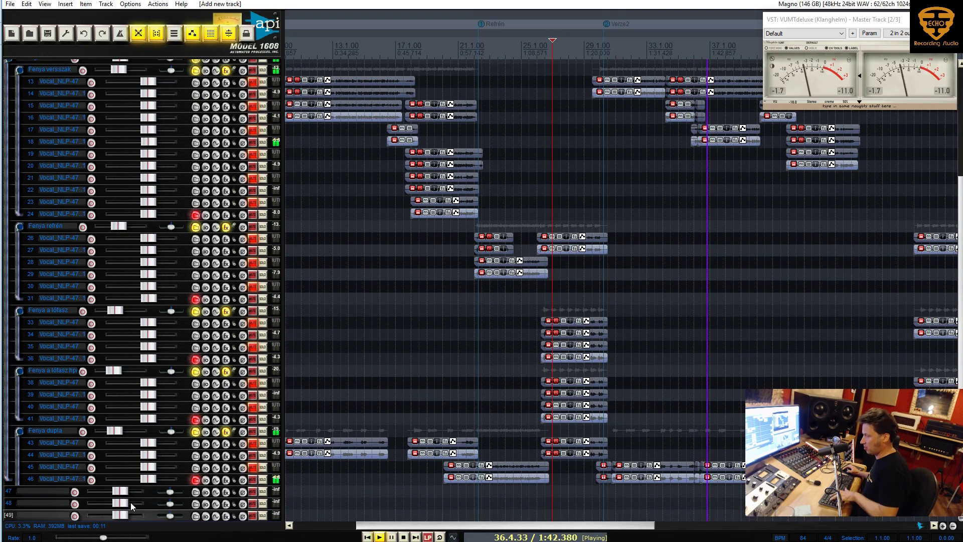
double_click(130, 502)
double_click(130, 502)
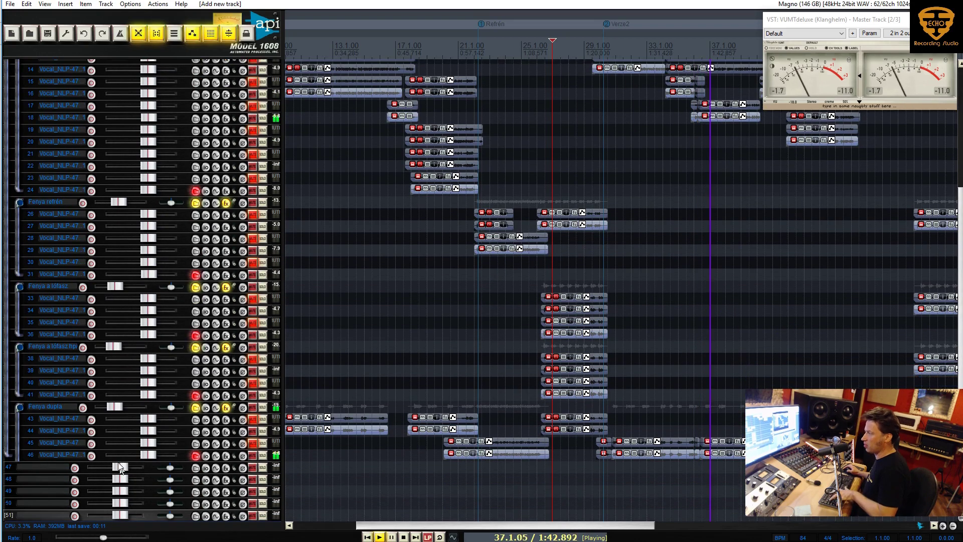
click(197, 468)
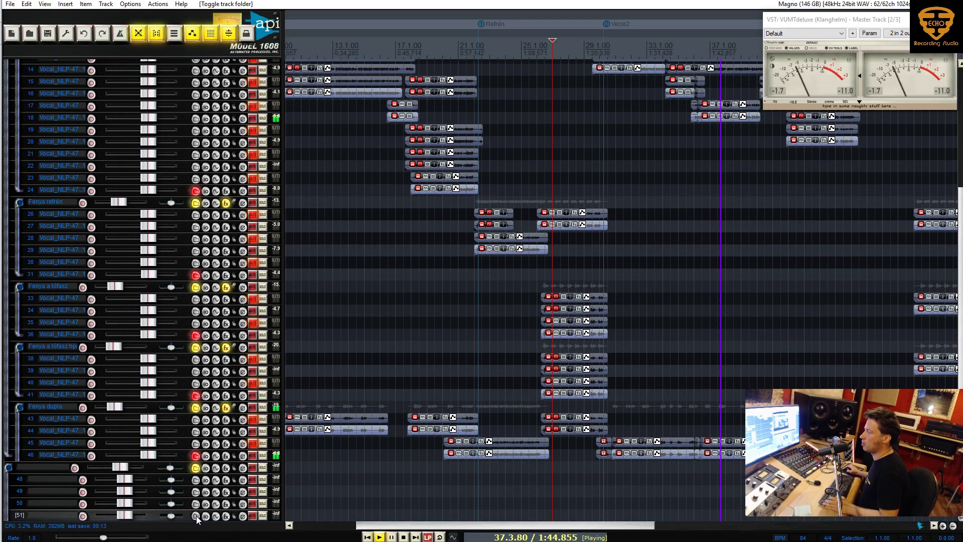
click(40, 467)
text(Return)
key(Return)
Step: Name the first three tracks inside the Return folder 15 ips, Szöveg delay and Dupla delay
click(46, 477)
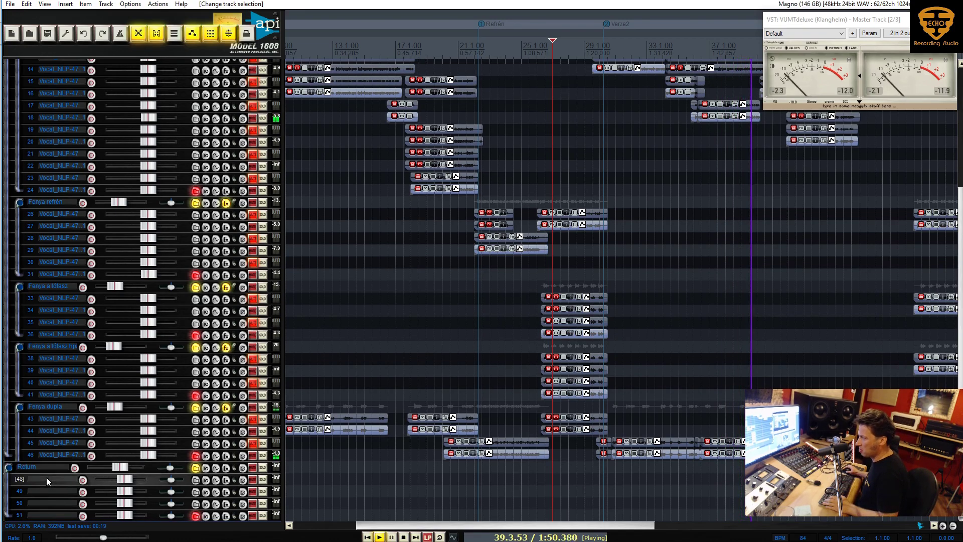
text(15 ips)
key(Return)
double_click(49, 490)
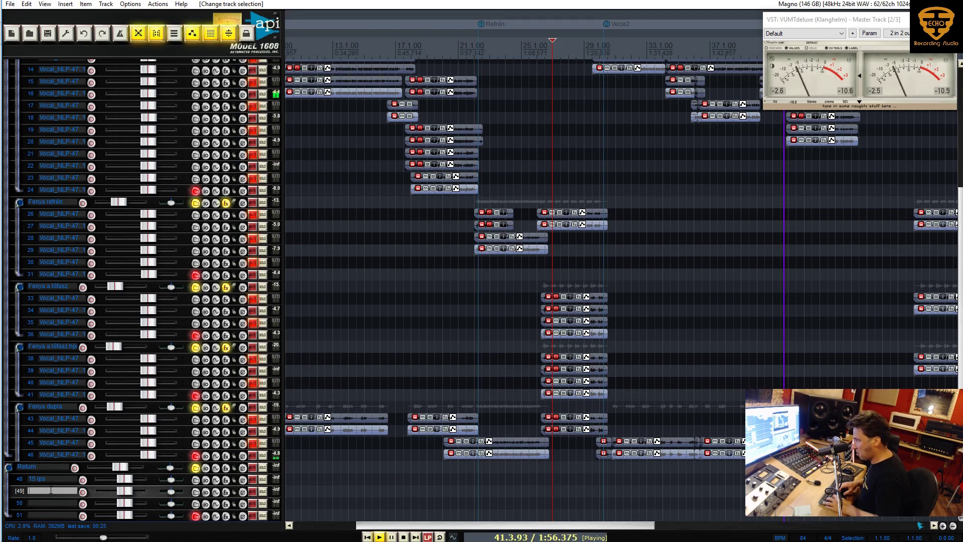
text(Szoveg delay)
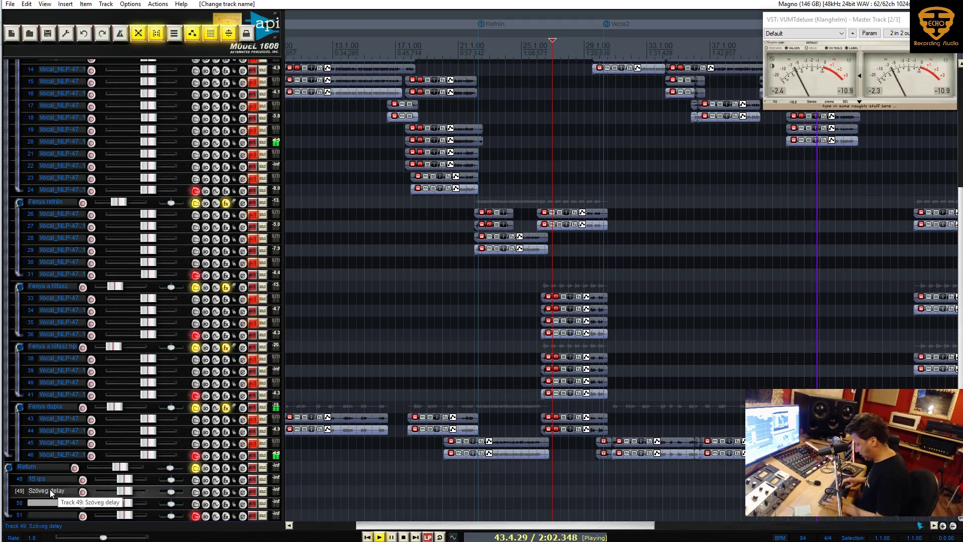
text(la dela)
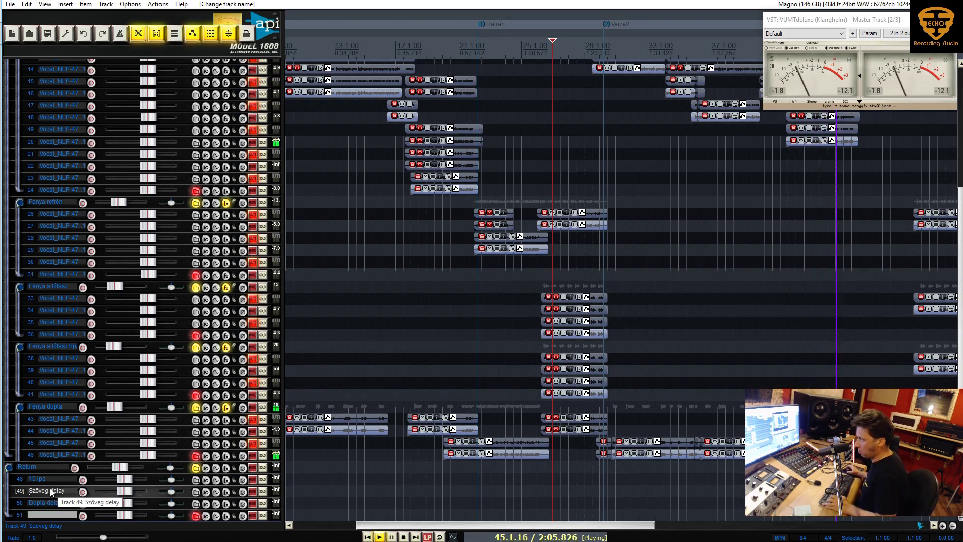
Step: Insert another track below Dupla delay in the Return folder and name it Szöveg reverb
scroll(49, 489, down, 1)
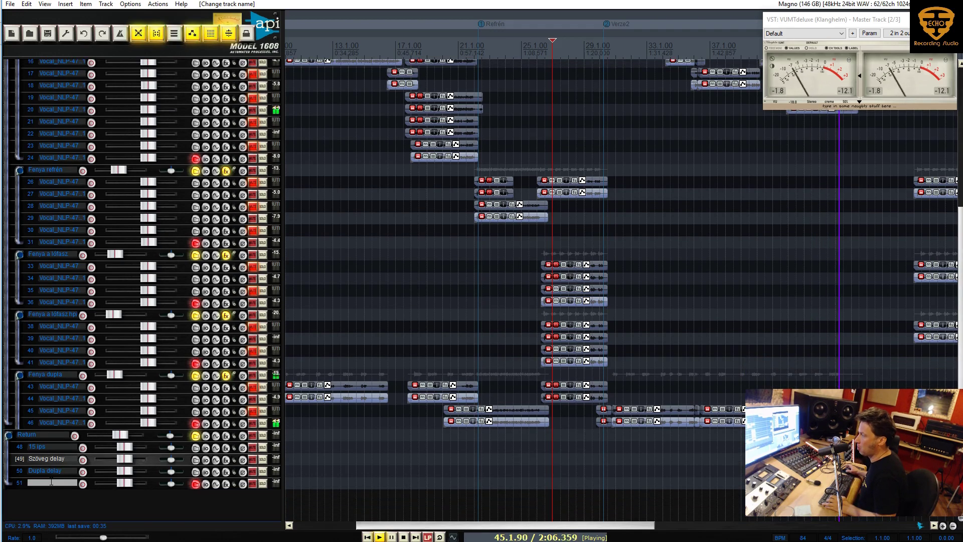
click(54, 470)
key(ctrl+t)
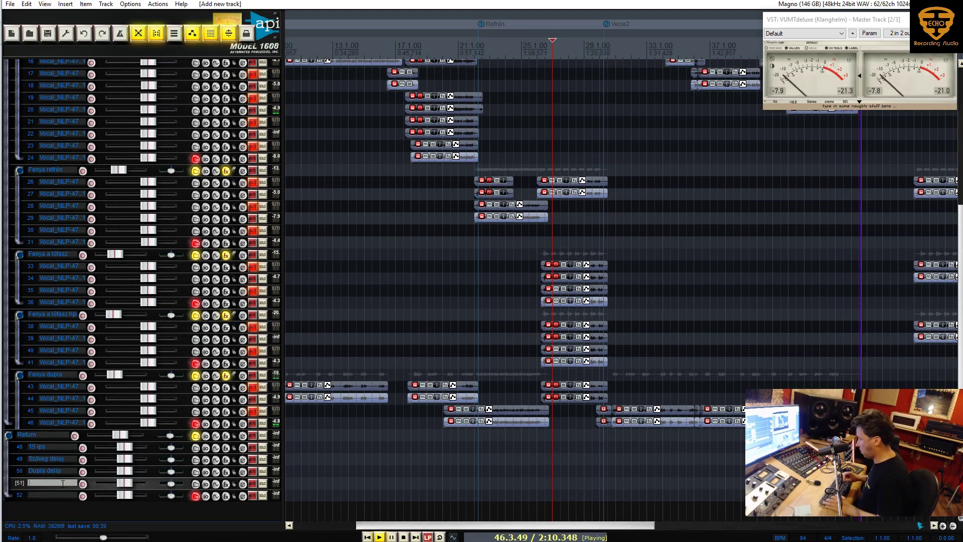
text(Szöveg reverb)
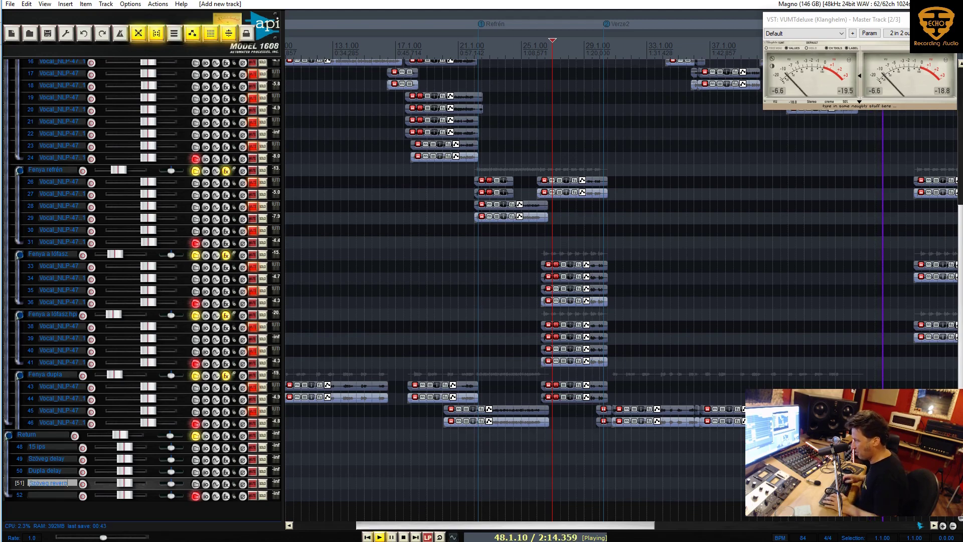
key(Return)
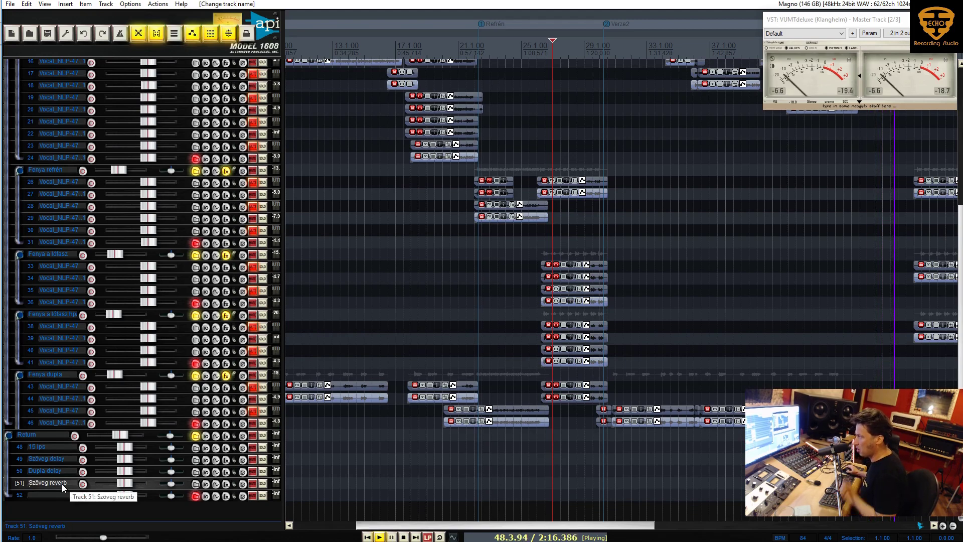
Step: Insert a track below Szöveg delay in the Return folder and name it Refrén delay
click(64, 459)
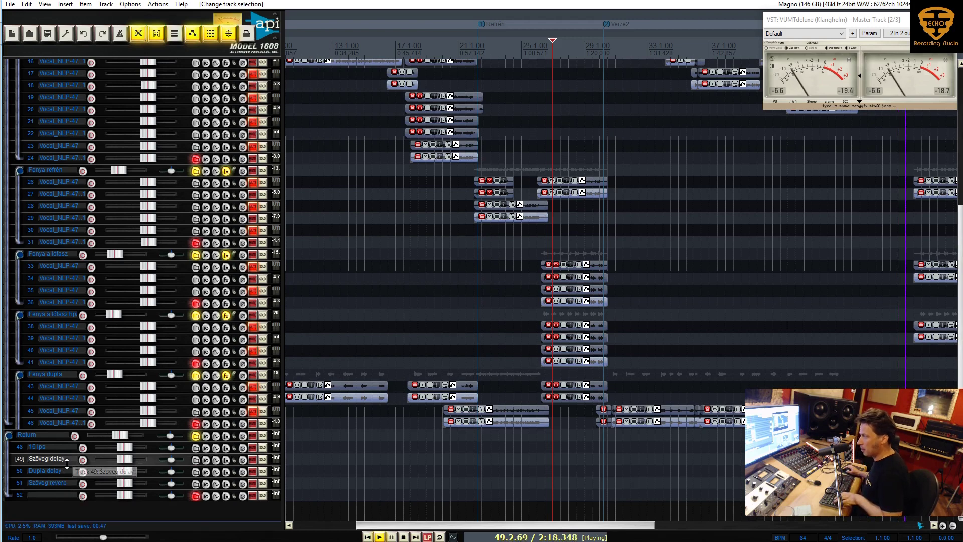
key(ctrl+t)
text(Refrén)
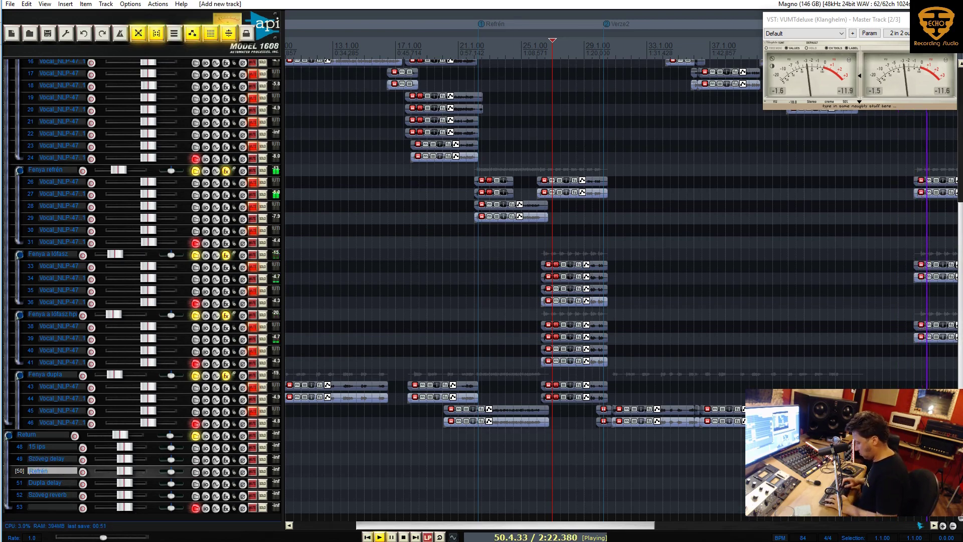
text( dealy)
key(Return)
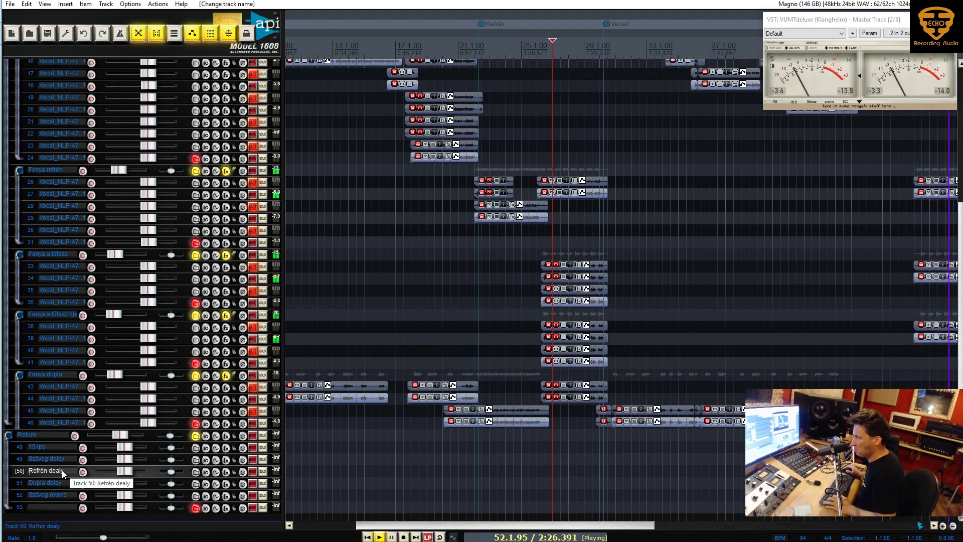
click(61, 470)
key(BackSpace)
key(BackSpace)
key(BackSpace)
text(lay)
key(Return)
Step: Add EchoBoy to the 15 ips track, load the 15 ips Tape Echo preset from 01 Classics and adjust its dry/wet mix
right_click(227, 449)
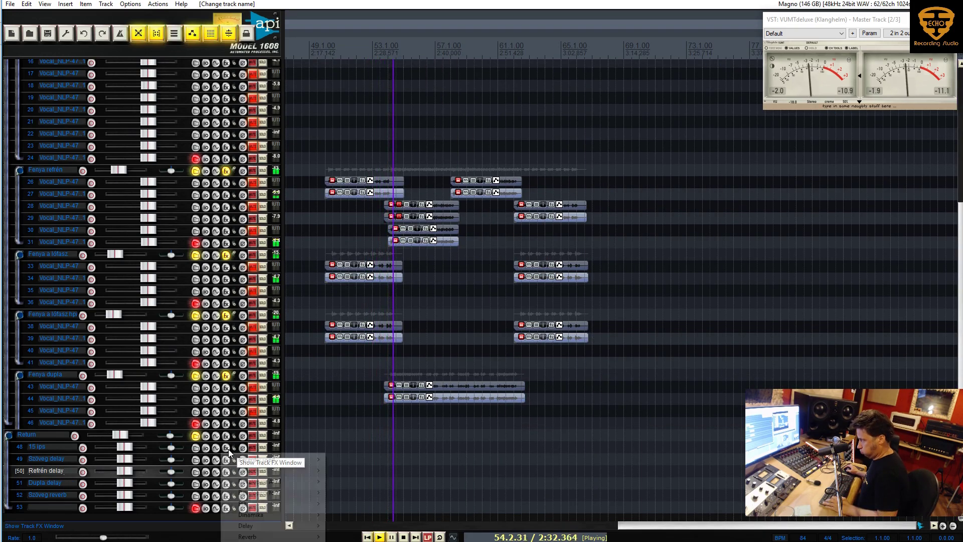
mouse_move(284, 530)
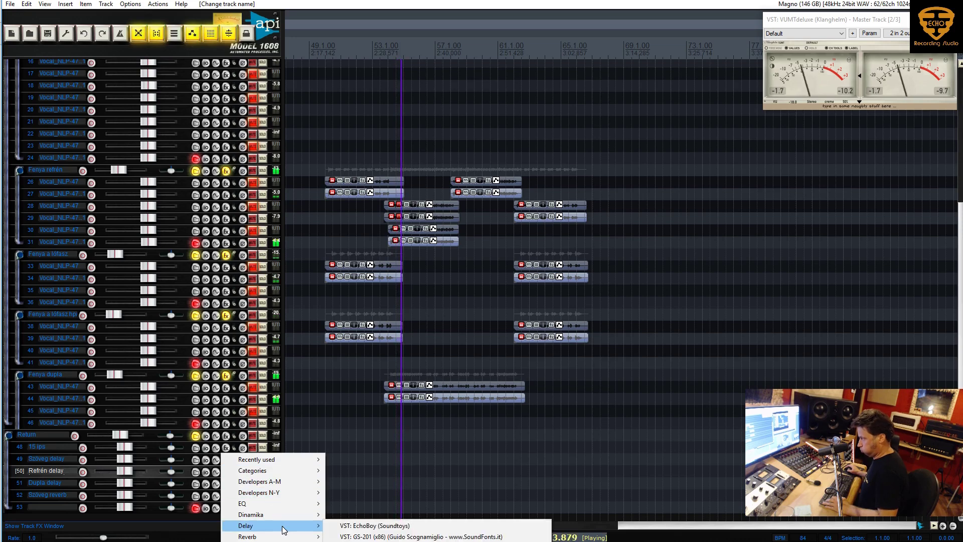
click(341, 523)
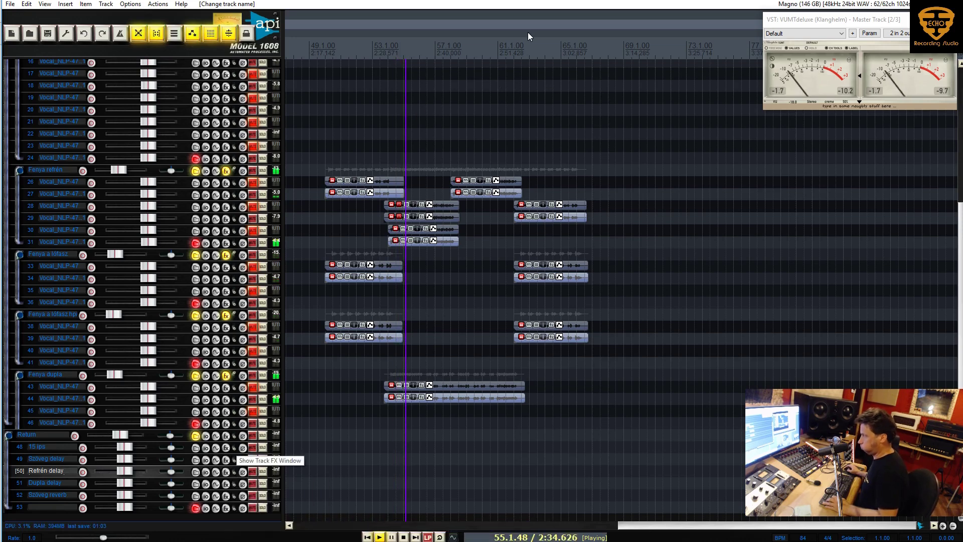
drag(869, 92, 261, 234)
click(271, 259)
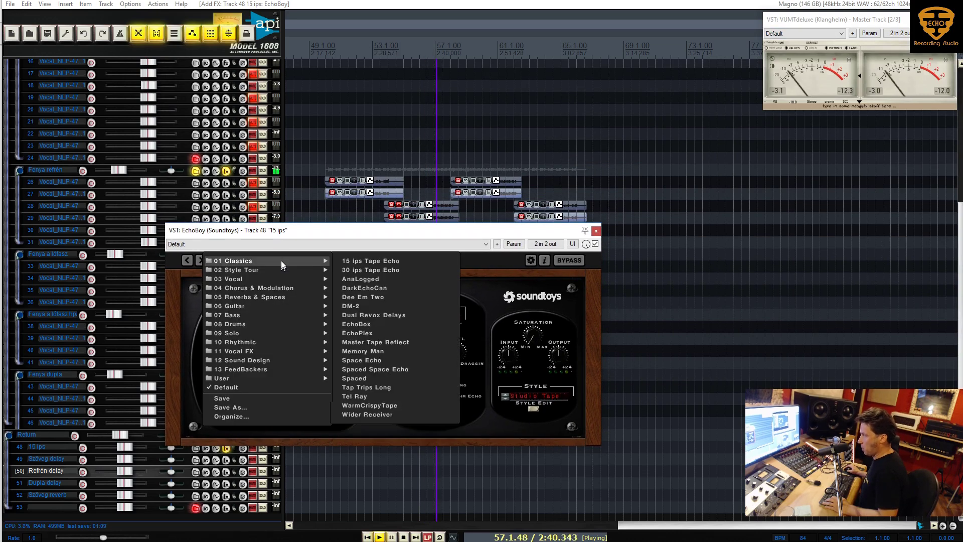
click(374, 260)
drag(206, 337, 207, 347)
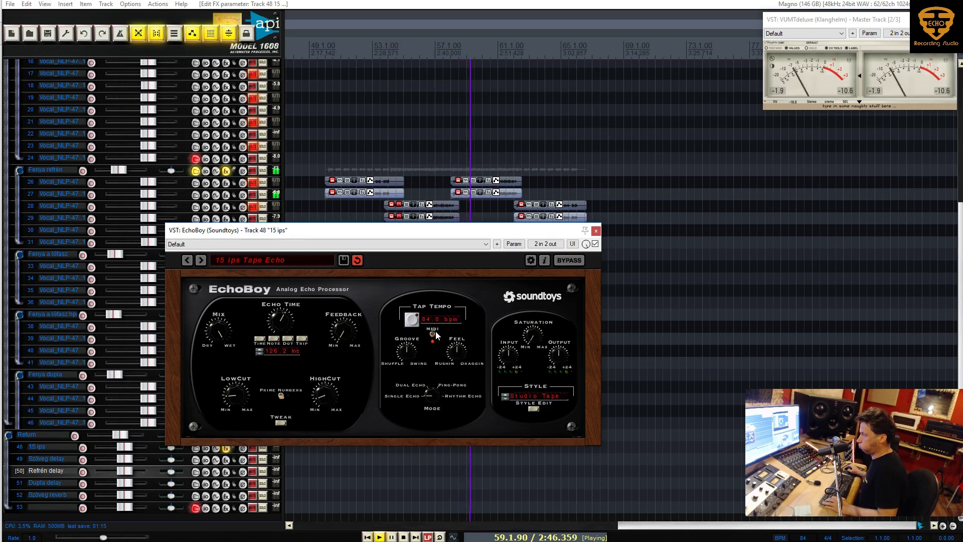
Step: Add a send from the Fenya versszak folder to the 15 ips track and set its level to -20 dB
drag(557, 236, 832, 311)
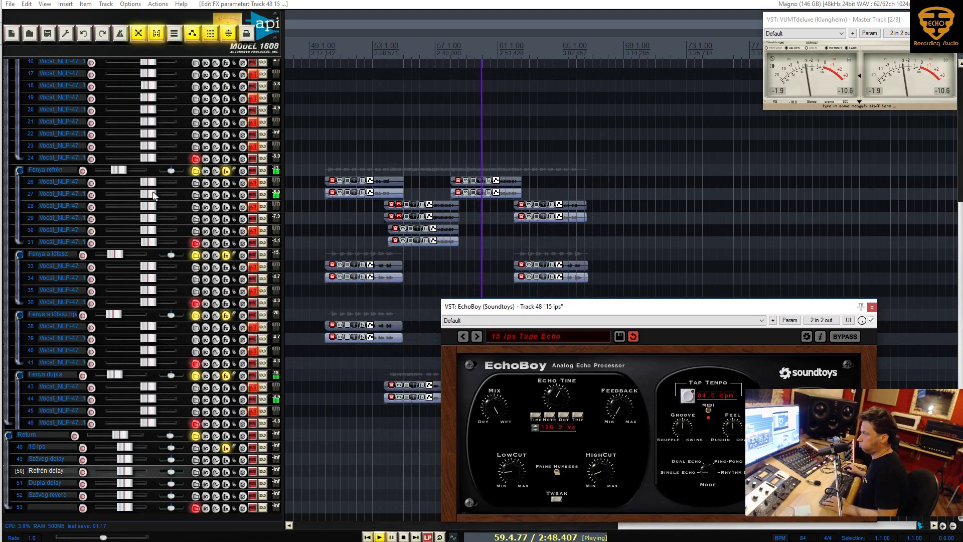
scroll(168, 218, up, 4)
scroll(169, 218, up, 1)
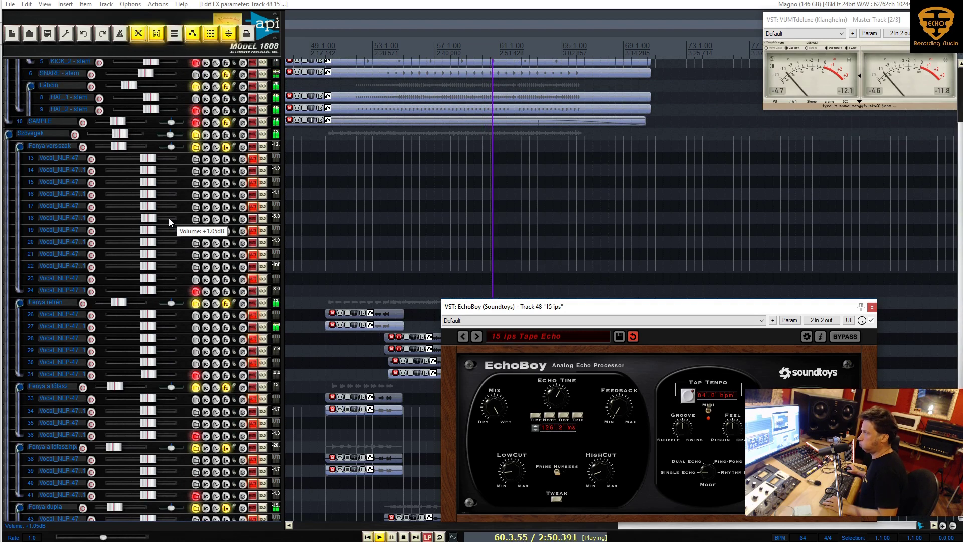
scroll(359, 259, down, 3)
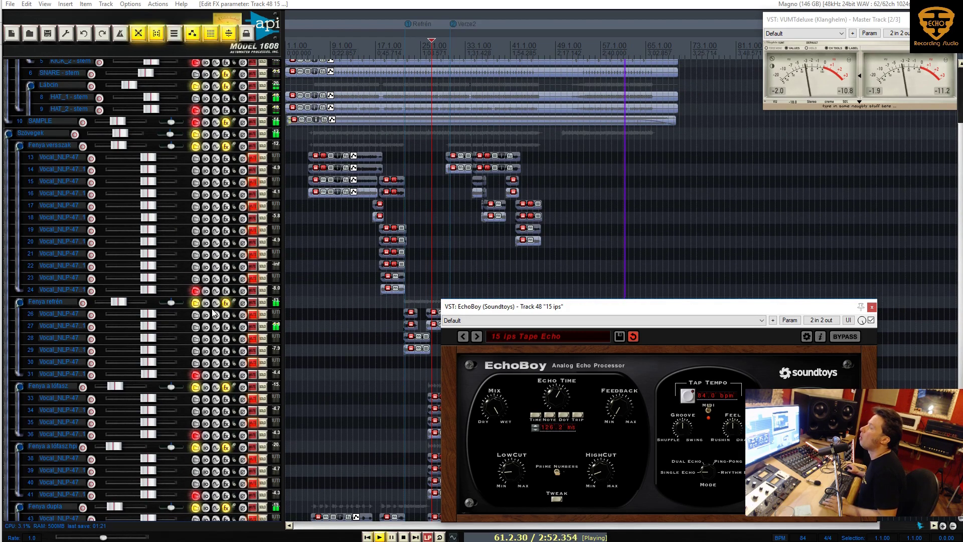
click(206, 146)
click(365, 223)
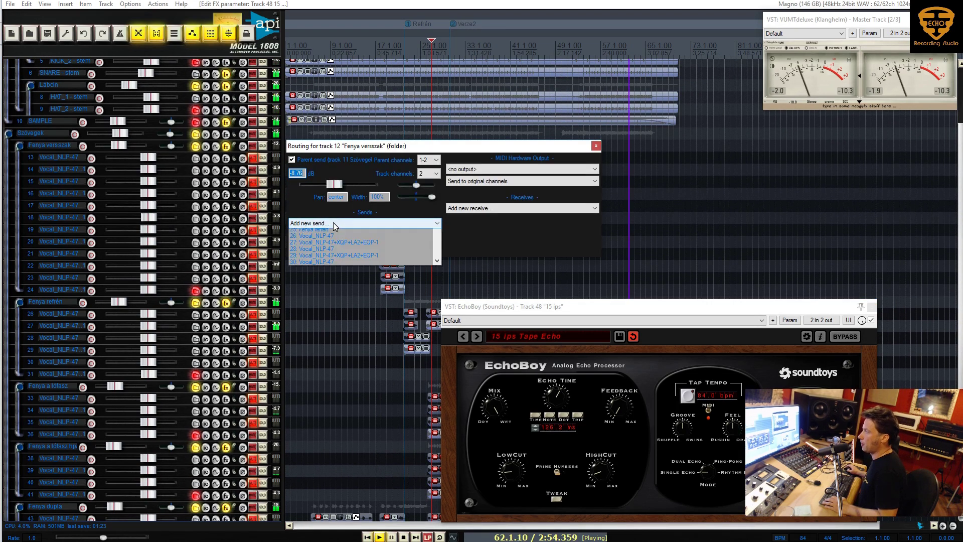
drag(437, 323, 440, 403)
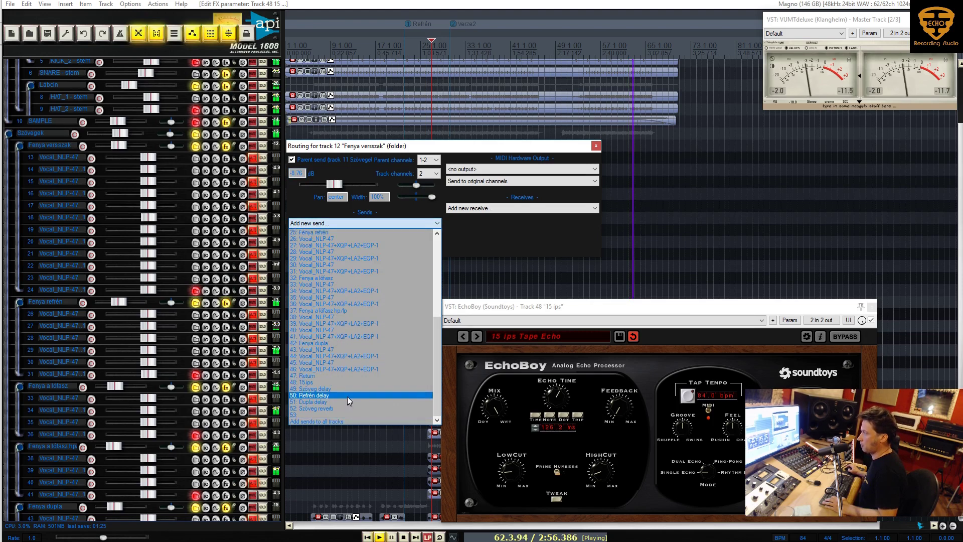
click(348, 383)
click(299, 246)
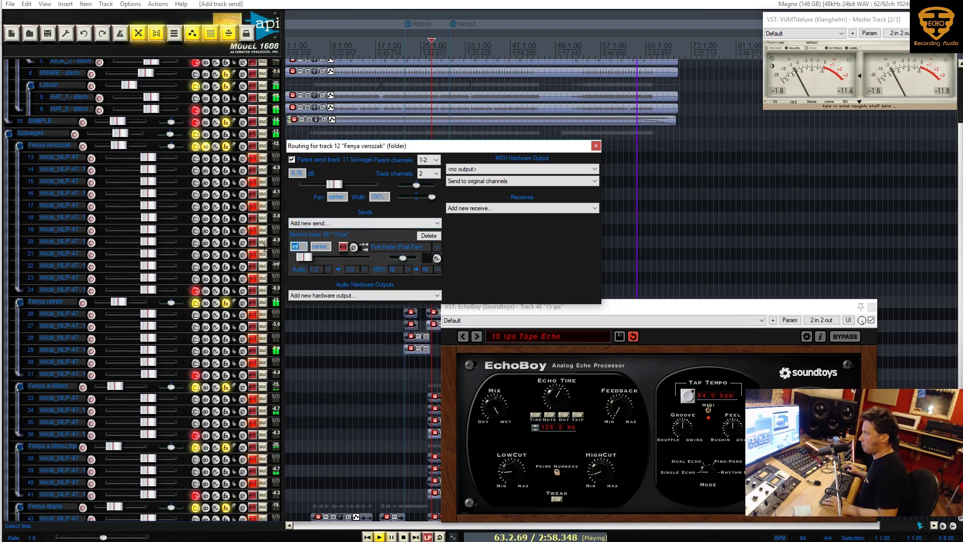
key(Return)
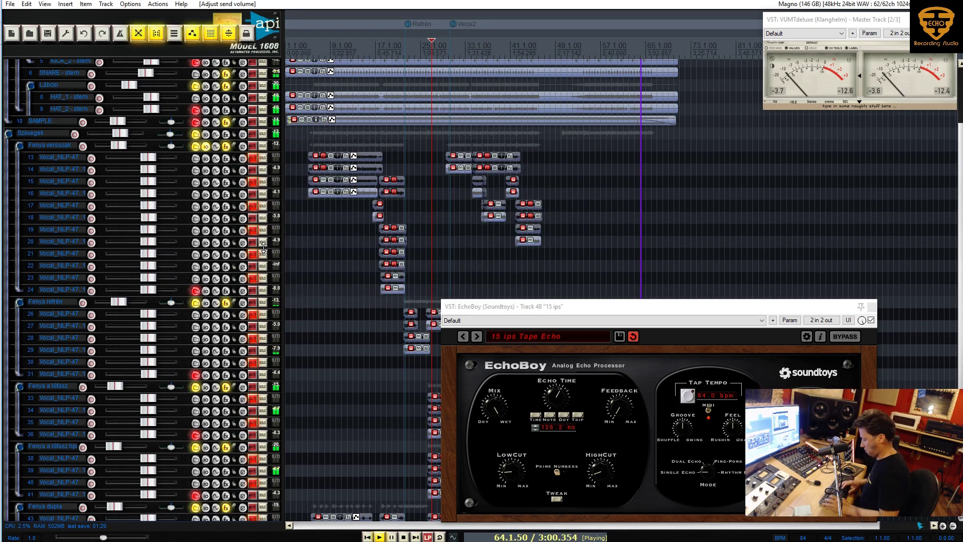
Step: Close EchoBoy and, in the mixer, copy Fenya versszak's 15 ips send to the Fenya refrén, Fenya a lófasz and Fenya a lófasz hp folders
key(ctrl+m)
click(871, 306)
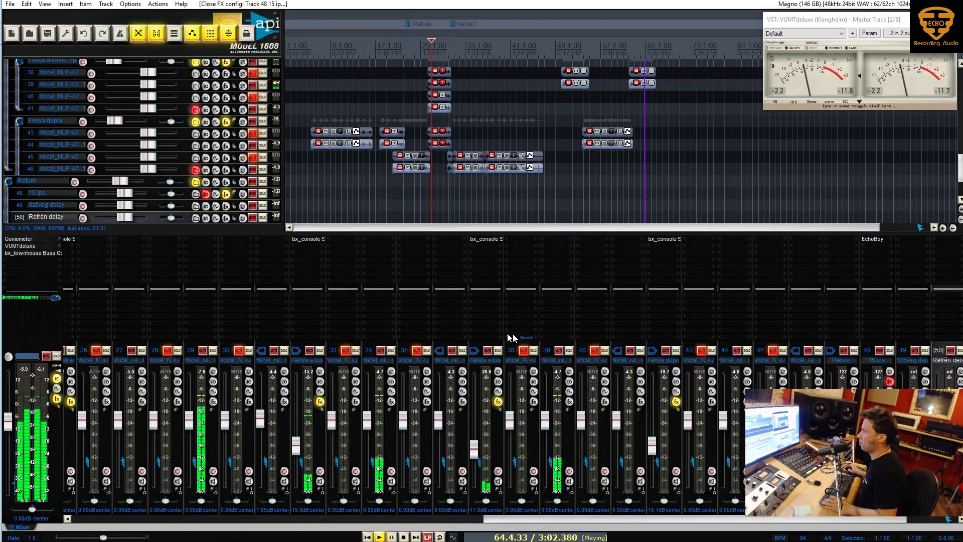
drag(503, 519, 172, 517)
drag(308, 296, 763, 296)
drag(552, 520, 739, 521)
drag(379, 297, 617, 300)
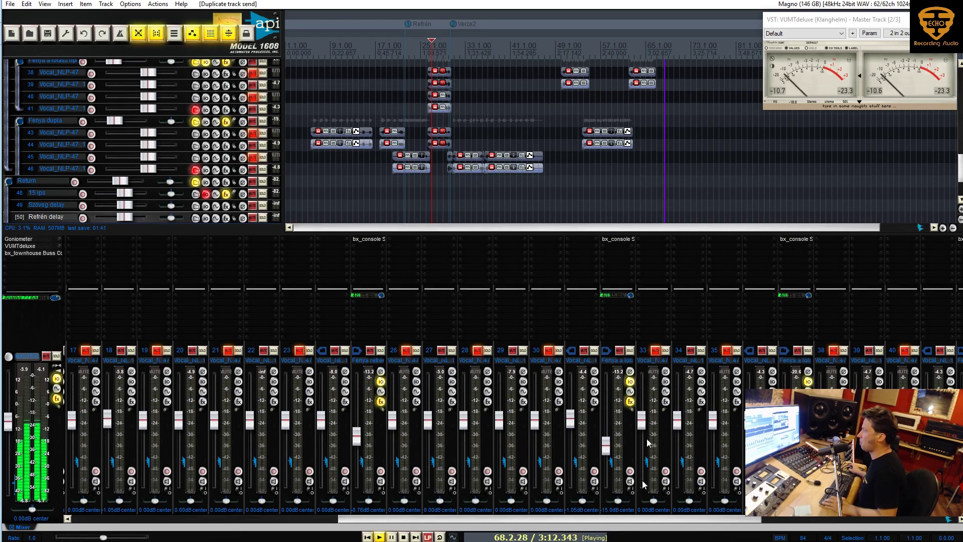
Step: Copy the 15 ips send to the Fenya dupla folder, restart playback from the song's beginning and hide the mixer
drag(626, 520, 703, 522)
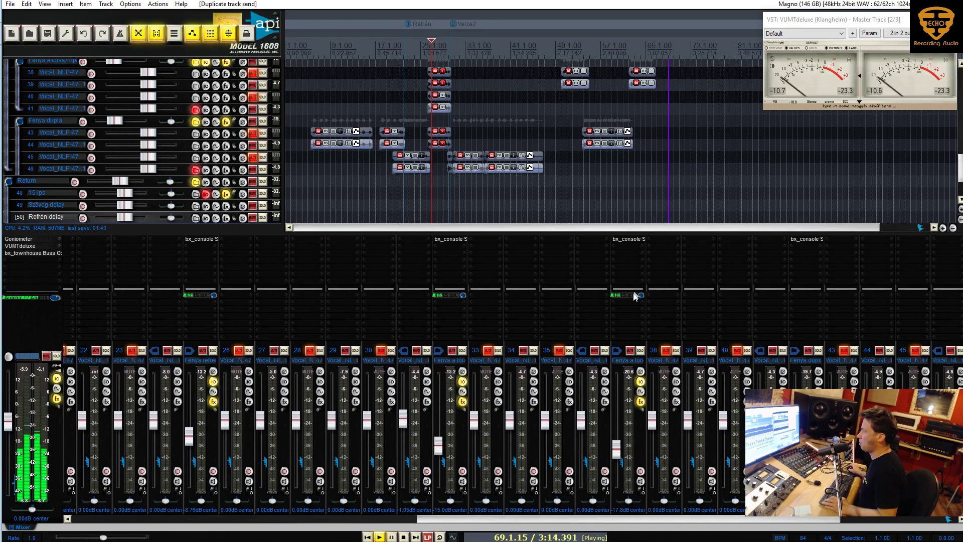
drag(633, 295, 803, 296)
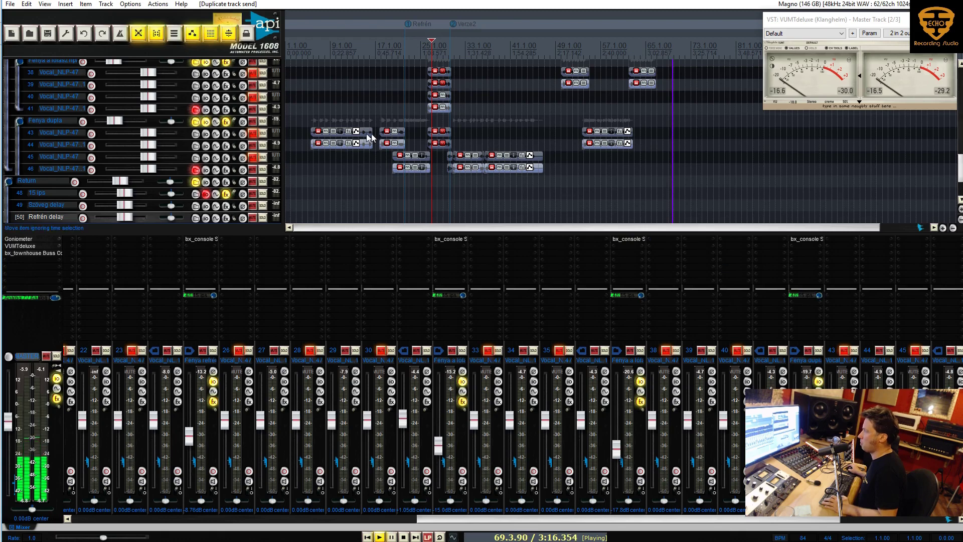
key(Home)
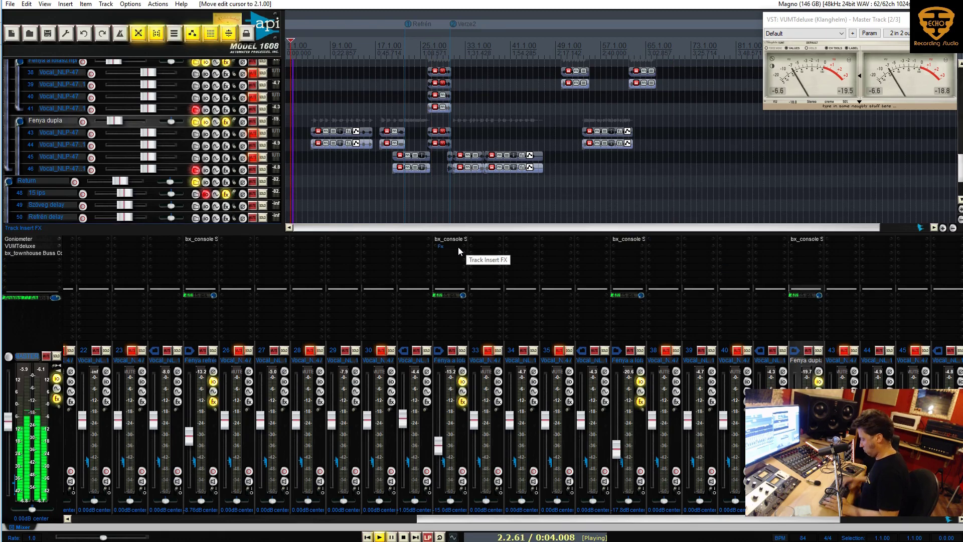
key(ctrl+m)
Step: Add EchoBoy to the Szöveg delay track and load the EchoPlex preset from 01 Classics
scroll(459, 247, down, 2)
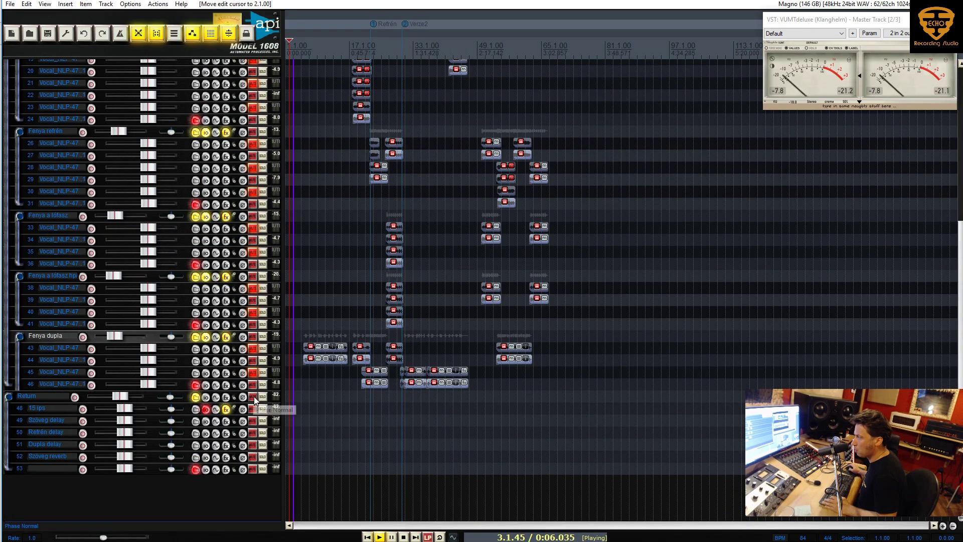
right_click(227, 421)
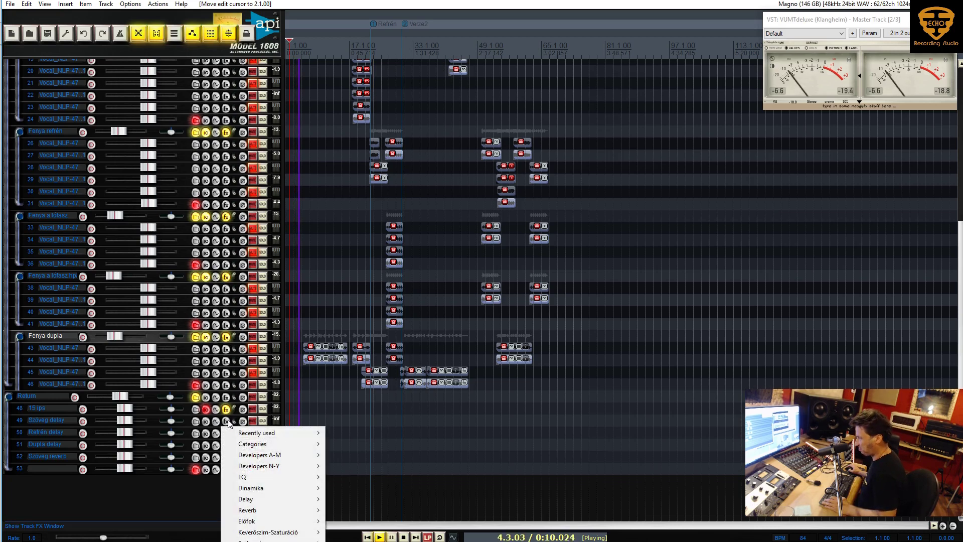
mouse_move(237, 435)
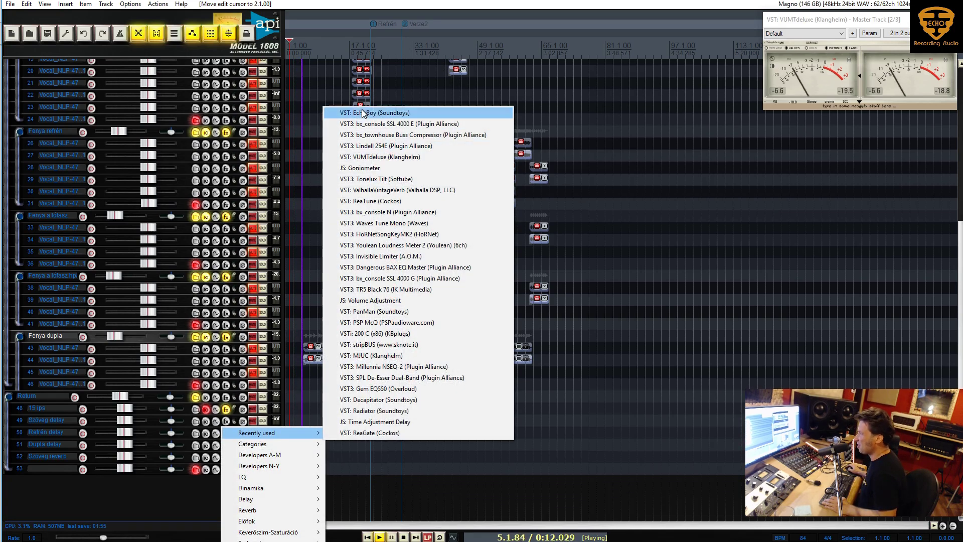
click(363, 113)
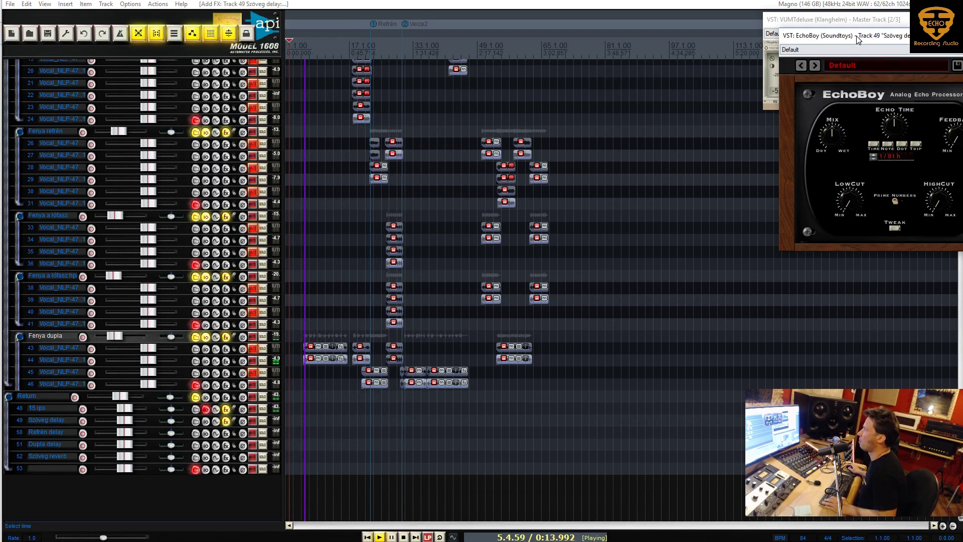
drag(858, 40, 280, 262)
click(276, 289)
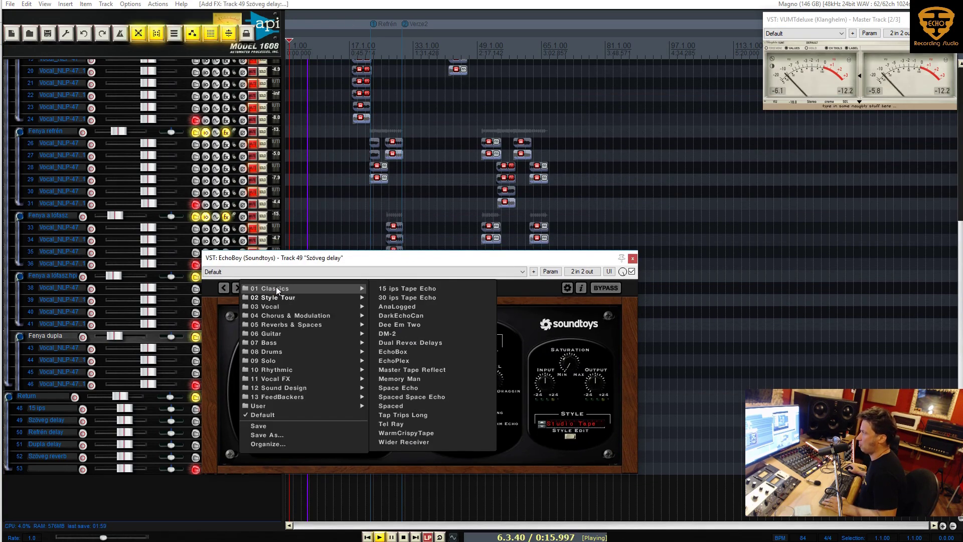
click(400, 364)
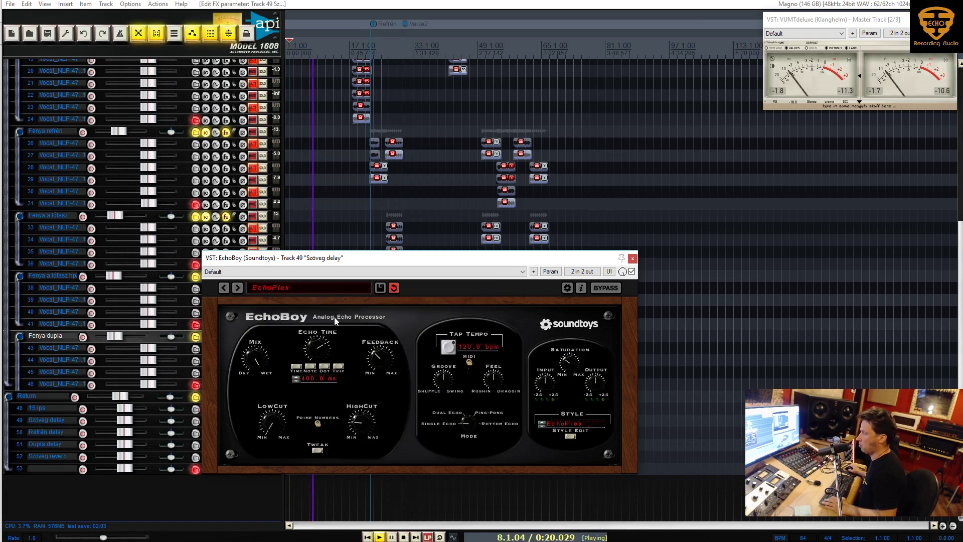
Step: Set EchoBoy's echo time on Szöveg delay to a 1/4 note and sync its tempo to MIDI
click(311, 367)
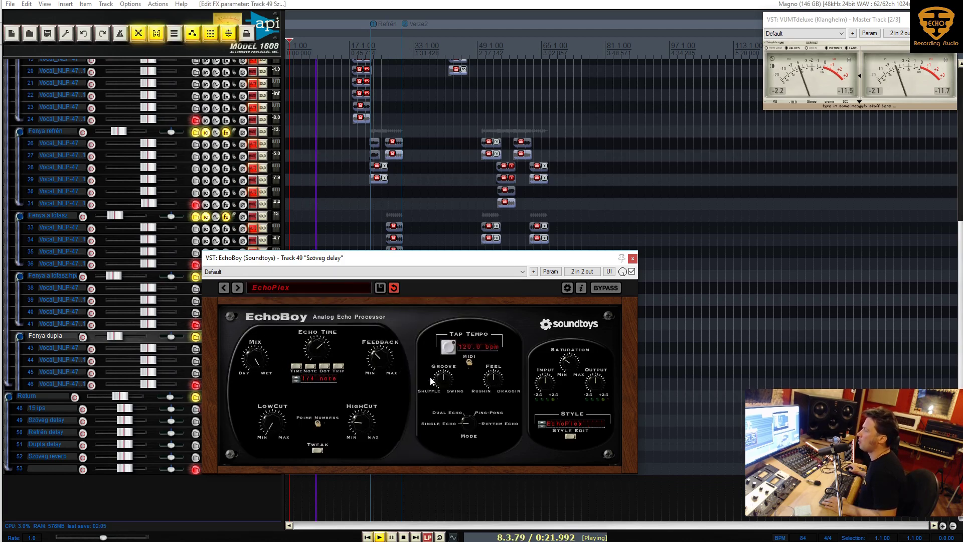
click(470, 361)
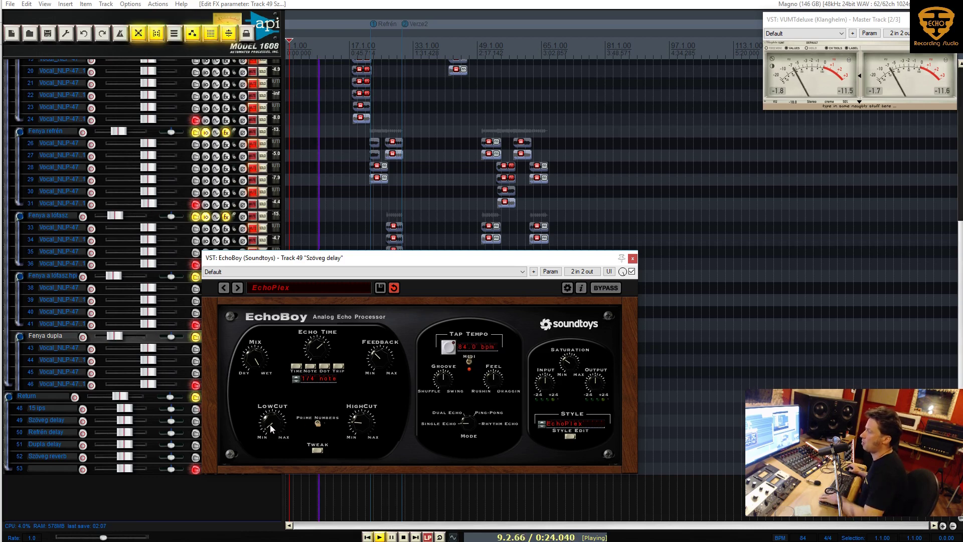
click(316, 449)
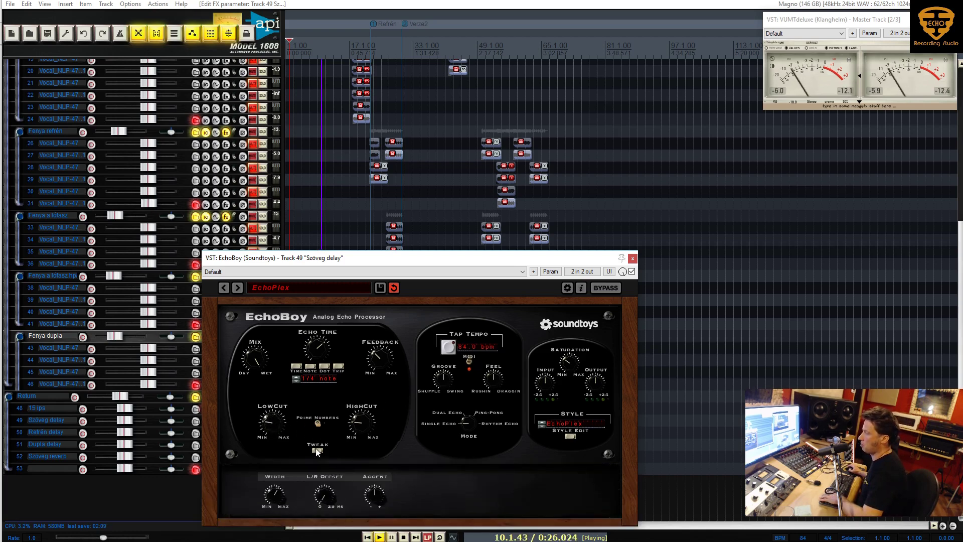
click(316, 449)
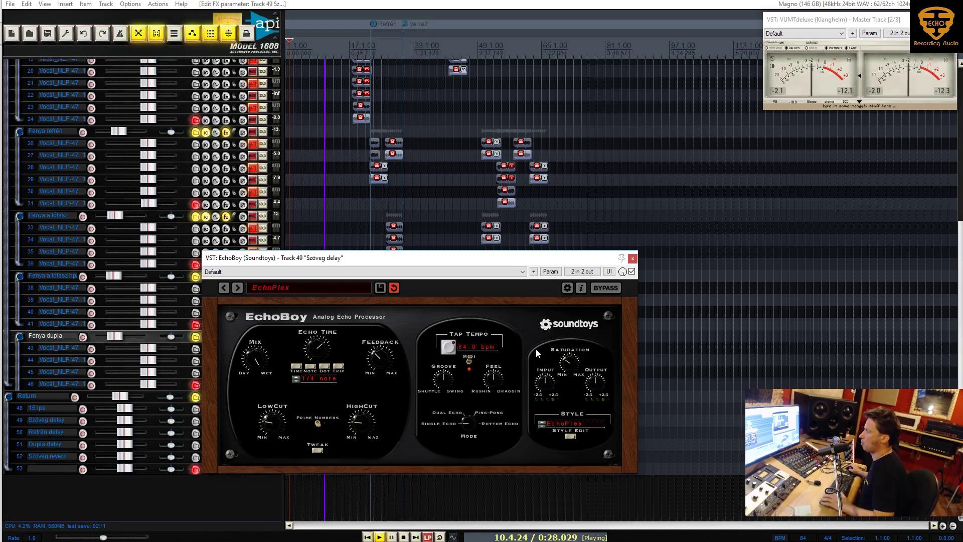
click(633, 259)
Step: Add a send from the Fenya versszak folder to the Szöveg delay track and adjust its level
scroll(196, 232, up, 5)
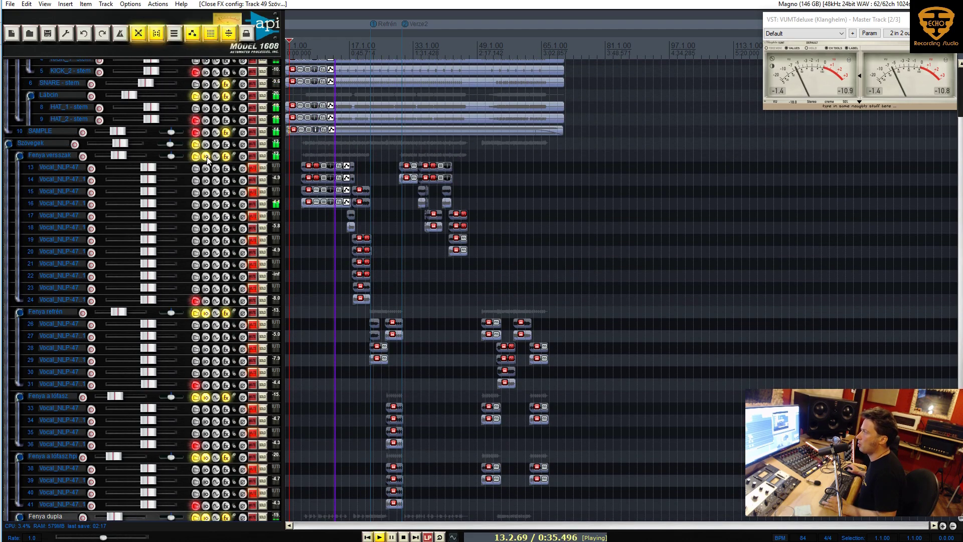
click(206, 157)
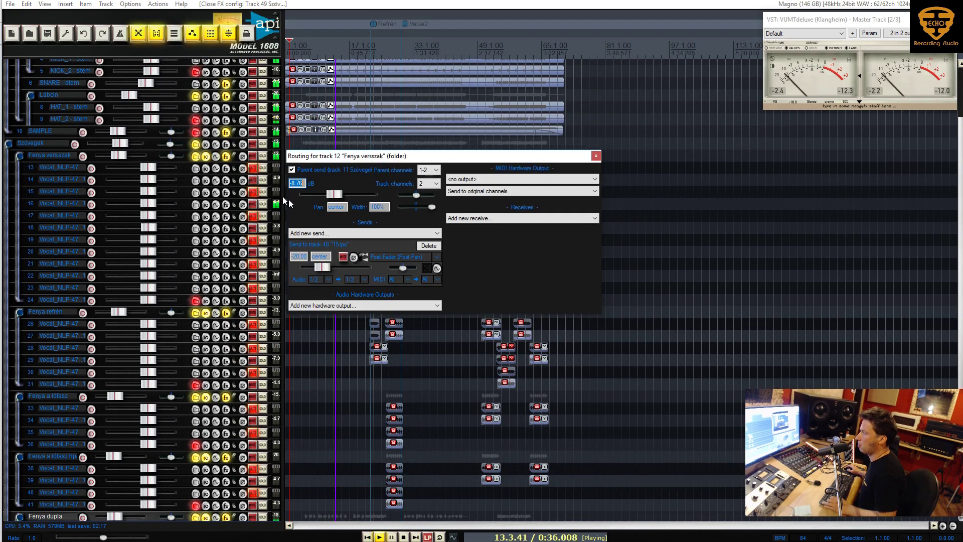
click(321, 233)
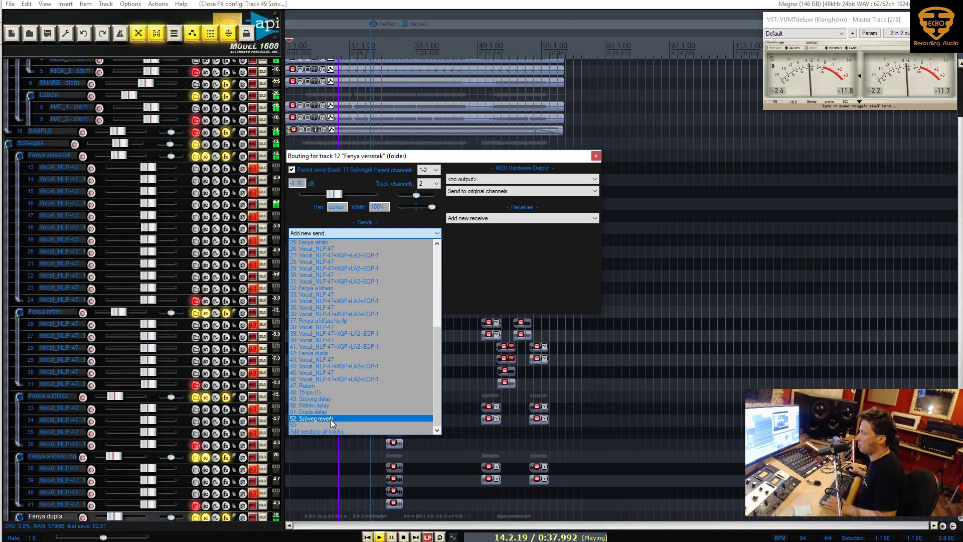
click(329, 393)
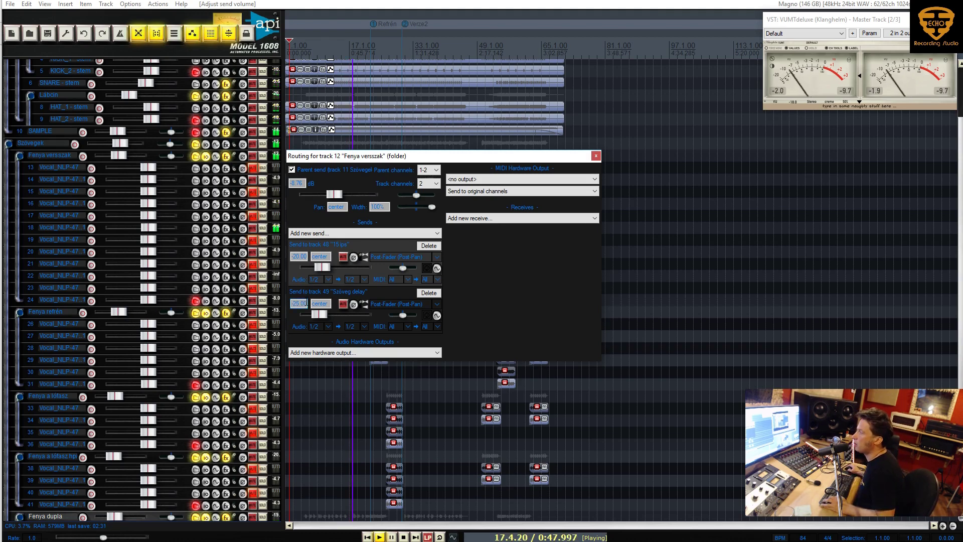
key(BackSpace)
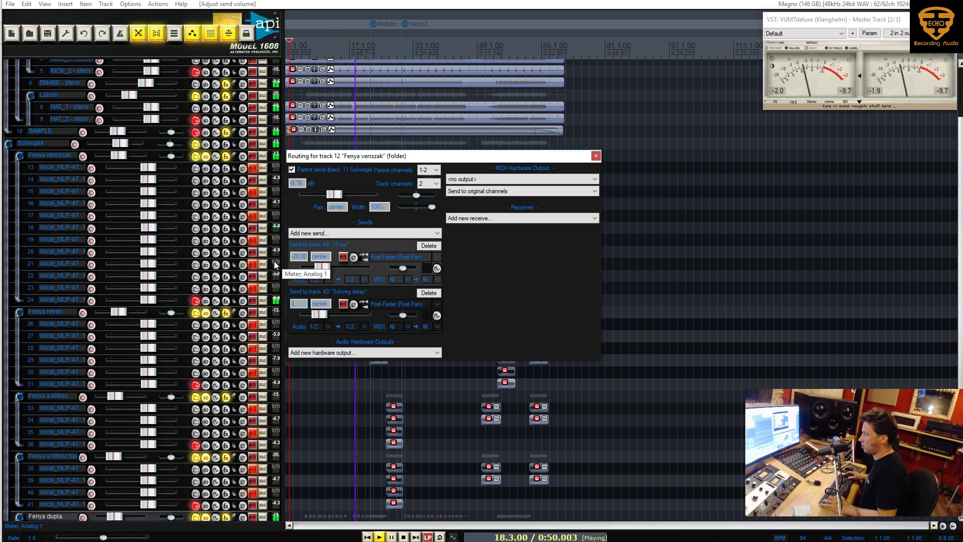
key(Return)
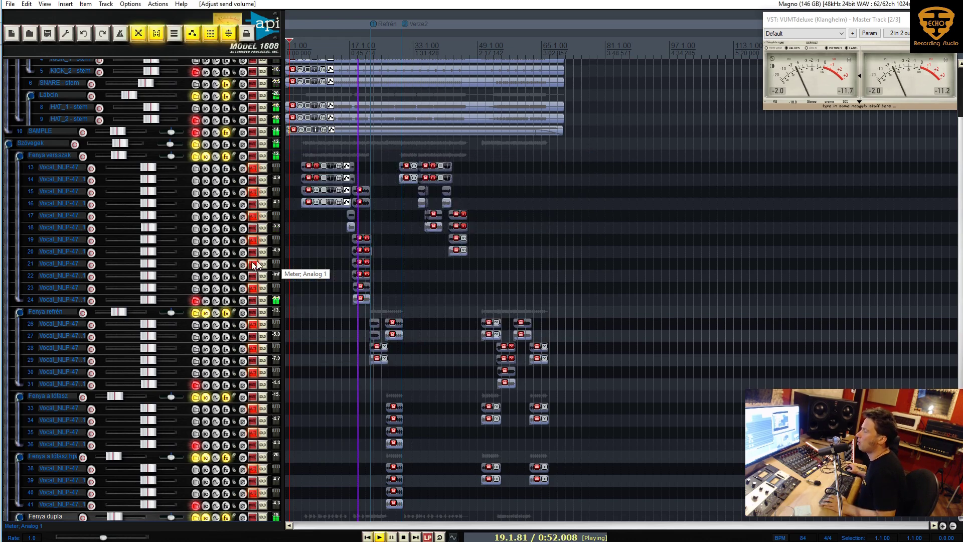
Step: Copy the EchoBoy plugin from the Szöveg delay track into the Refrén delay track's effects chain
scroll(198, 283, down, 5)
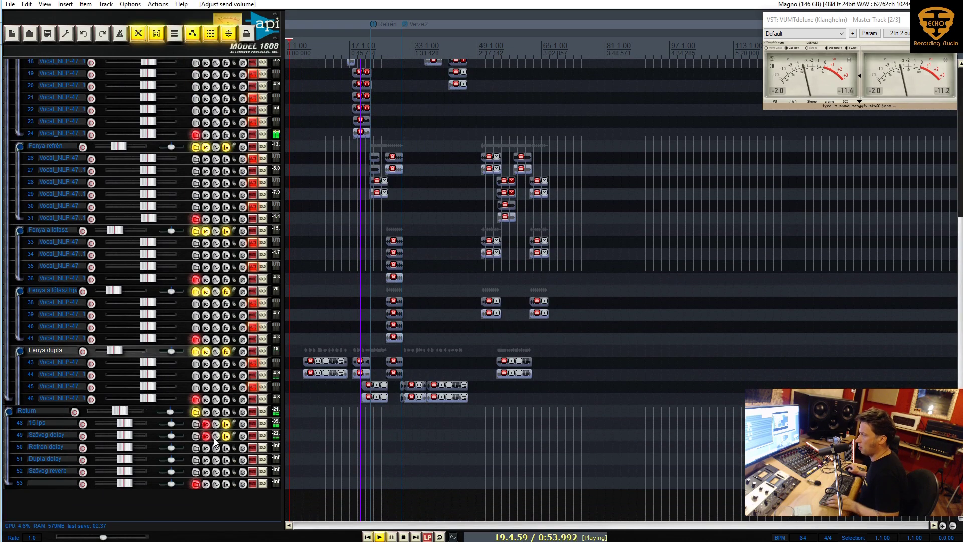
click(226, 436)
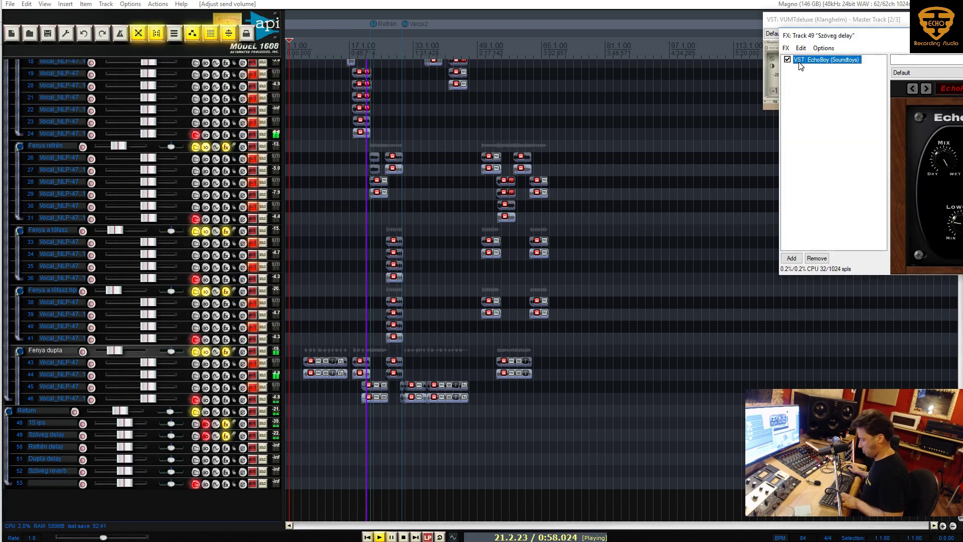
key(Escape)
click(226, 447)
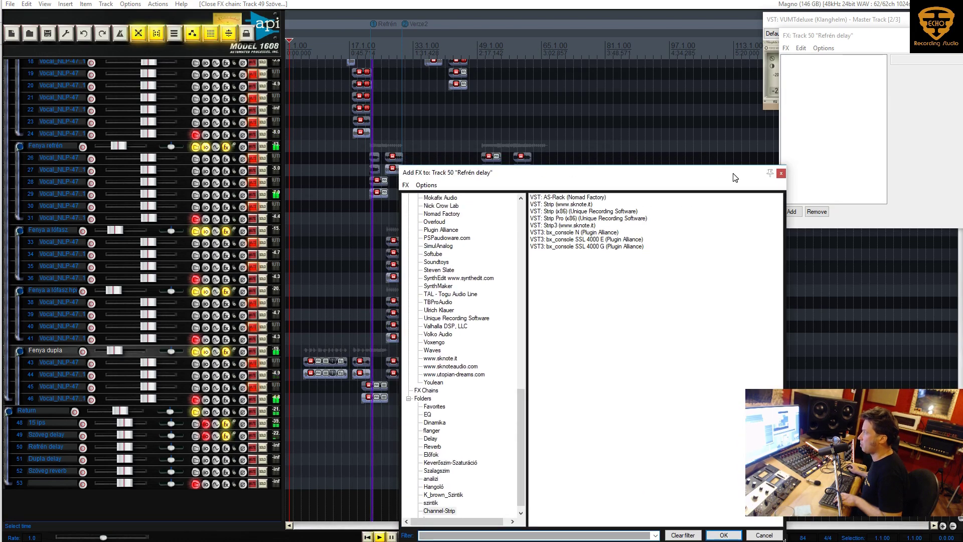
click(781, 173)
drag(860, 36, 137, 223)
key(ctrl+v)
click(597, 219)
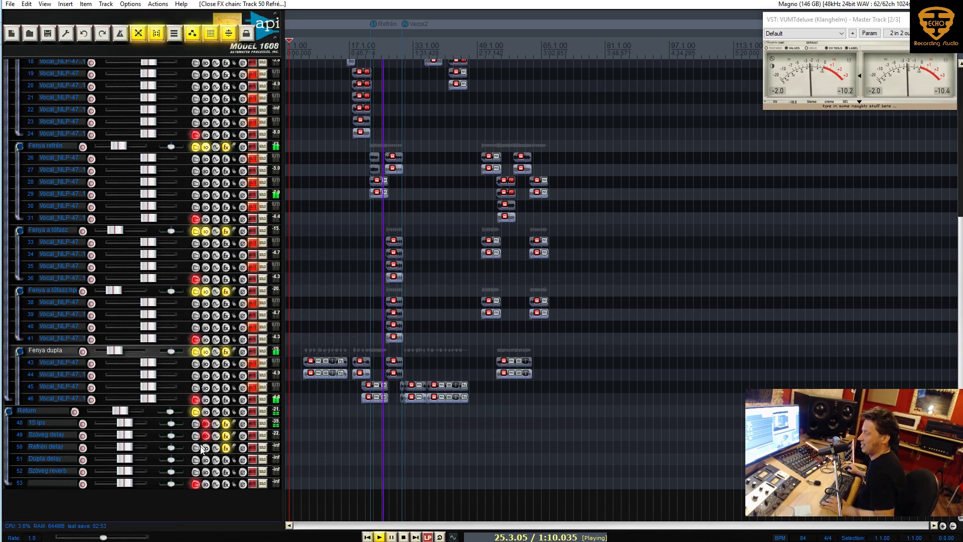
Step: Switch EchoBoy on the Refrén delay track to Dual Echo mode and show its tweak controls
right_click(224, 447)
click(255, 465)
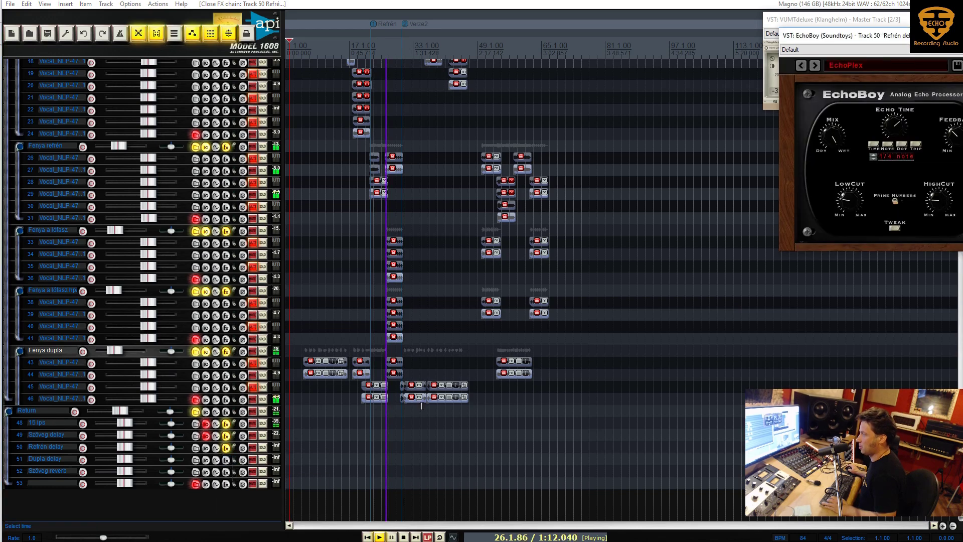
drag(890, 35, 409, 256)
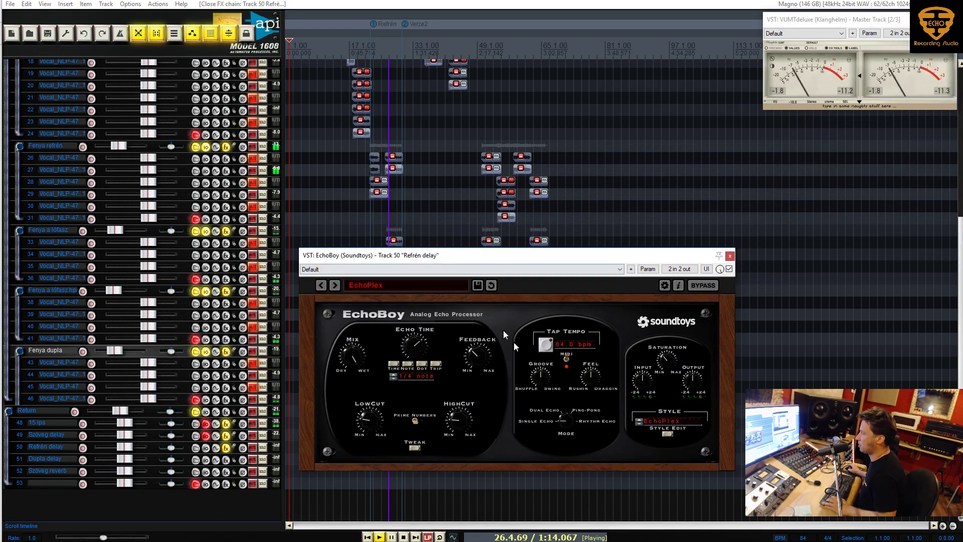
drag(567, 420, 564, 398)
click(415, 447)
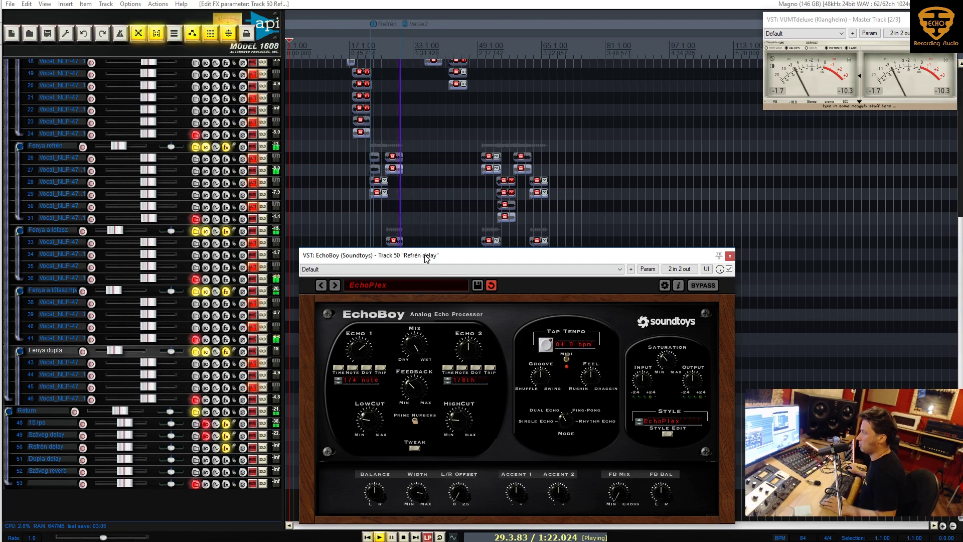
Step: Set the Echo 2 time to a 1/4 note in EchoBoy on the Refrén delay track
click(449, 379)
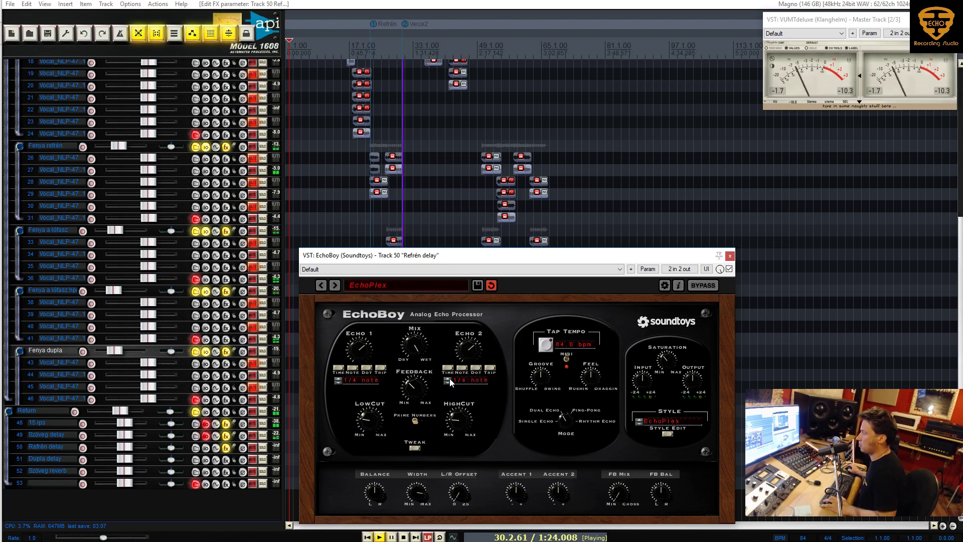
key(Escape)
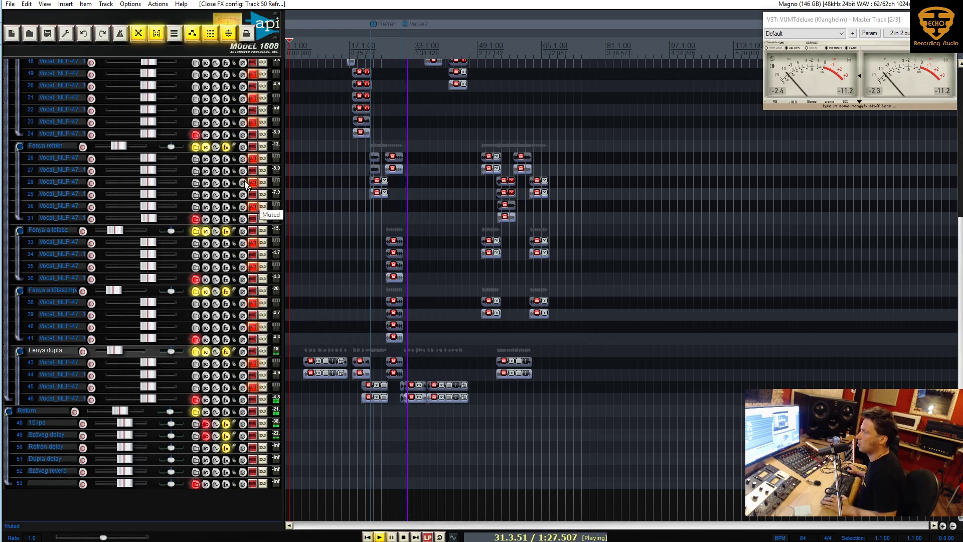
Step: Add a send from the Fenya refrén folder to the Refrén delay track at -25 dB
click(206, 146)
click(333, 224)
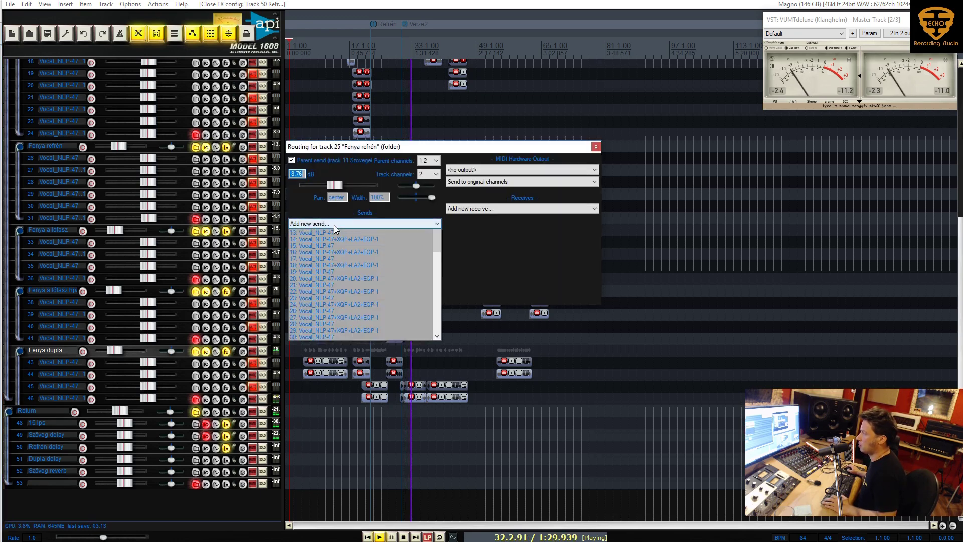
drag(439, 266, 437, 354)
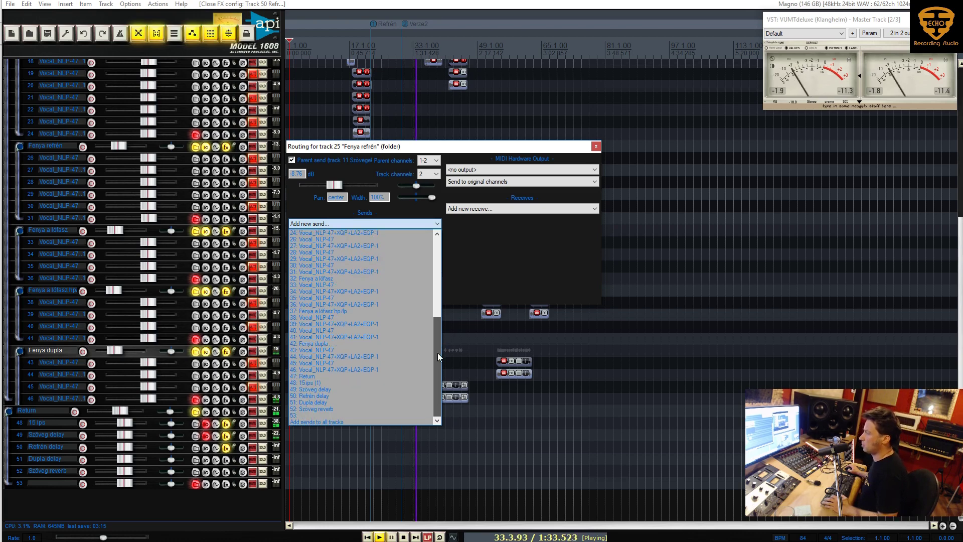
click(377, 396)
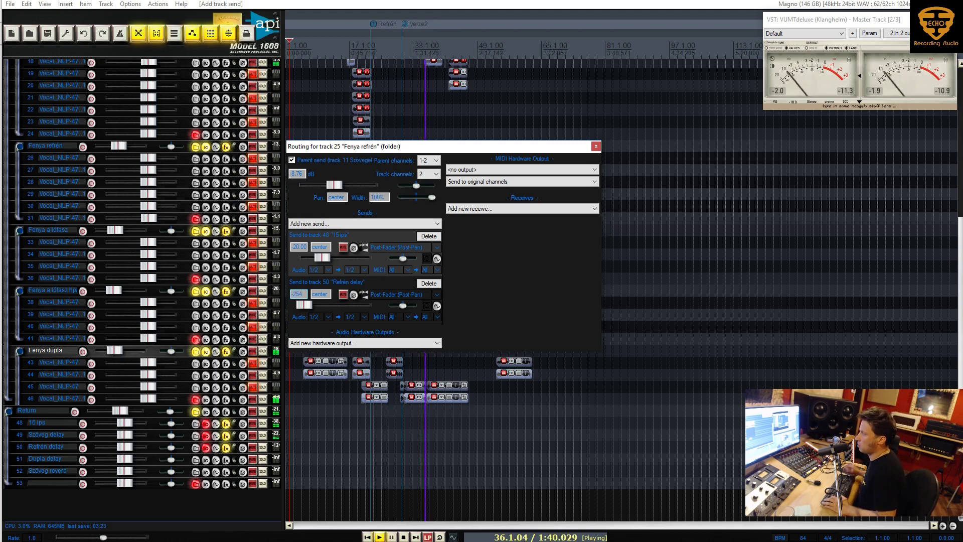
text(-25)
key(Return)
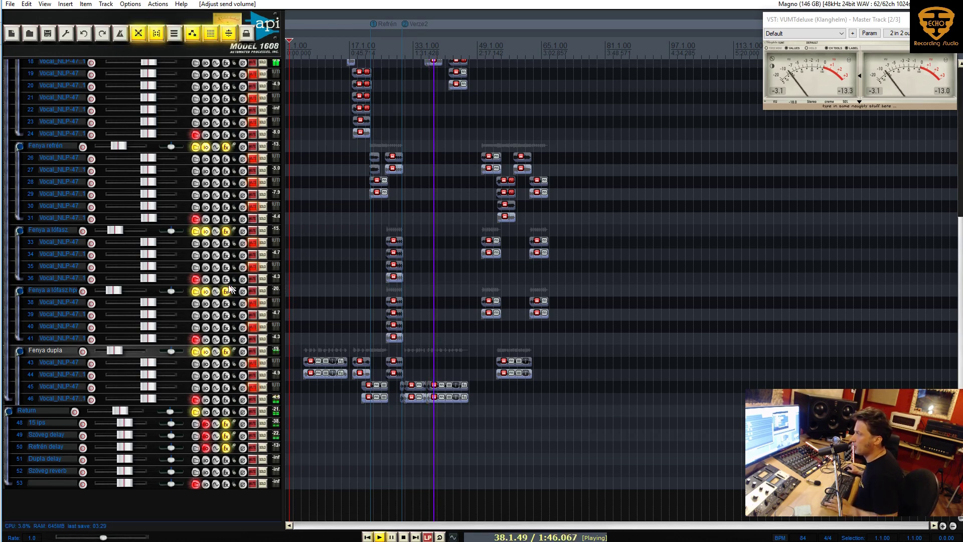
Step: Duplicate the Refrén delay send from the Fenya refrén channel onto the Fenya a lófasz channel in the mixer
click(64, 289)
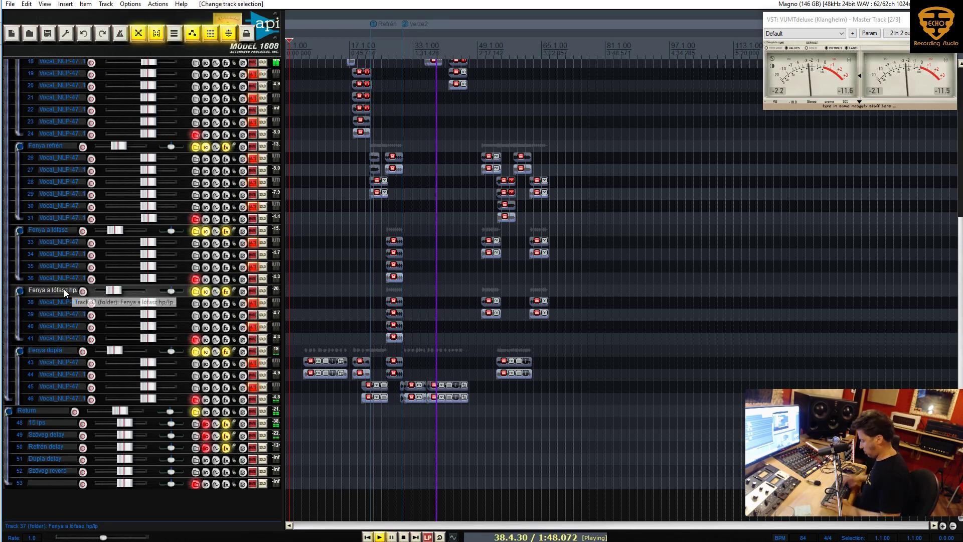
key(ctrl+m)
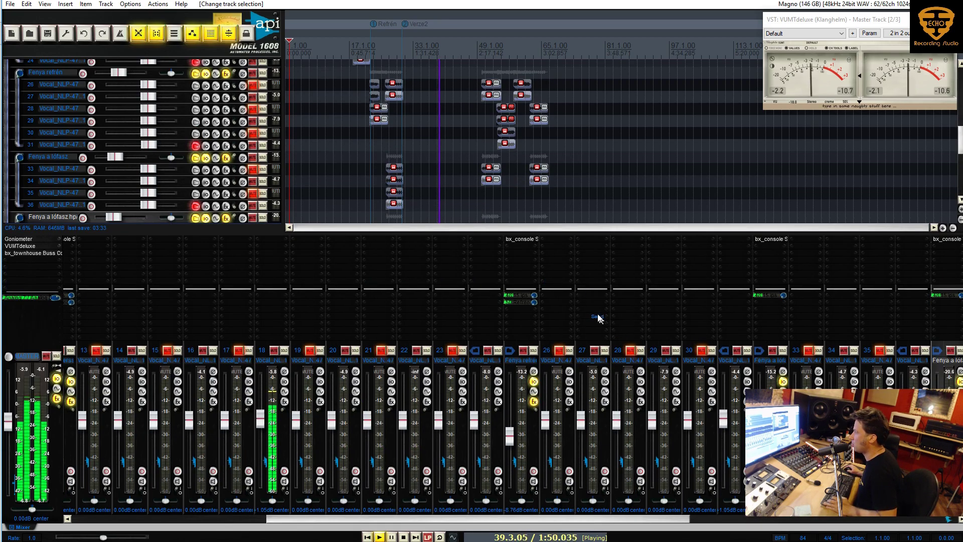
drag(718, 305, 770, 308)
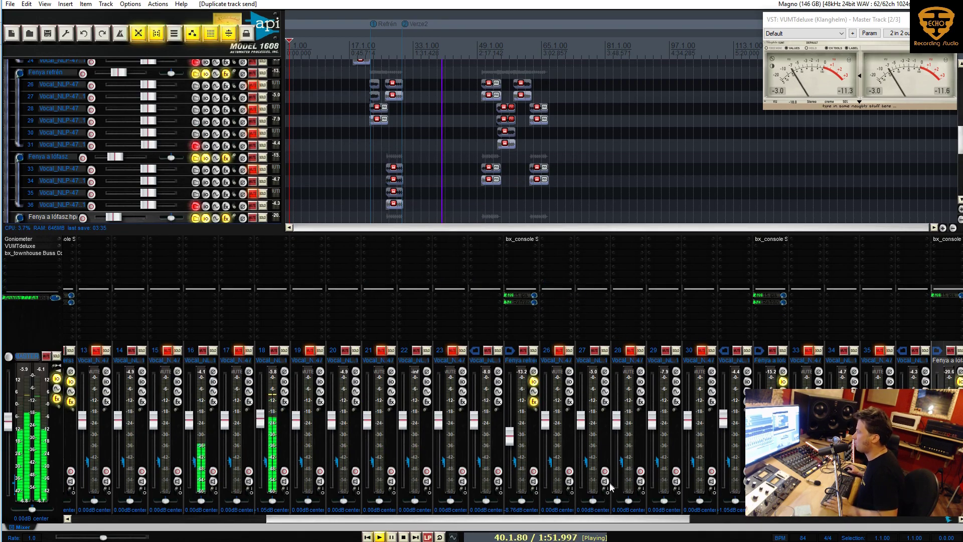
drag(607, 519, 760, 539)
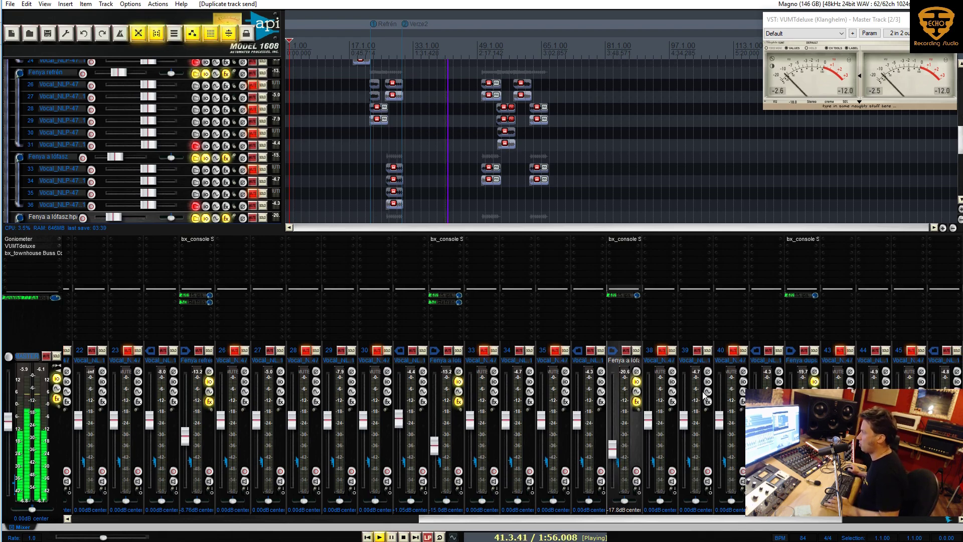
key(ctrl+m)
Step: Solo the Szövegek folder and play the vocals of the last chorus from bar 52
scroll(527, 266, up, 5)
scroll(527, 265, down, 3)
click(674, 107)
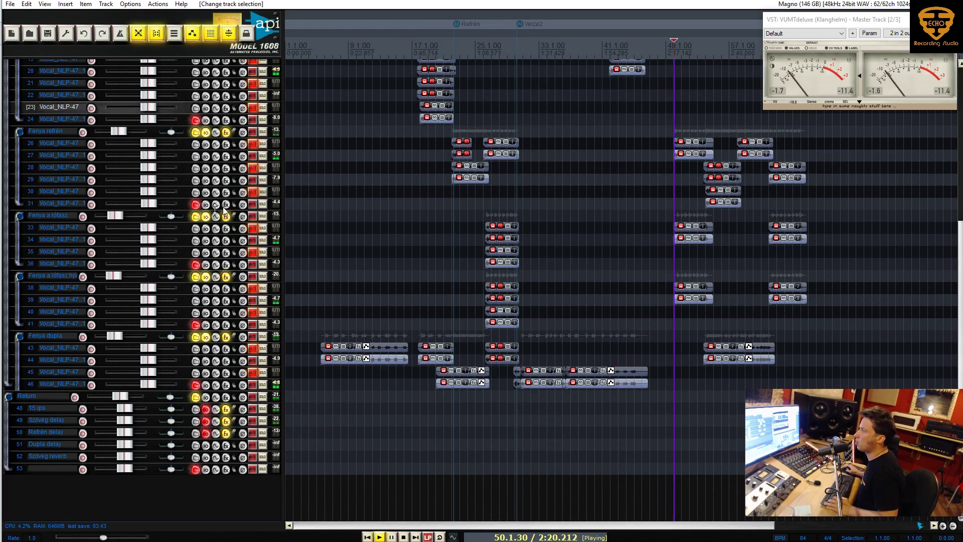
scroll(225, 212, up, 5)
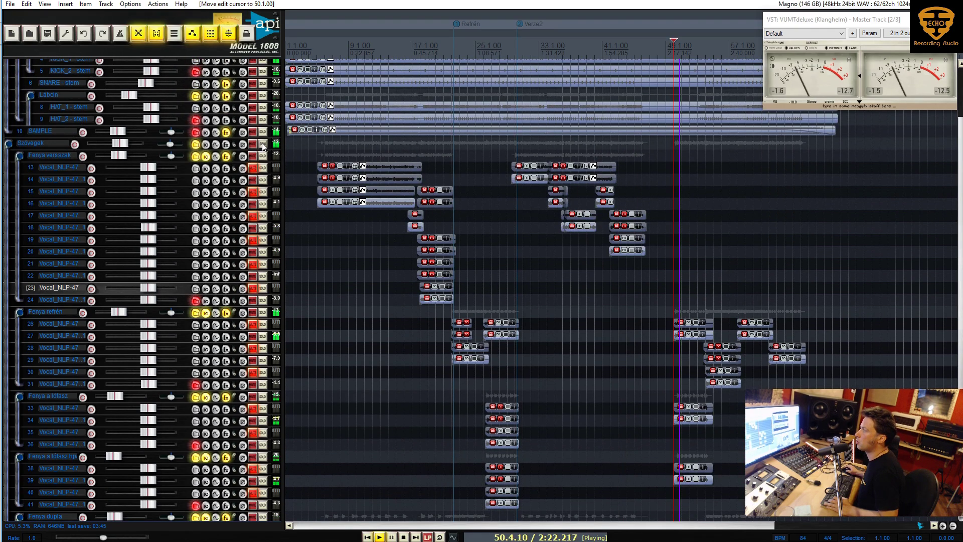
click(262, 143)
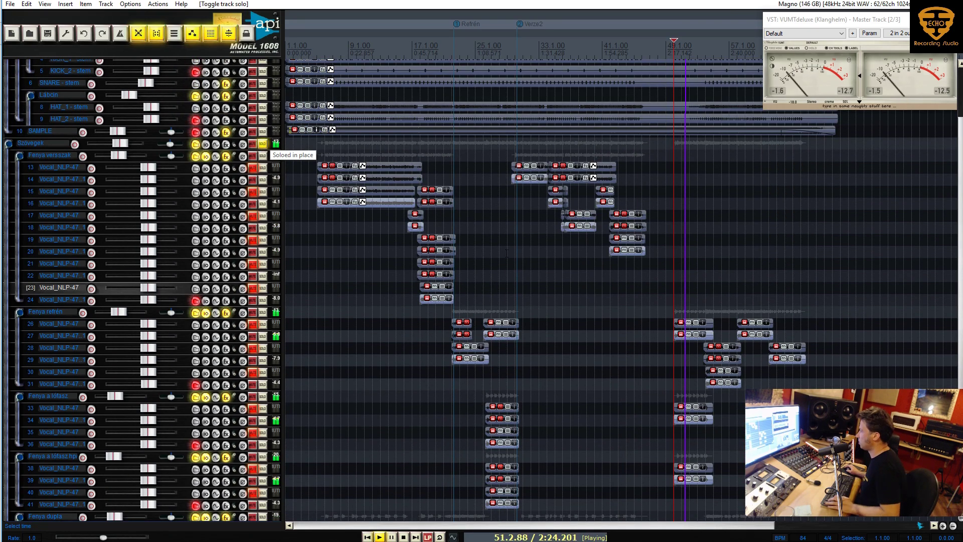
click(692, 310)
key(space)
scroll(155, 444, down, 5)
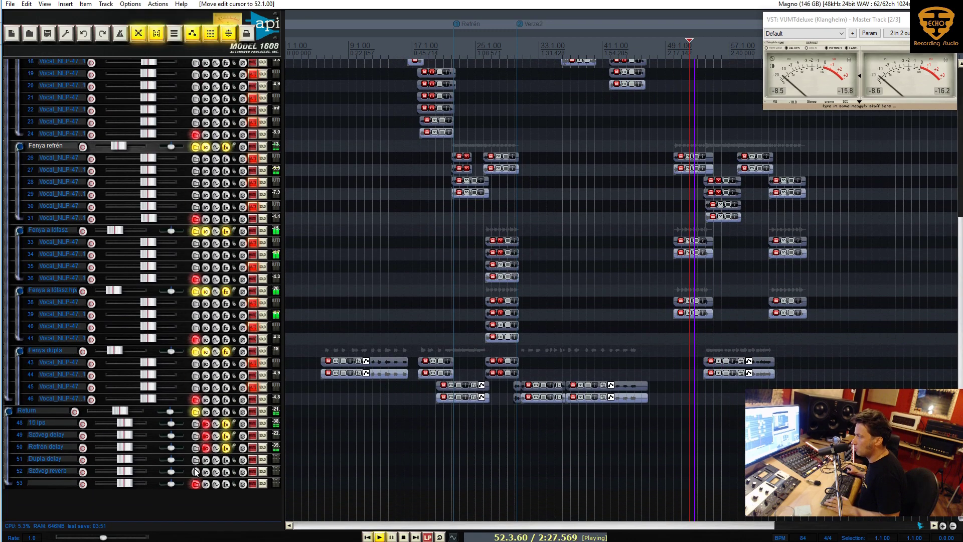
Step: Audition the chorus delay from bar 62 and slightly adjust EchoBoy's feedback mix on the Refrén delay track
right_click(227, 444)
click(234, 456)
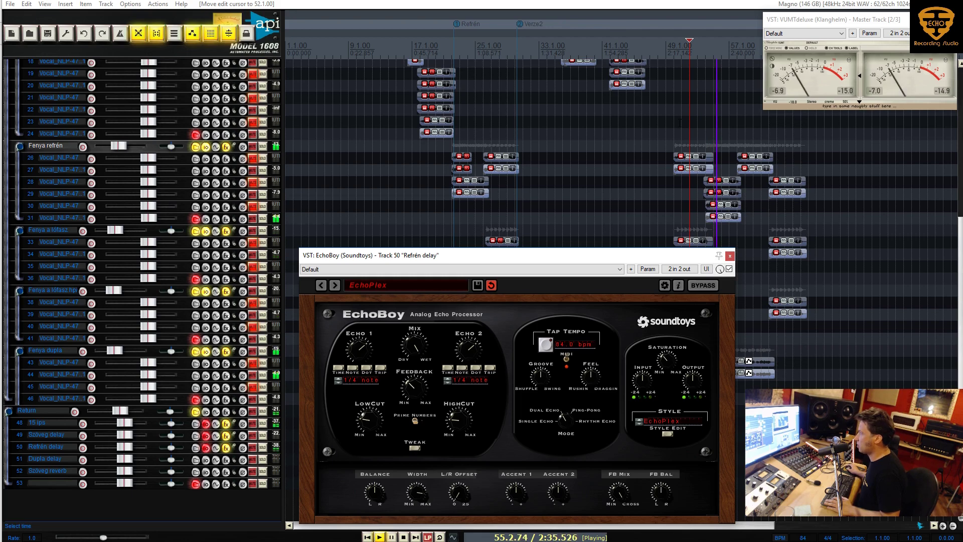
click(770, 138)
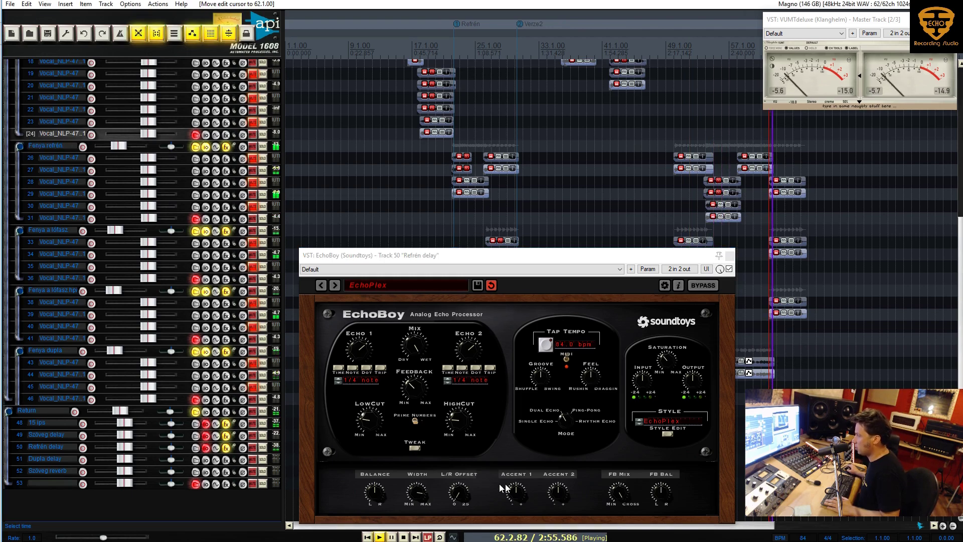
drag(621, 495, 622, 500)
key(space)
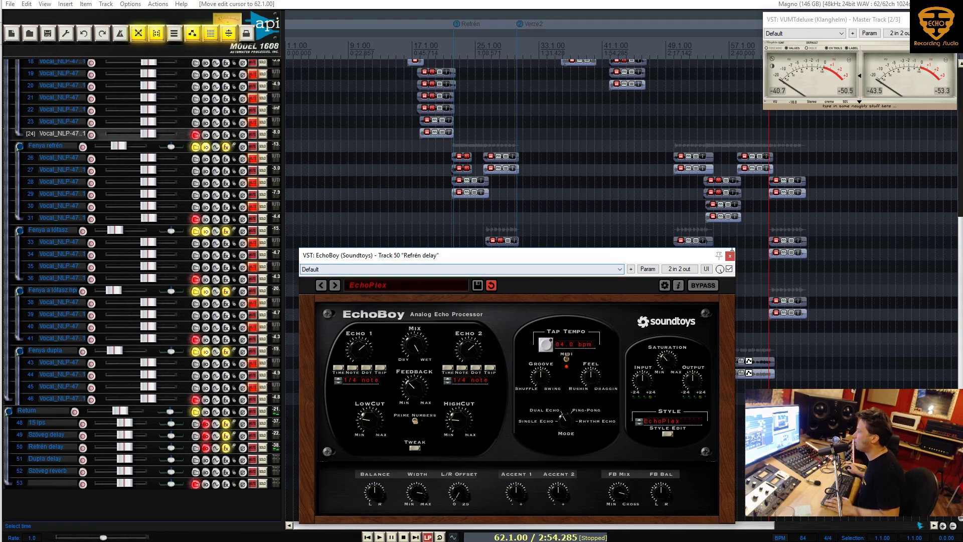
click(730, 255)
Step: Unsolo all tracks and play the full mix from bar 7
right_click(261, 228)
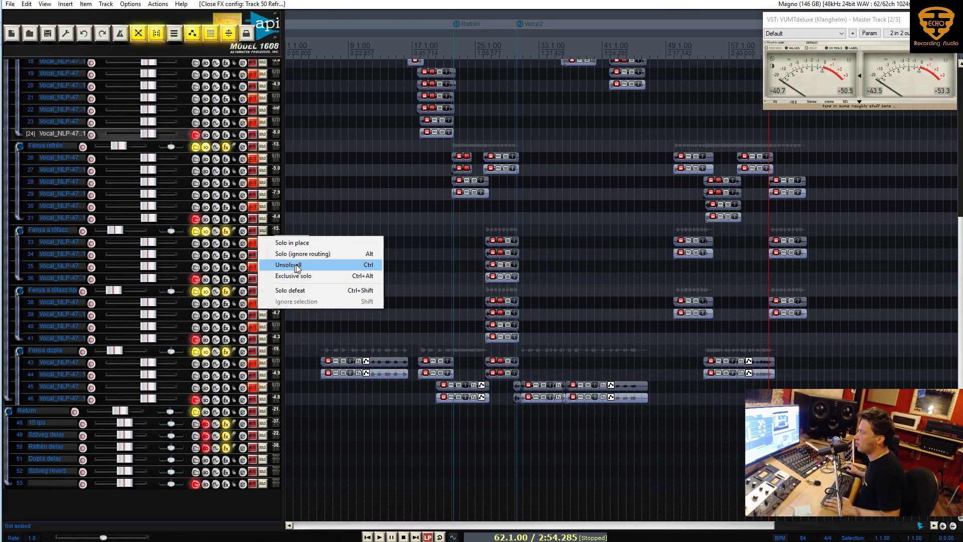
click(297, 266)
click(331, 256)
key(space)
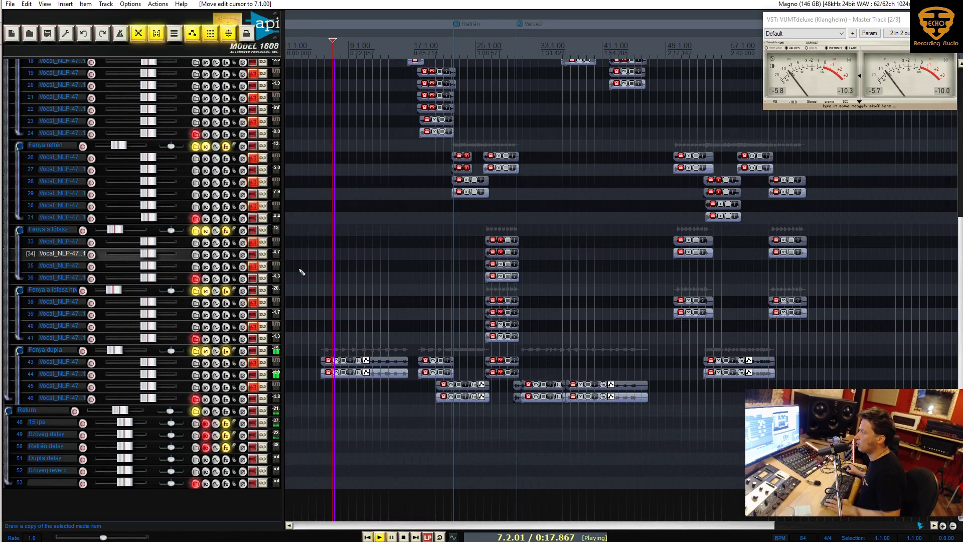
Step: Switch the bx_console SSL 4000 E on the Fenya dupla folder to a higher TMT channel pair
scroll(195, 309, up, 2)
scroll(194, 308, up, 1)
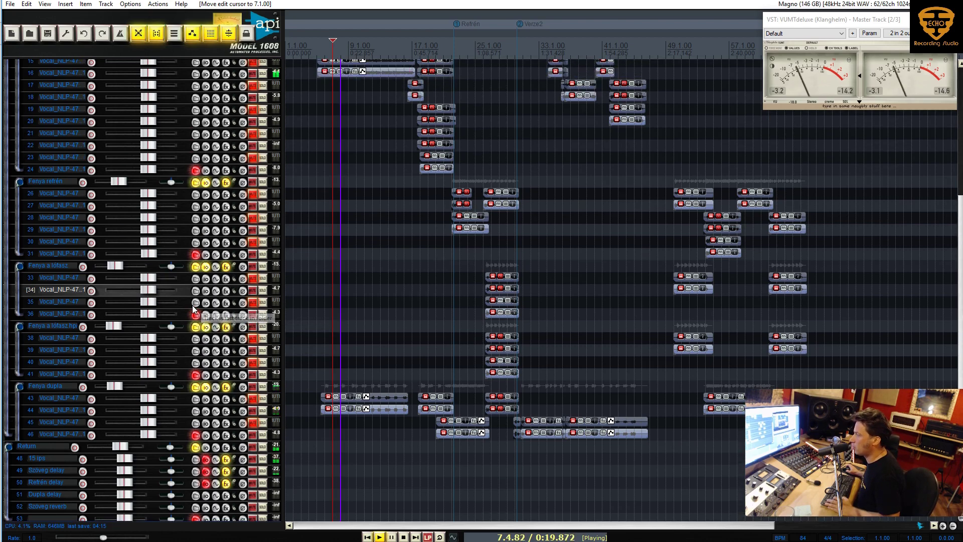
click(226, 386)
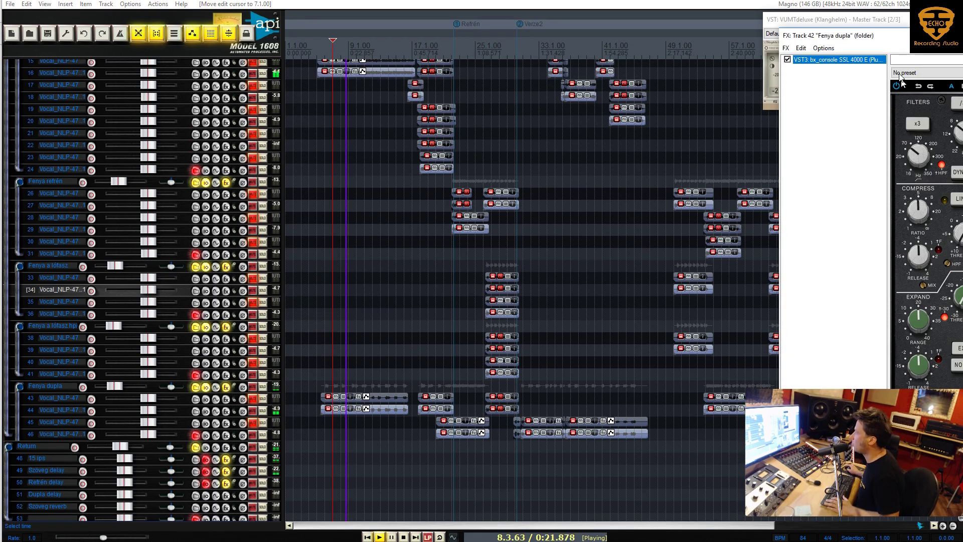
drag(907, 42, 350, 173)
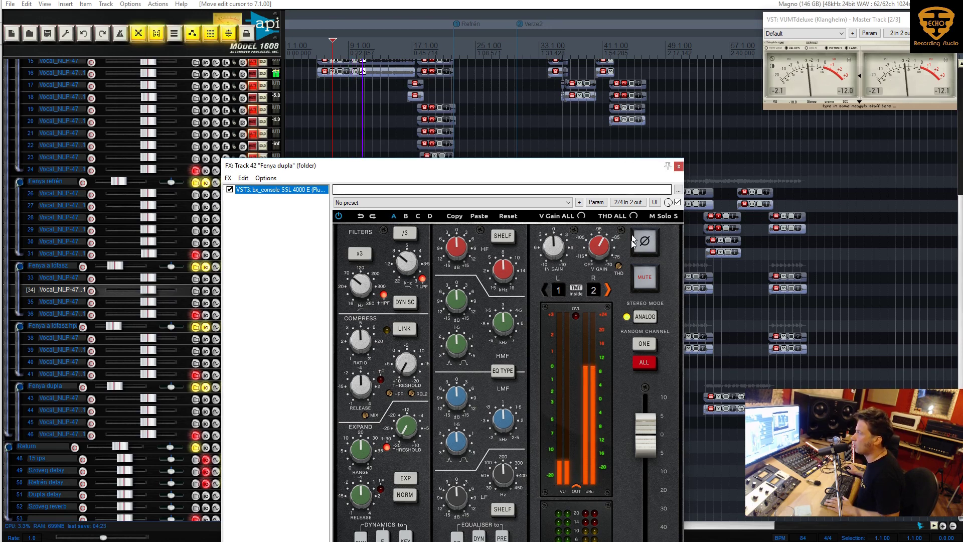
click(608, 290)
click(608, 290)
click(608, 290)
click(608, 290)
click(608, 290)
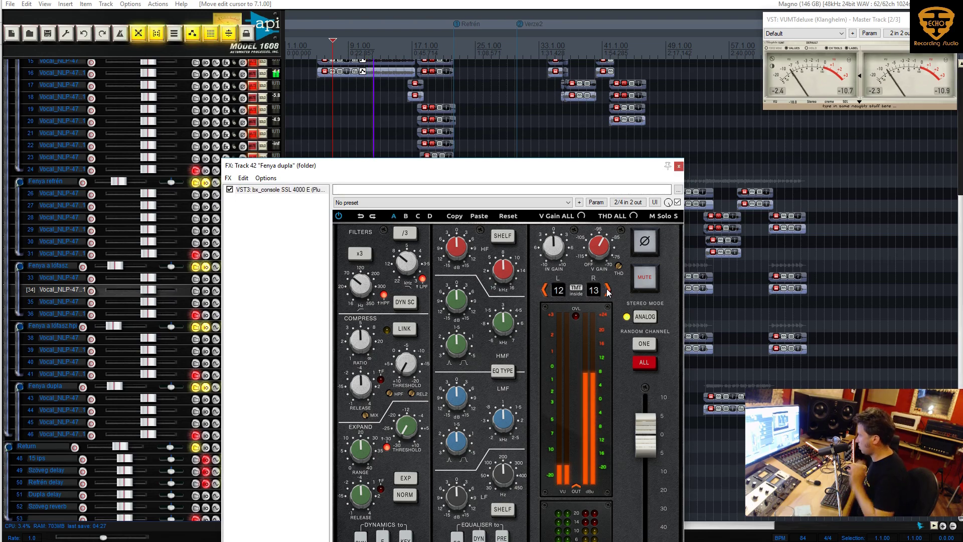
click(607, 290)
click(607, 290)
click(678, 166)
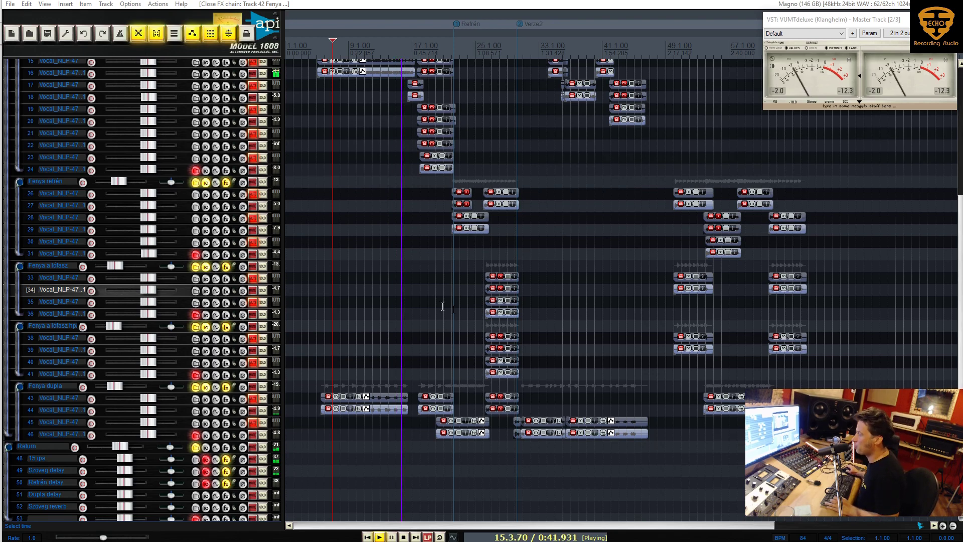
Step: Bypass the track and master effects together during playback and re-enable them to compare the processed and unprocessed mix
scroll(435, 300, up, 2)
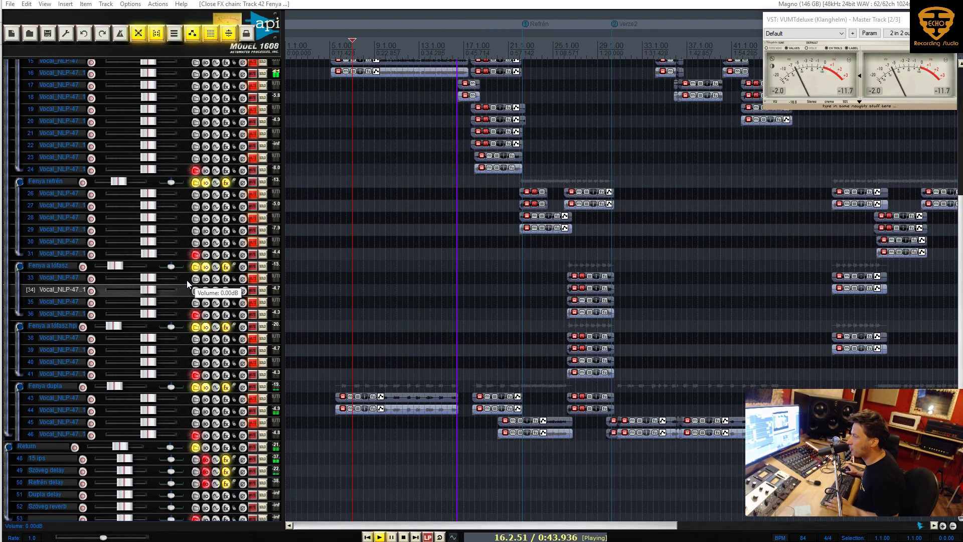
scroll(187, 282, down, 2)
scroll(186, 280, up, 9)
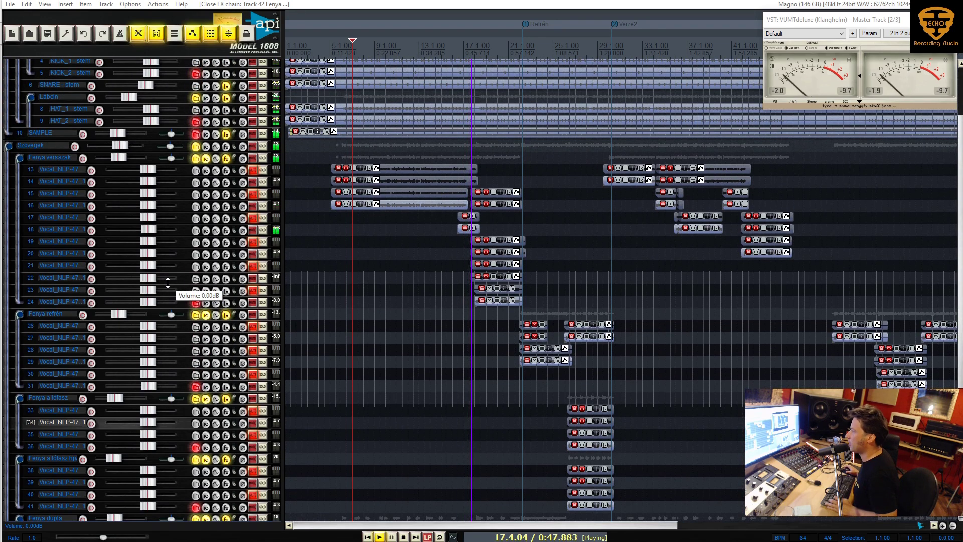
scroll(500, 274, up, 1)
scroll(501, 274, up, 4)
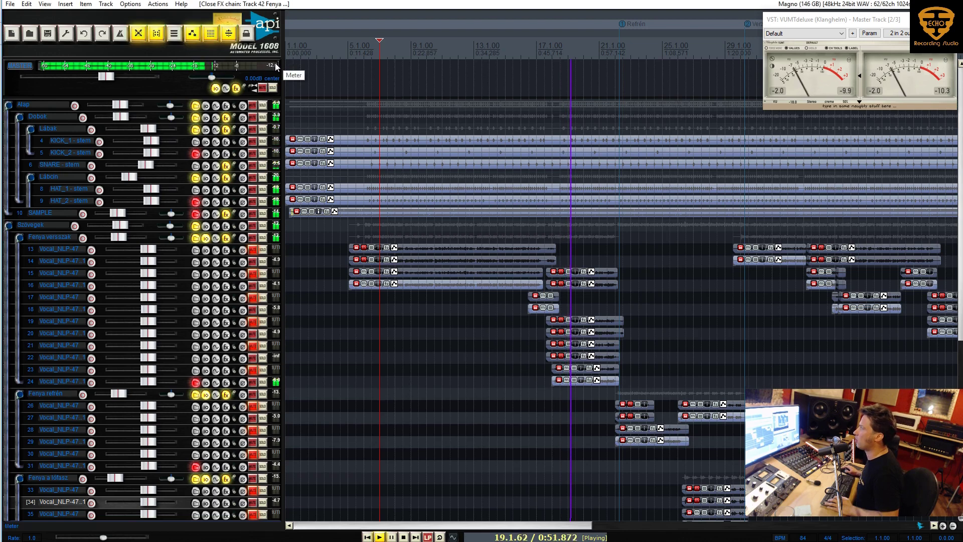
right_click(237, 90)
click(245, 89)
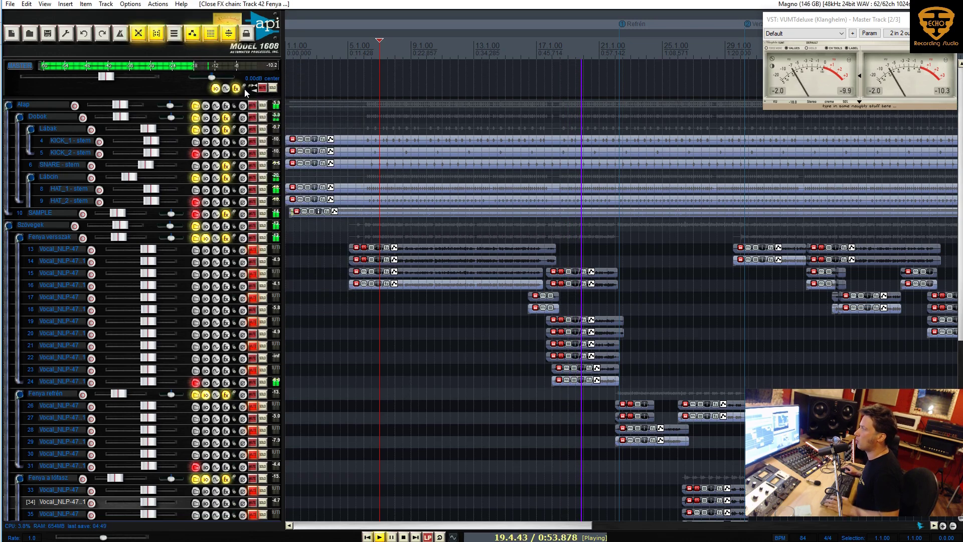
ctrl+click(245, 89)
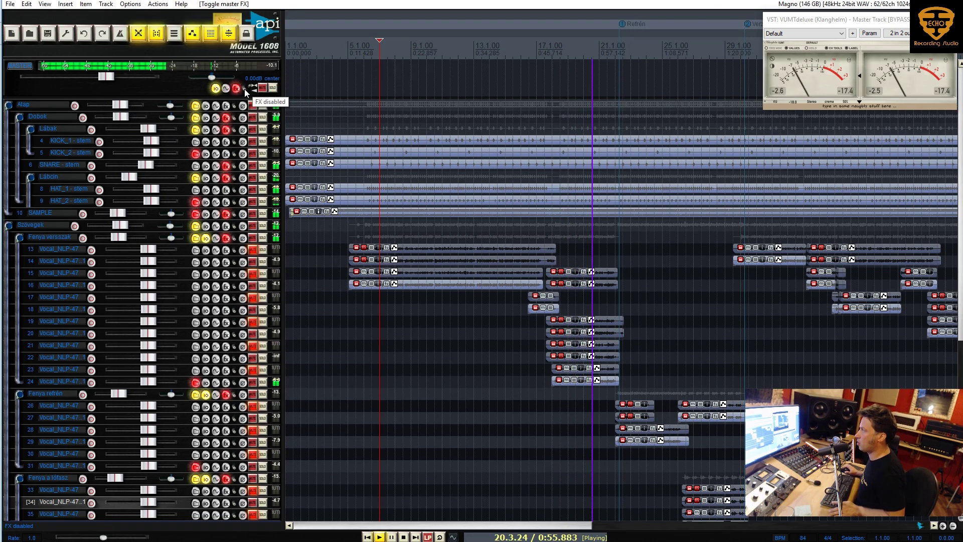
ctrl+click(245, 90)
Step: Stop playback and delete the unnamed track 53 at the end of the Return folder
scroll(188, 248, down, 4)
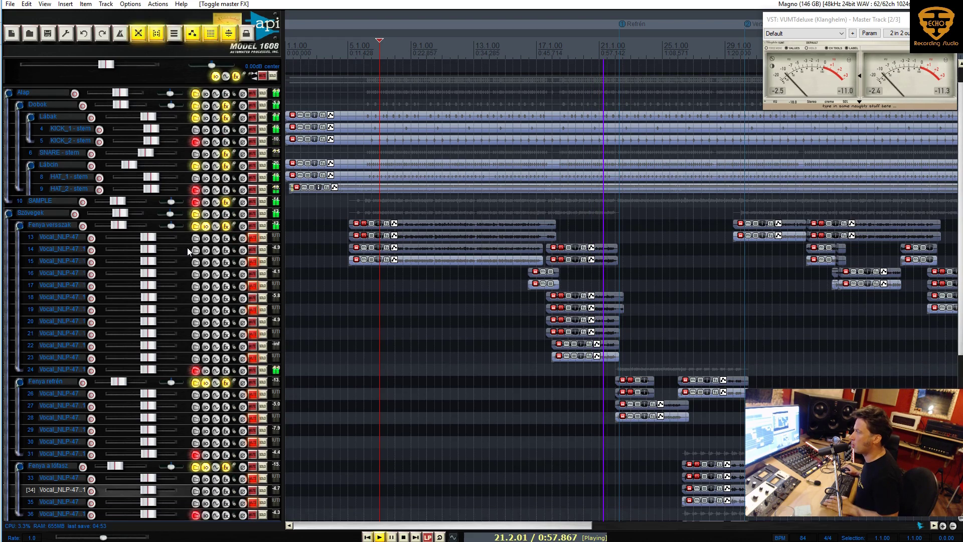
scroll(188, 248, down, 3)
scroll(472, 325, down, 3)
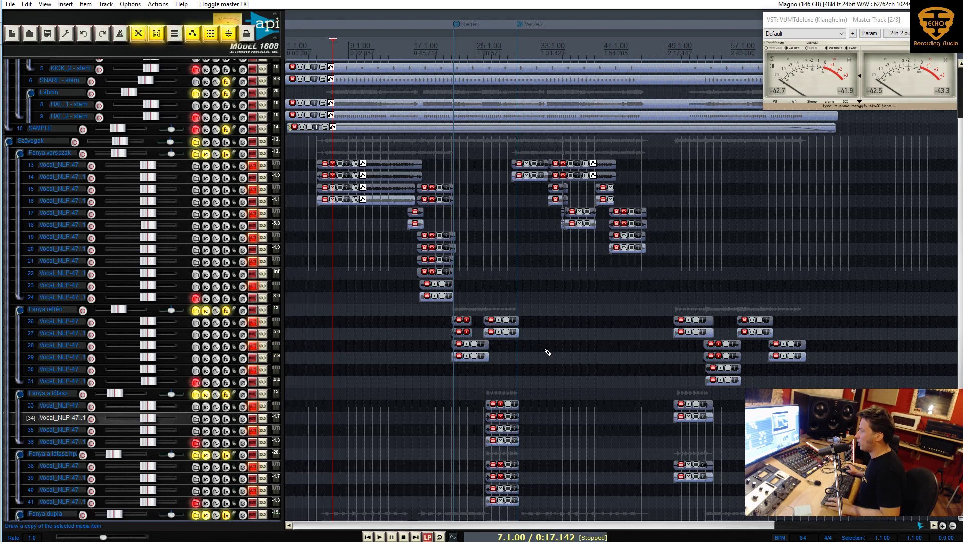
scroll(559, 355, up, 2)
scroll(561, 358, up, 1)
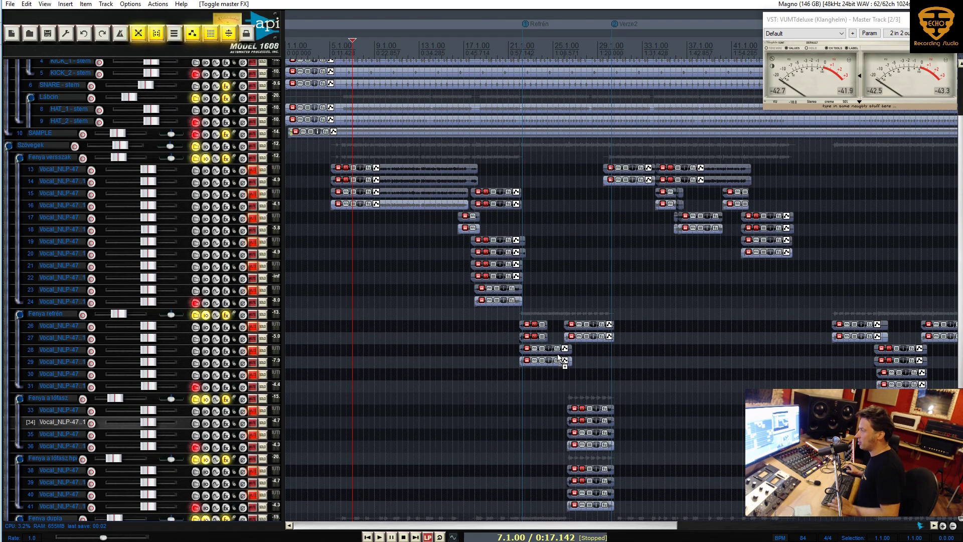
click(547, 311)
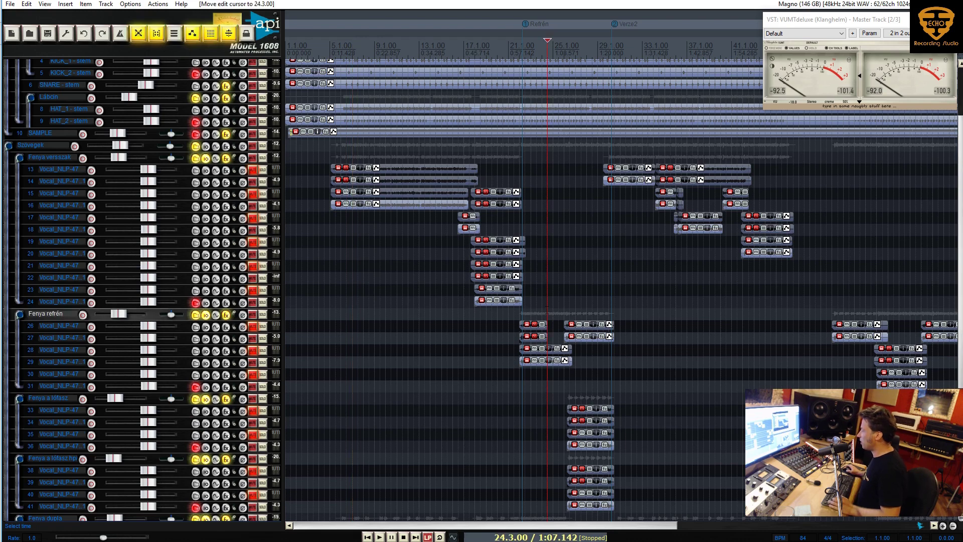
scroll(622, 291, down, 8)
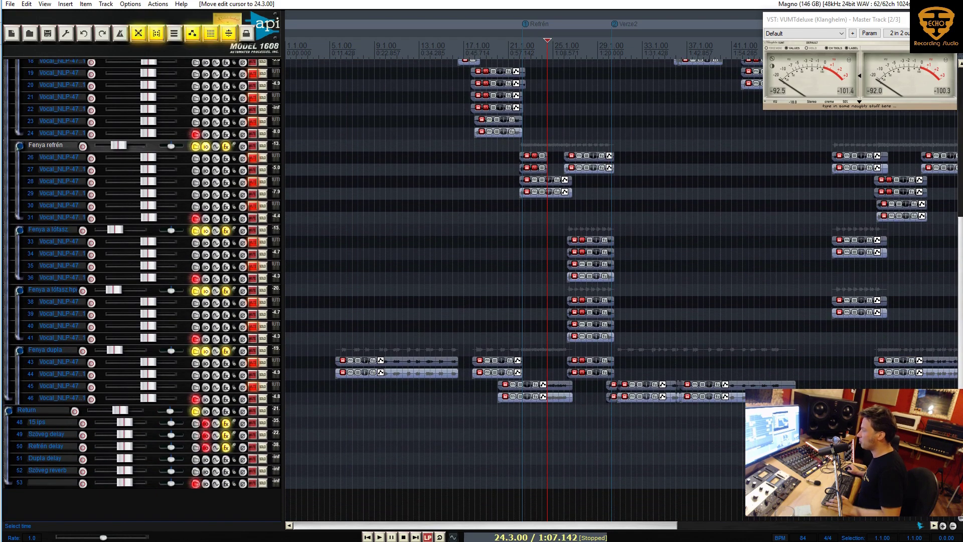
scroll(76, 507, down, 1)
click(39, 477)
key(Delete)
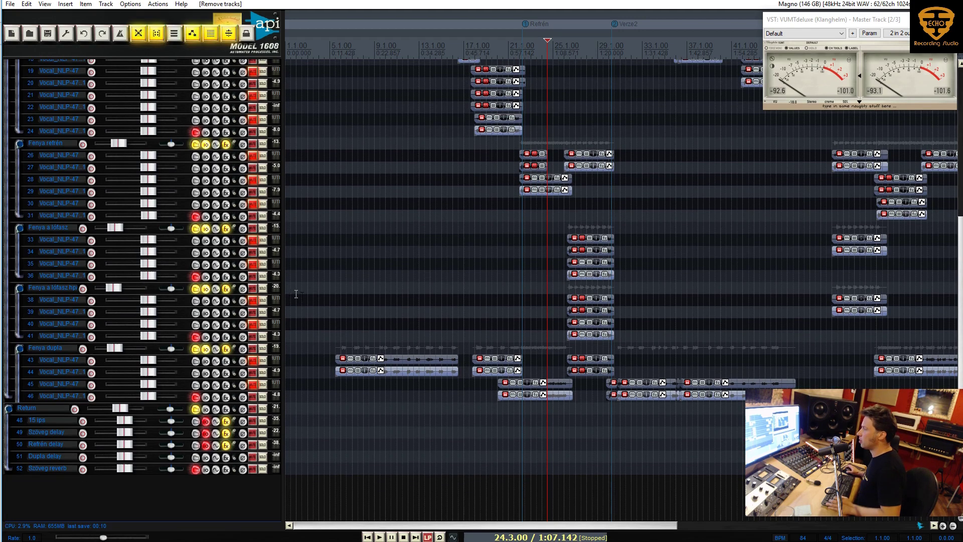
click(408, 343)
scroll(168, 345, up, 10)
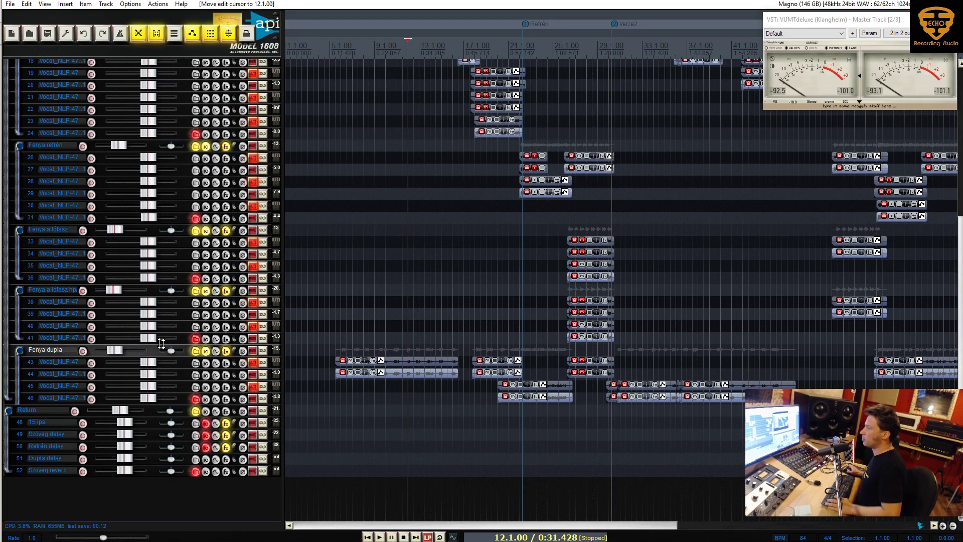
scroll(150, 346, down, 1)
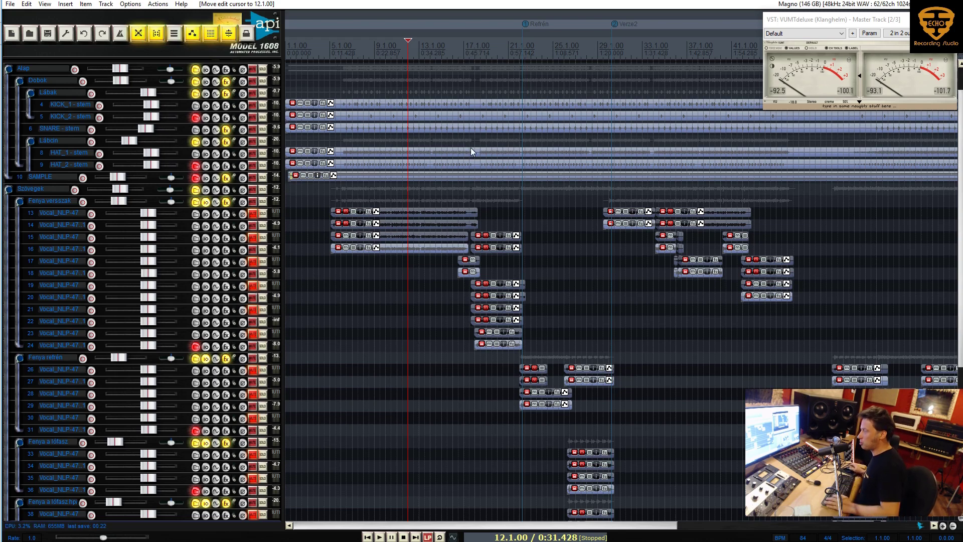
click(570, 313)
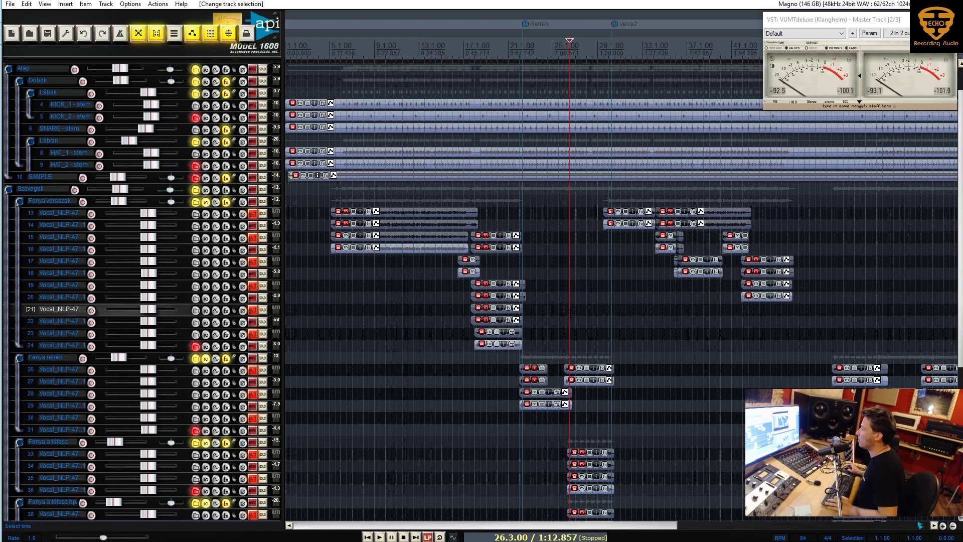
scroll(570, 314, down, 1)
scroll(571, 316, up, 1)
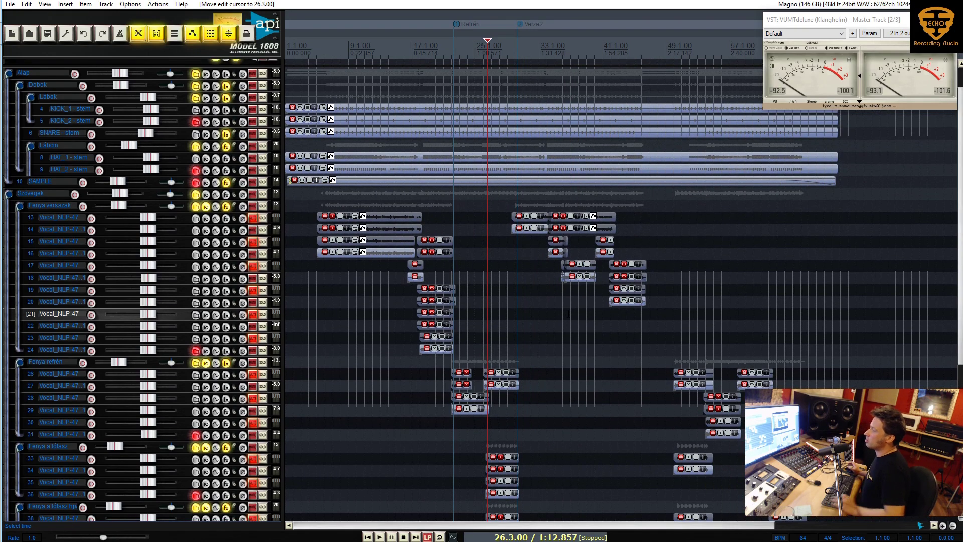